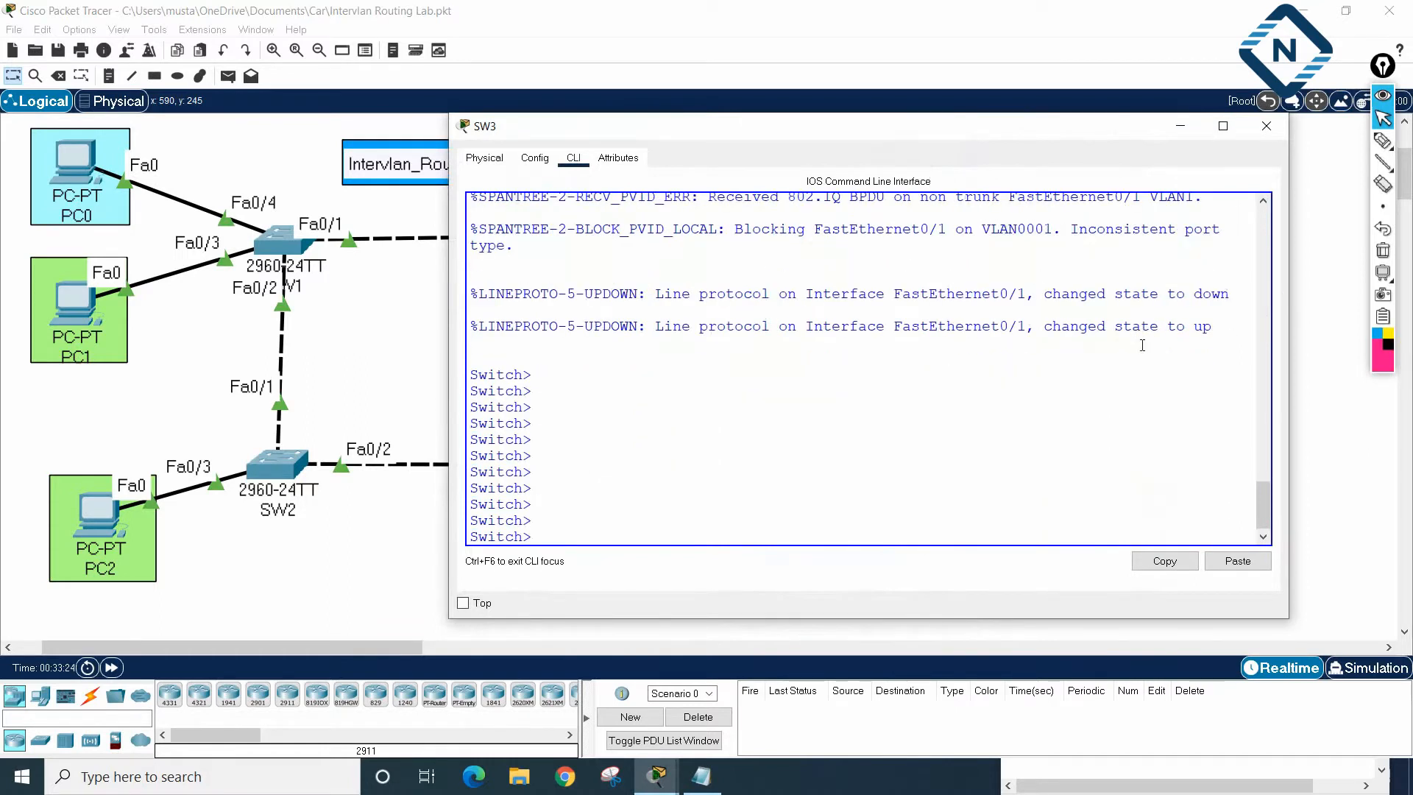
# - Enter privileged mode on SW3 and list its VLANs with sh vlan br
pyautogui.write('en')
pyautogui.press('Return')
pyautogui.write('sh vlan br')
pyautogui.press('Return')
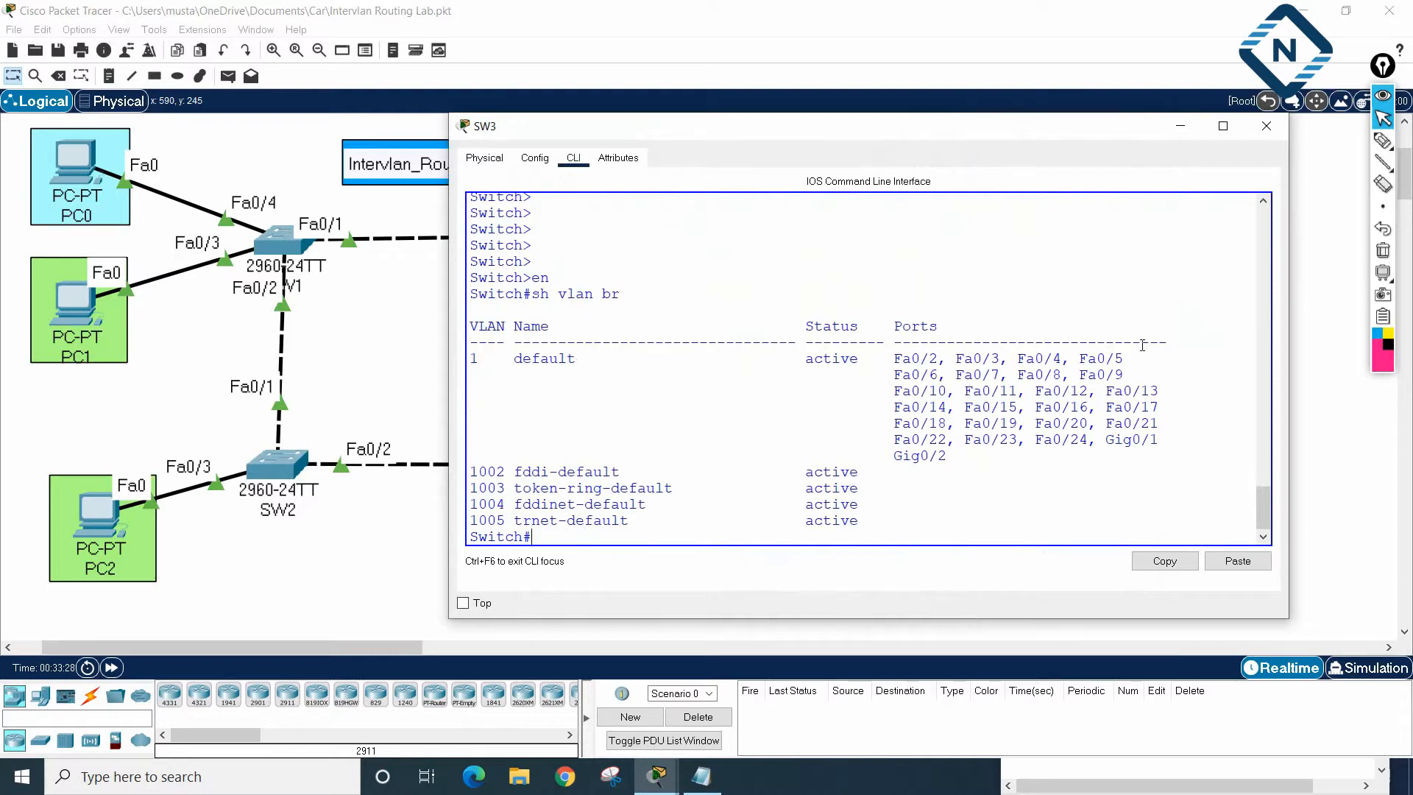
# - Switch to Notepad and copy the whole SW3 configuration block, from its header through switchport mode trunk
pyautogui.click(657, 776)
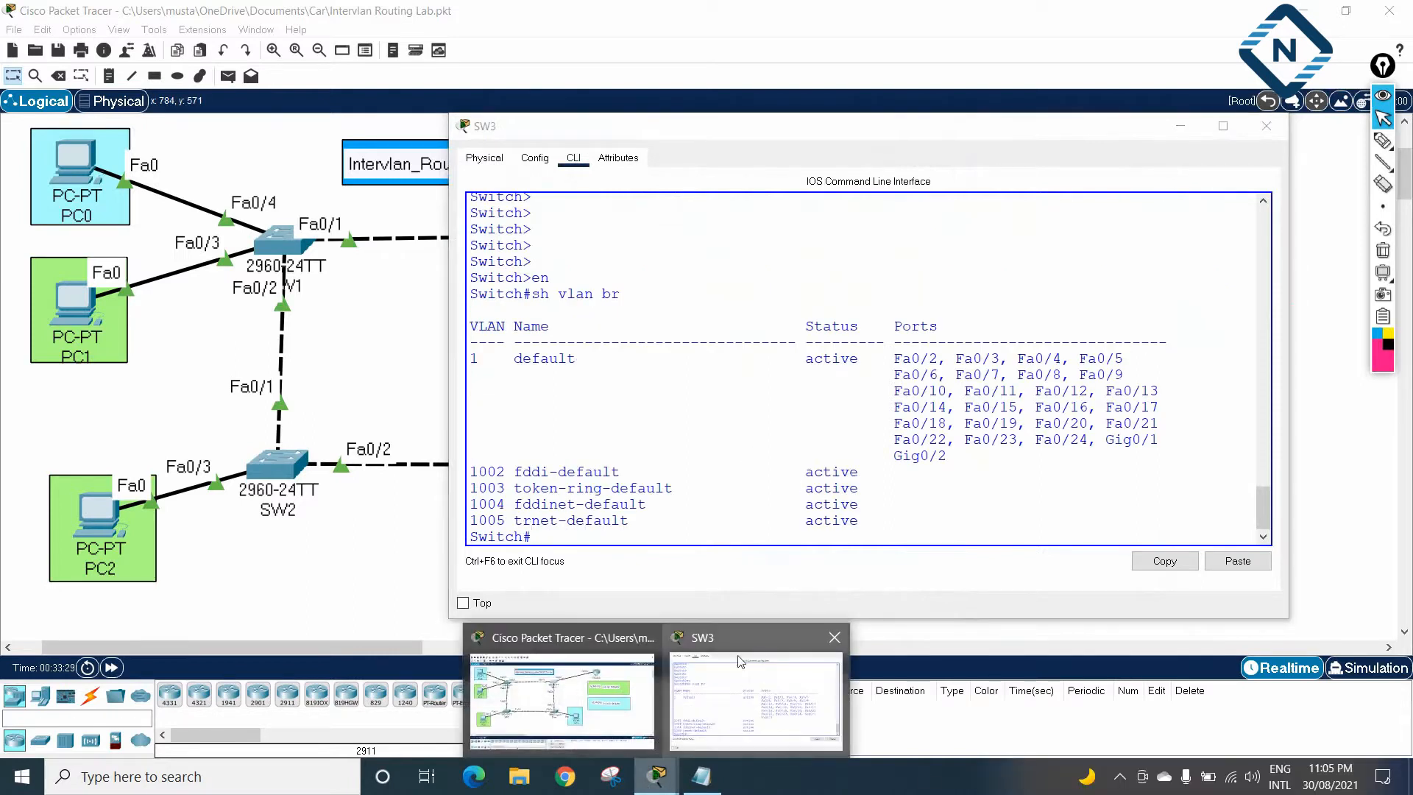
pyautogui.click(701, 776)
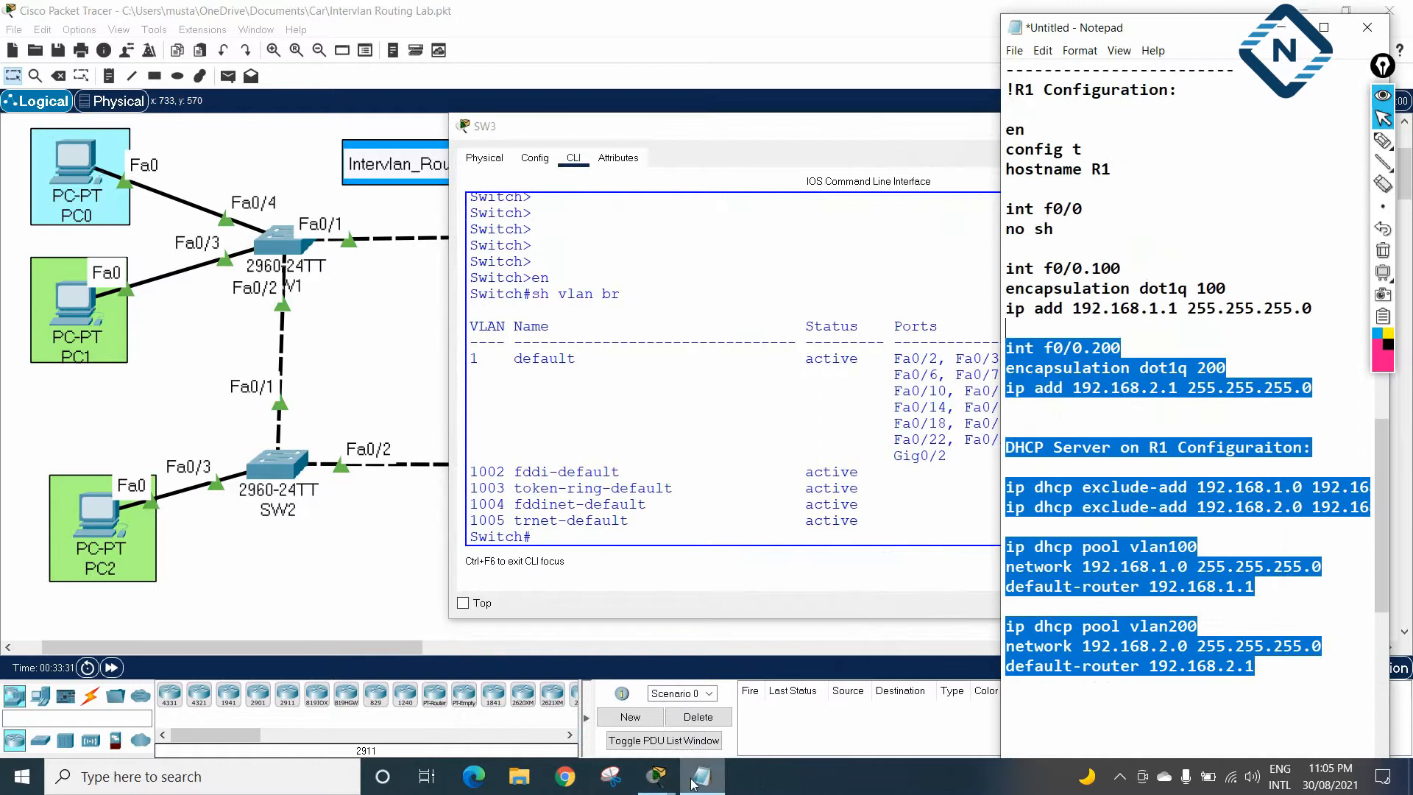
pyautogui.scroll(9, 1153, 522)
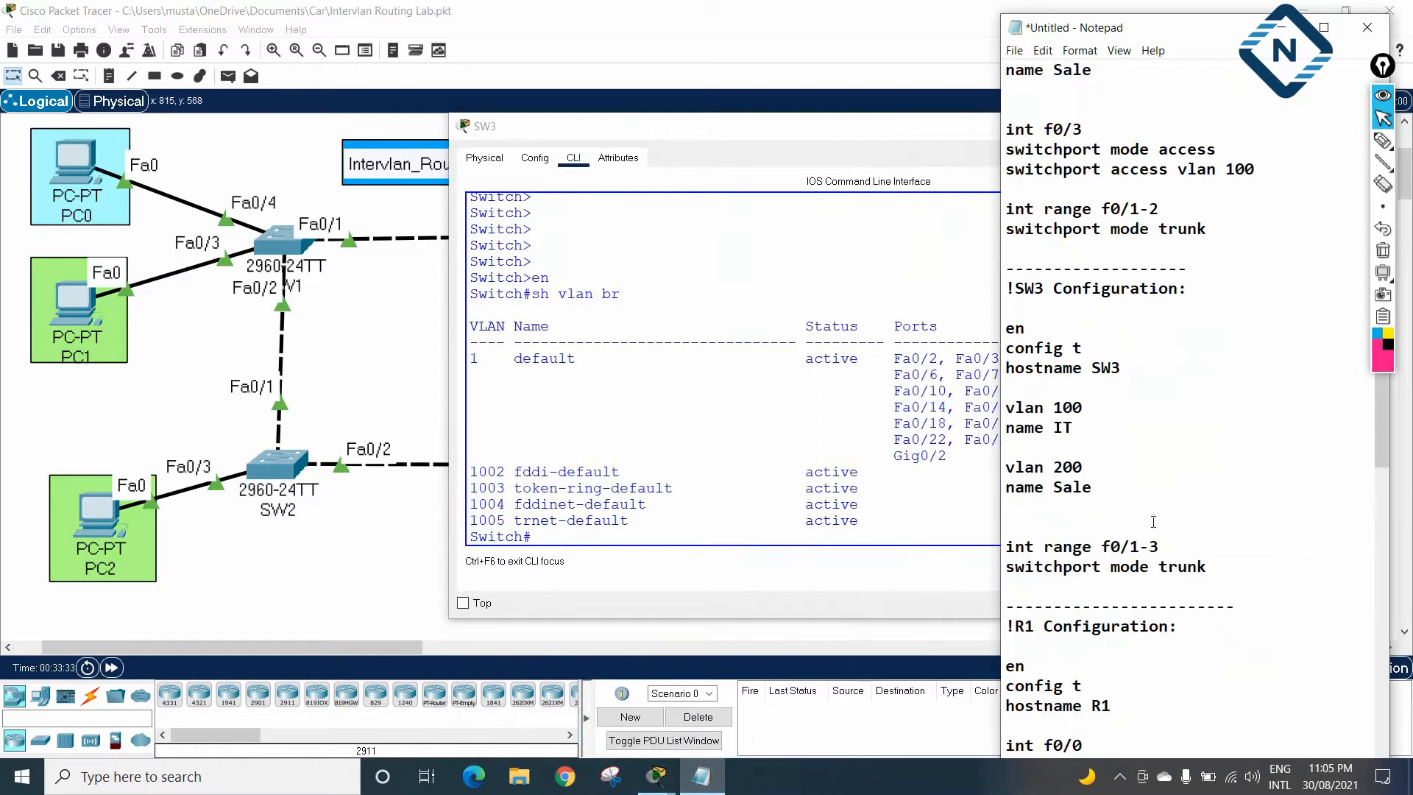
pyautogui.moveTo(1234, 575); pyautogui.dragTo(1010, 288)
pyautogui.rightClick(1031, 354)
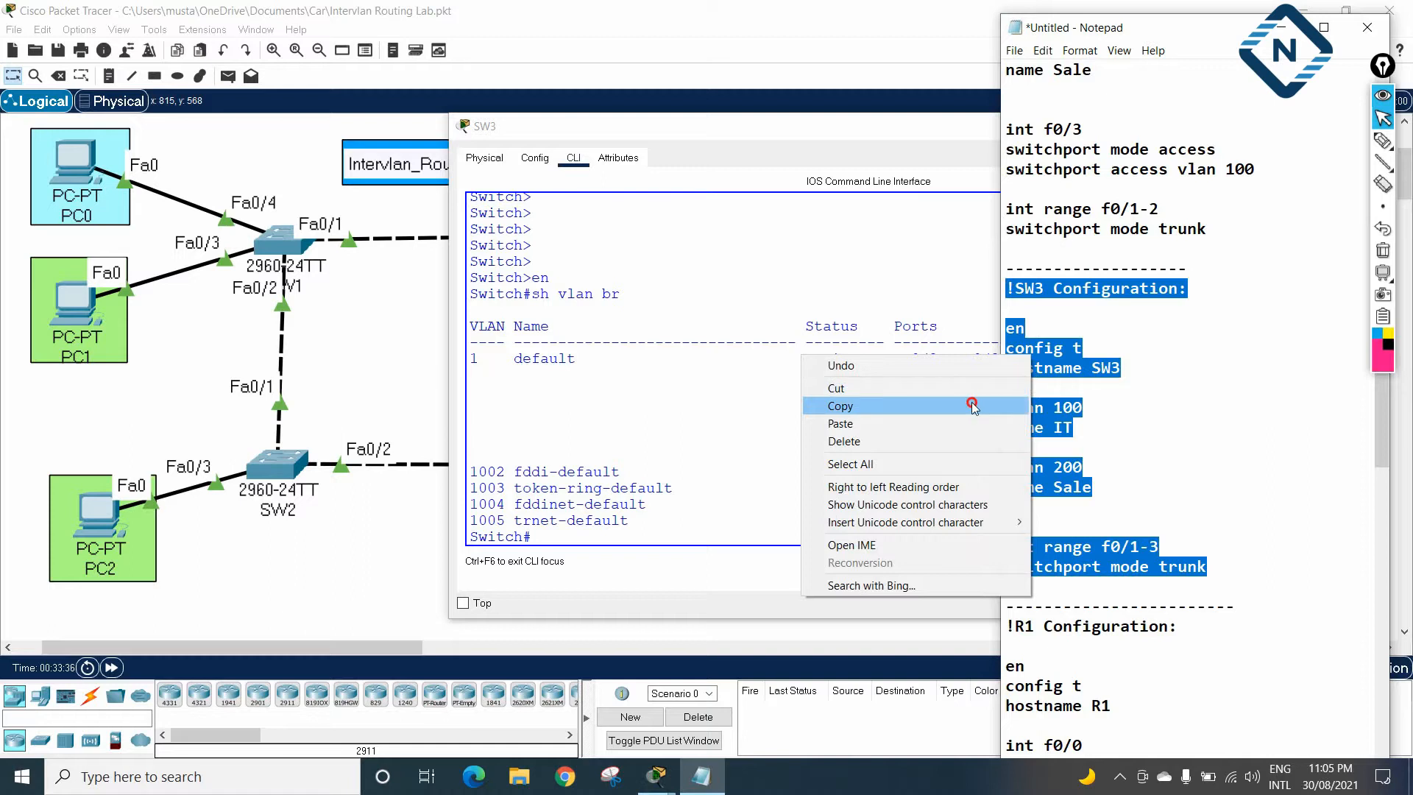
pyautogui.click(972, 407)
# - Paste the copied configuration into SW3's CLI to set the hostname, VLANs 100 IT and 200 Sale, and trunking on f0/1-3
pyautogui.click(655, 390)
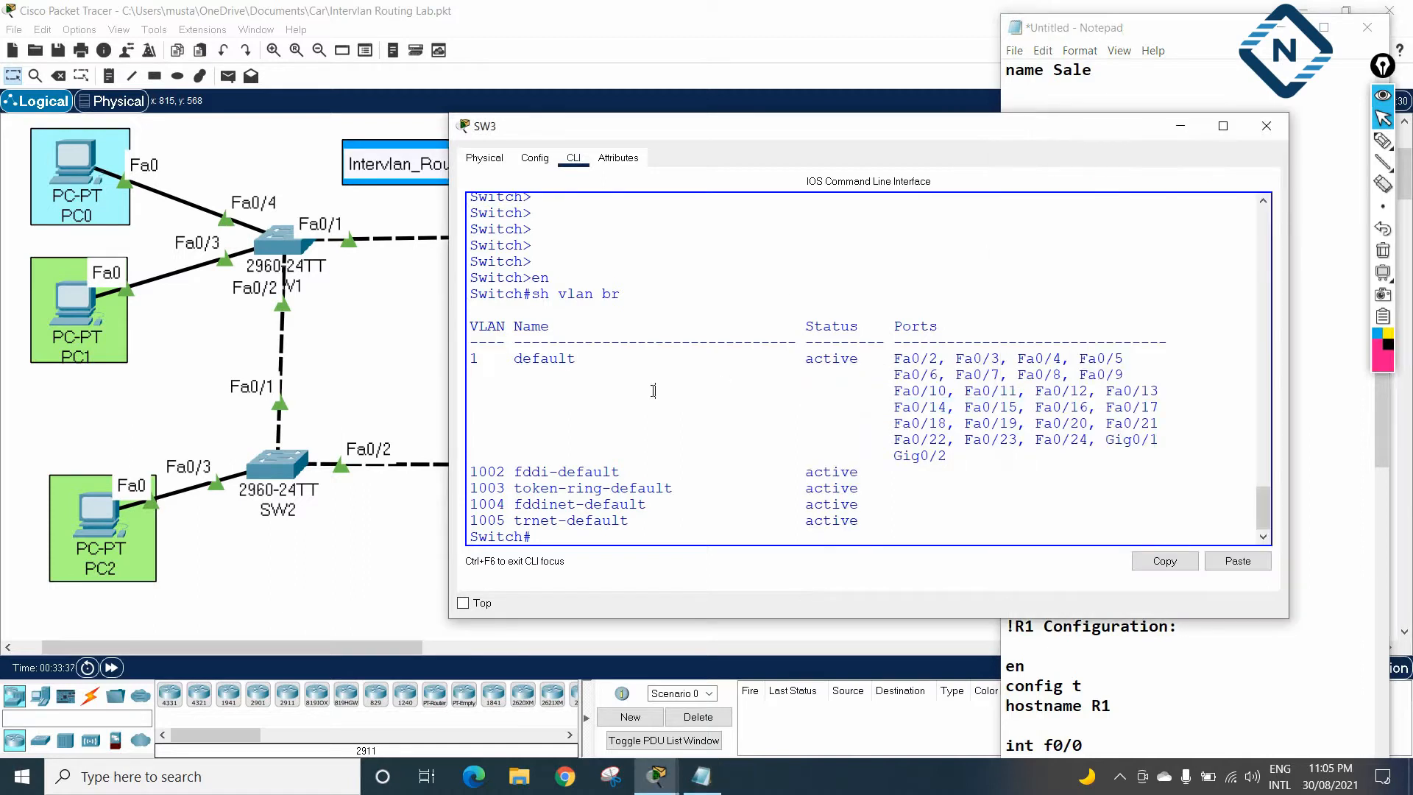
pyautogui.click(1222, 128)
pyautogui.press('Return')
pyautogui.press('Return')
pyautogui.press('Return')
pyautogui.press('Return')
pyautogui.press('Return')
pyautogui.press('Return')
pyautogui.press('Return')
pyautogui.press('Return')
pyautogui.press('Return')
pyautogui.press('Return')
pyautogui.press('Return')
pyautogui.press('Return')
pyautogui.press('Return')
pyautogui.press('Return')
pyautogui.press('Return')
pyautogui.press('Return')
pyautogui.press('Return')
pyautogui.press('Return')
pyautogui.press('Return')
pyautogui.press('Return')
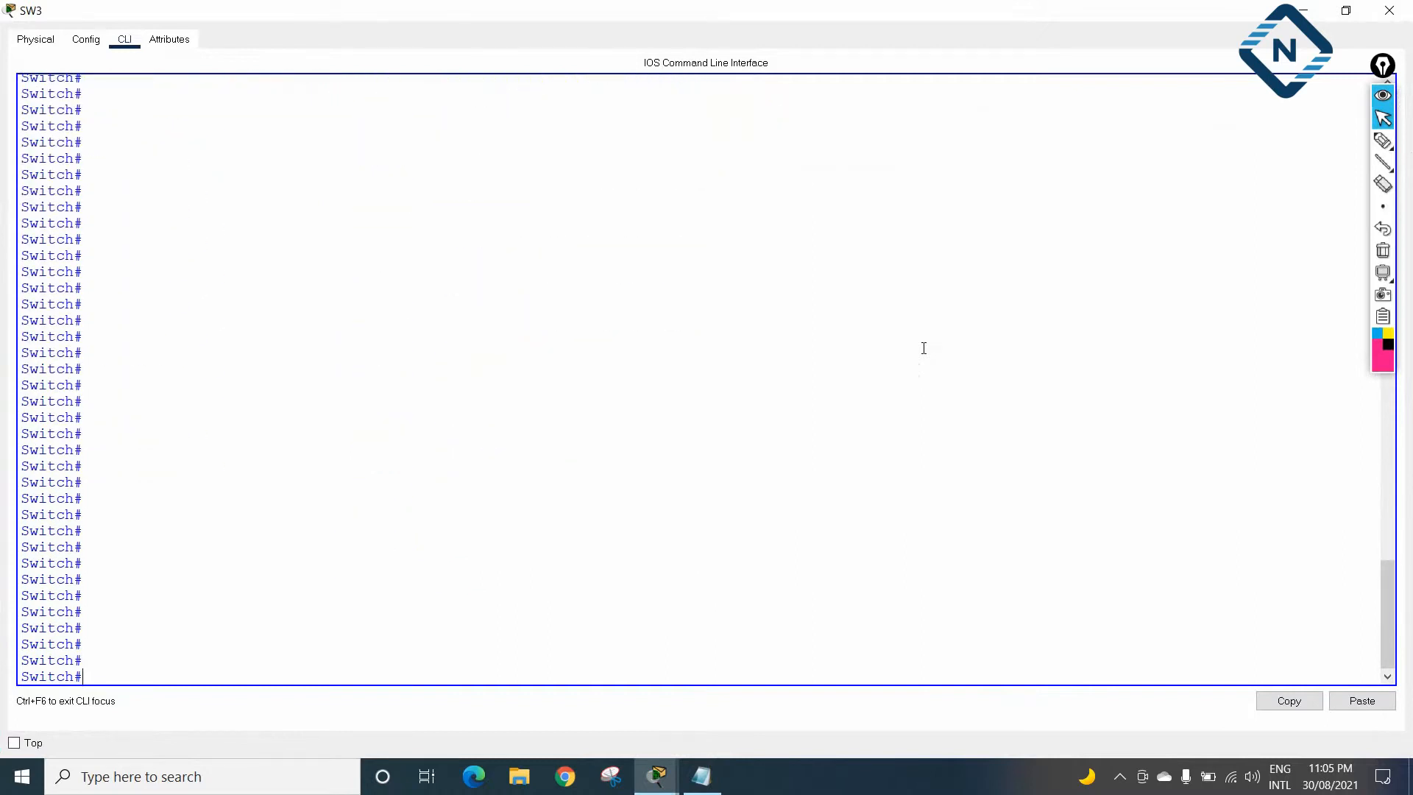
pyautogui.rightClick(733, 305)
pyautogui.click(764, 337)
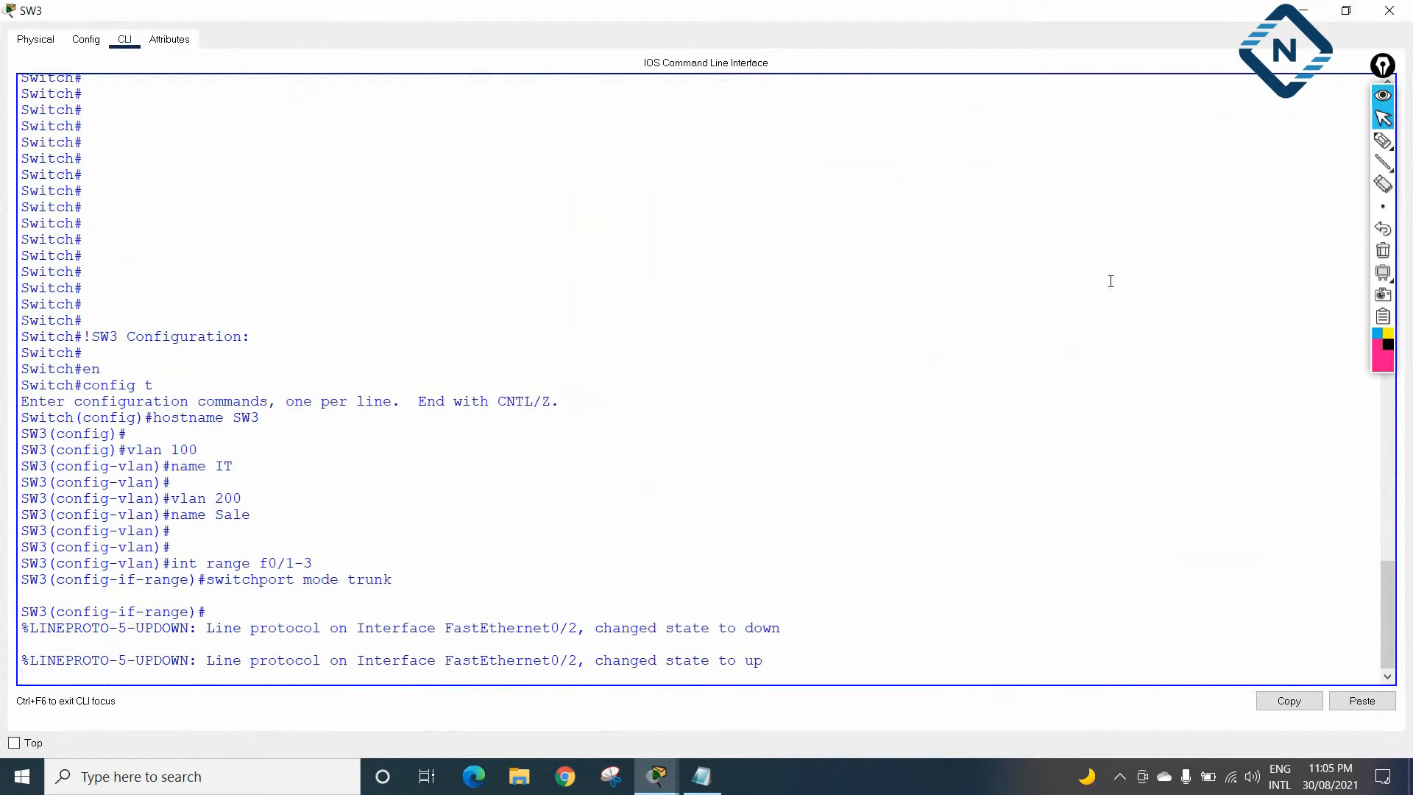
# - Leave configuration mode on SW3, save the configuration with wr and close the switch window
pyautogui.hotkey('ctrl', 'z')
pyautogui.press('Return')
pyautogui.press('Return')
pyautogui.press('Return')
pyautogui.press('Return')
pyautogui.press('Return')
pyautogui.press('Return')
pyautogui.press('Return')
pyautogui.press('Return')
pyautogui.press('Return')
pyautogui.press('Return')
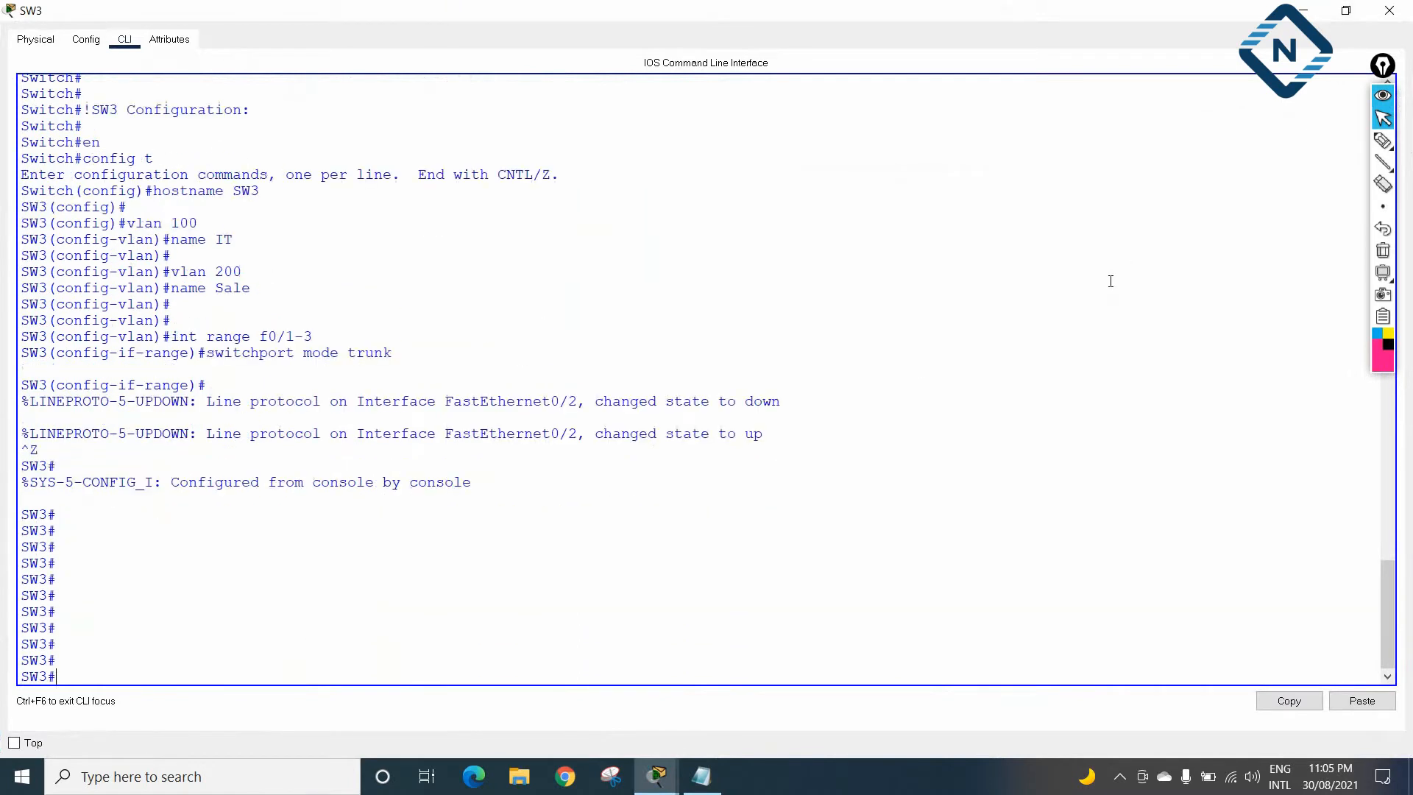
pyautogui.write('wr')
pyautogui.press('Return')
pyautogui.click(1388, 10)
# - Add a dashed separator line below the SW3 section in Notepad and insert a duplicate of the SW3 configuration block
pyautogui.scroll(-6, 1125, 566)
pyautogui.scroll(6, 1126, 567)
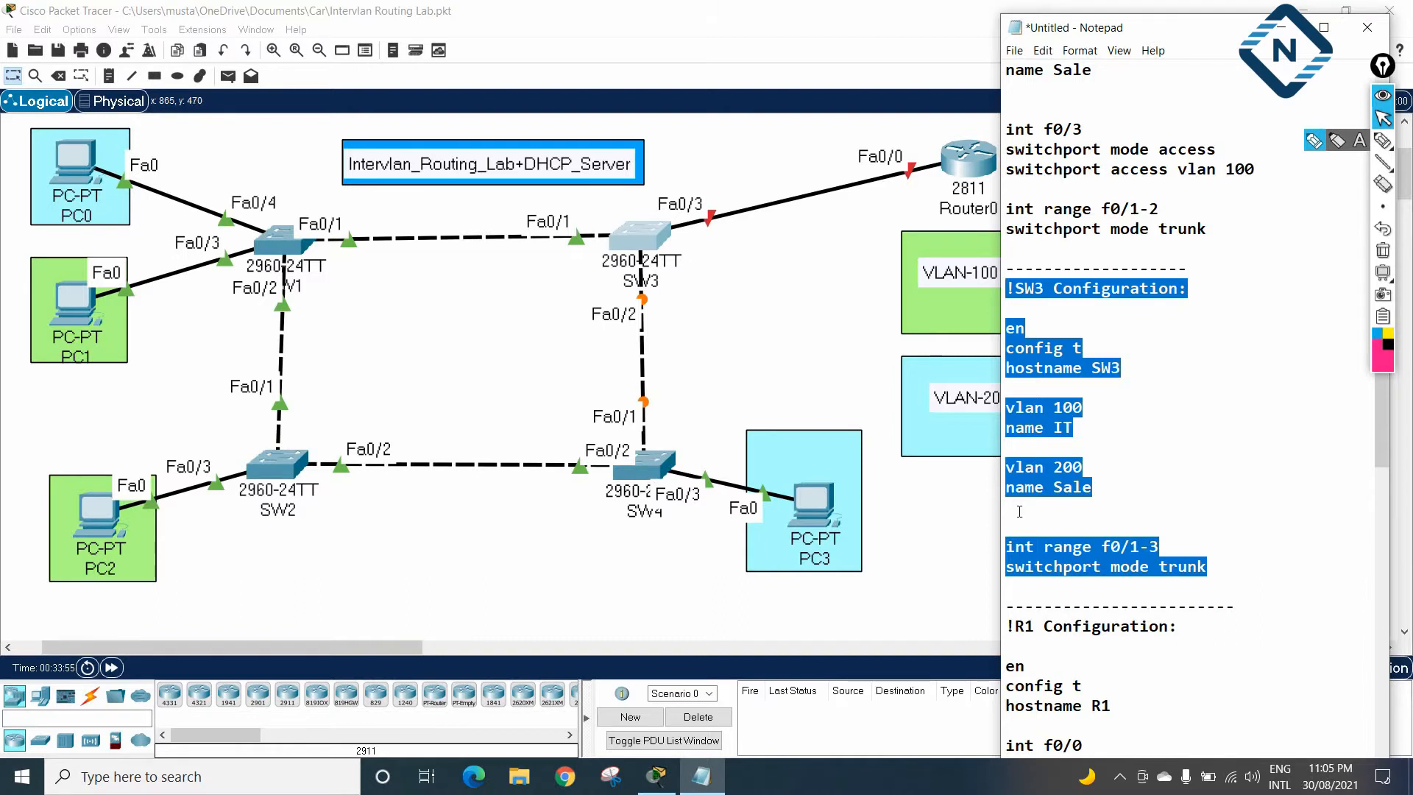
pyautogui.click(1211, 591)
pyautogui.scroll(-5, 1210, 591)
pyautogui.scroll(5, 1211, 591)
pyautogui.scroll(1, 1210, 591)
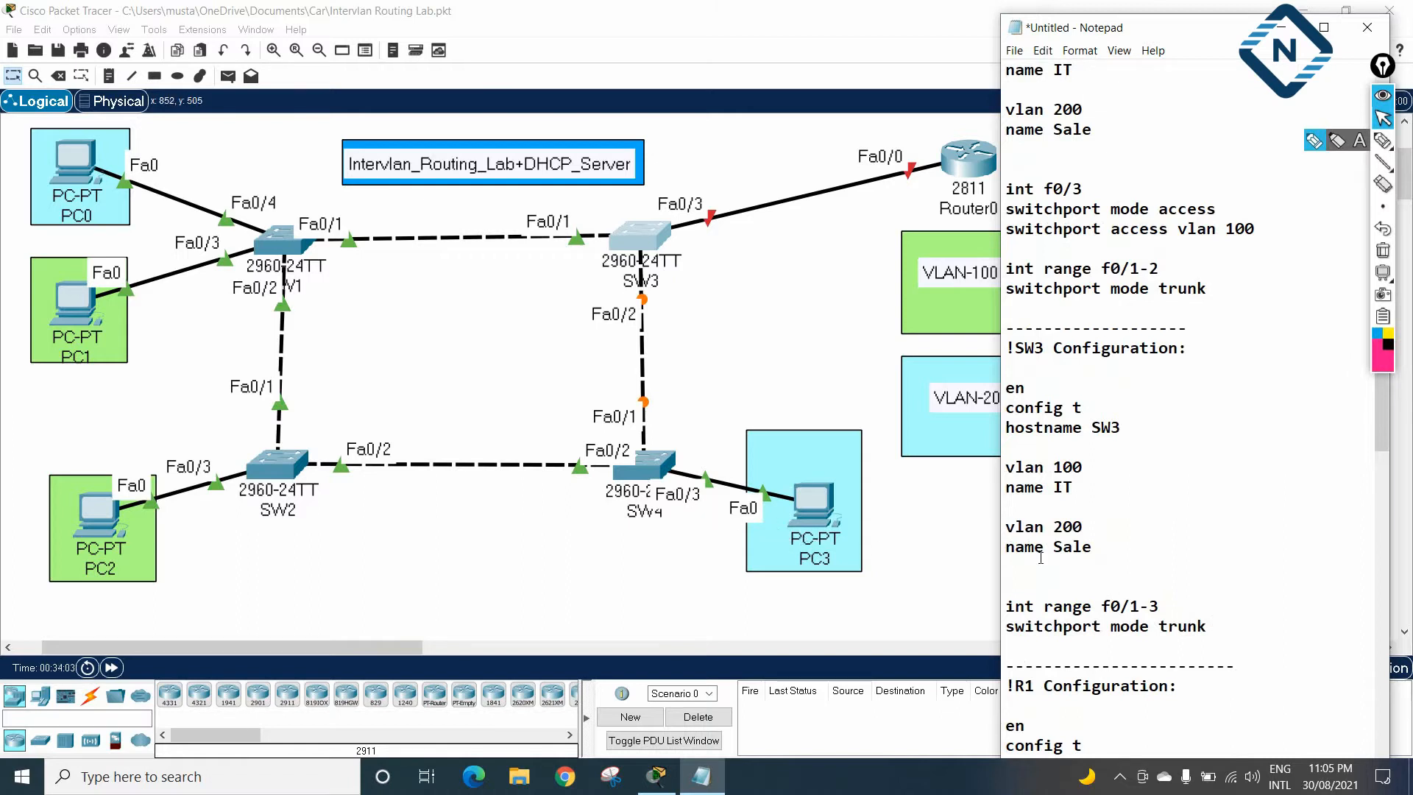
pyautogui.moveTo(1220, 640); pyautogui.dragTo(995, 341)
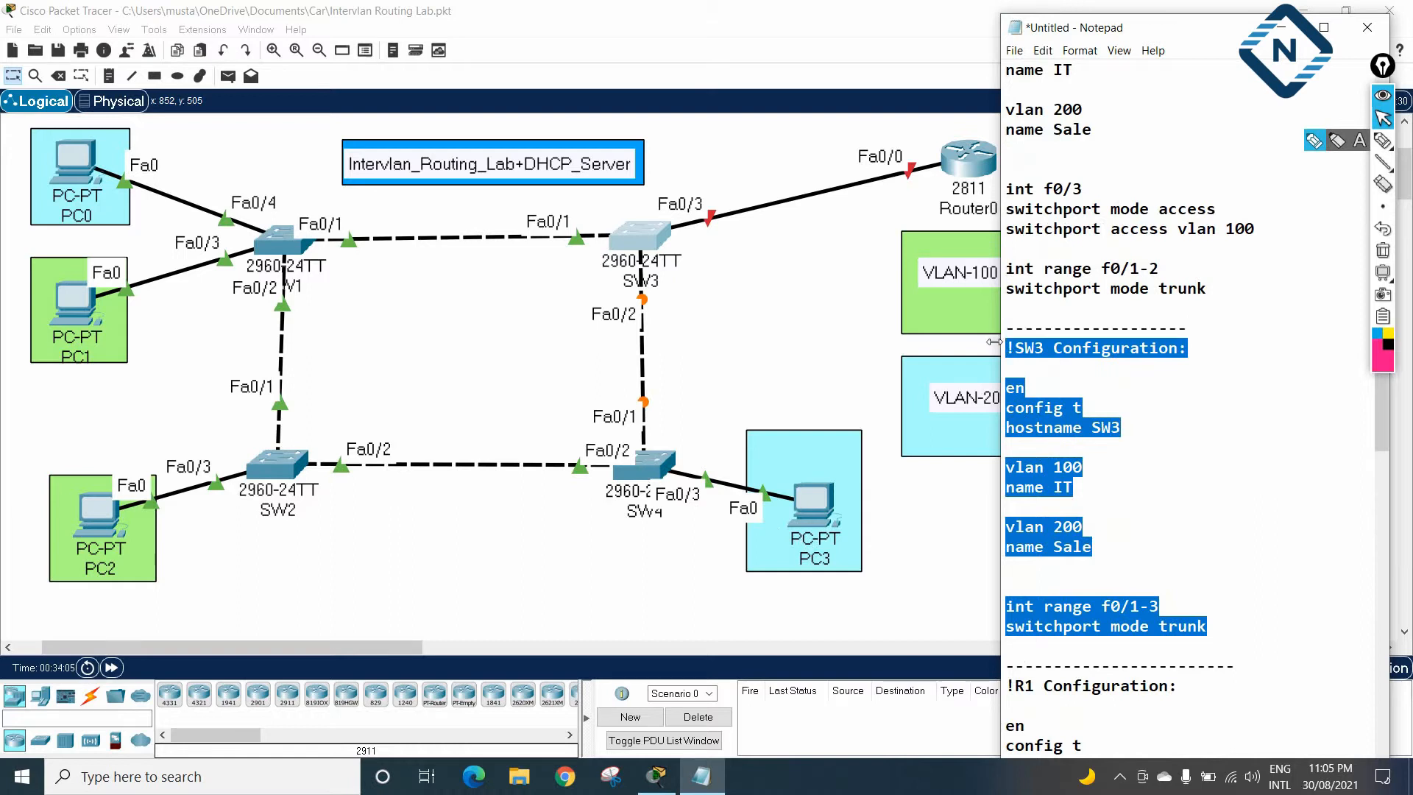
pyautogui.click(1216, 620)
pyautogui.press('Return')
pyautogui.press('Return')
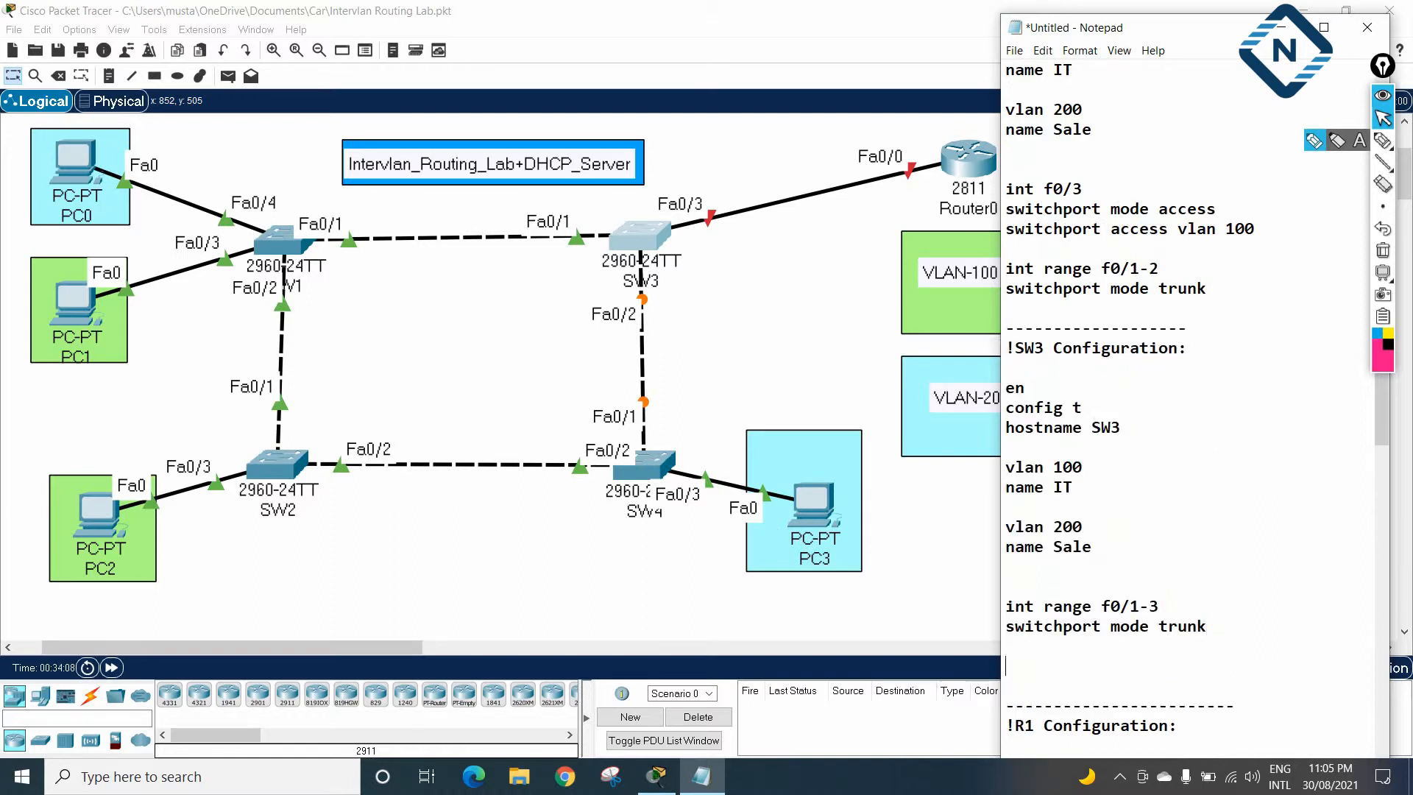
pyautogui.write('---------------------------')
pyautogui.press('Return')
pyautogui.hotkey('ctrl', 'v')
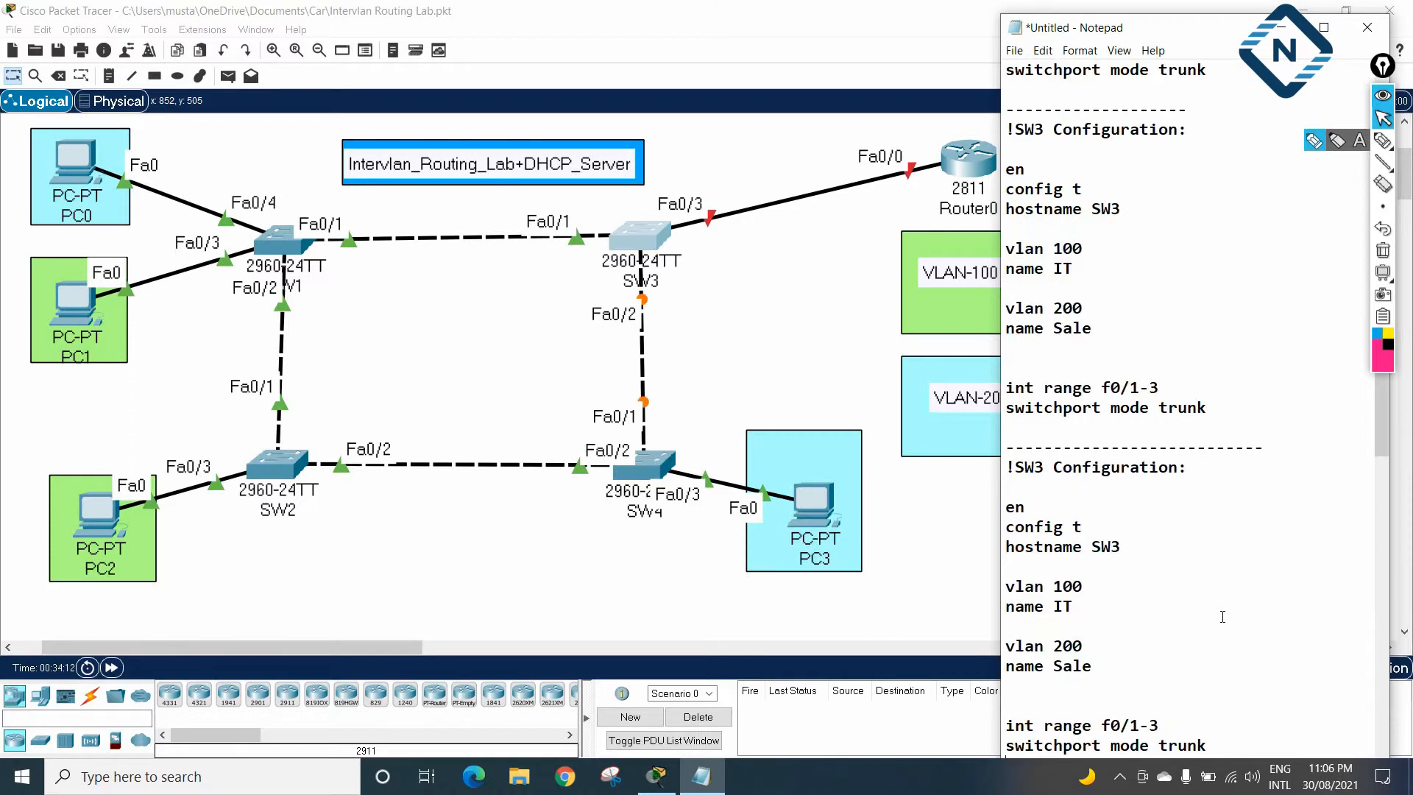
# - Change the duplicated block's header and hostname to SW4 and its trunk interface range to f0/1-2
pyautogui.scroll(-3, 1016, 600)
pyautogui.moveTo(1043, 288); pyautogui.dragTo(1033, 288)
pyautogui.write('4')
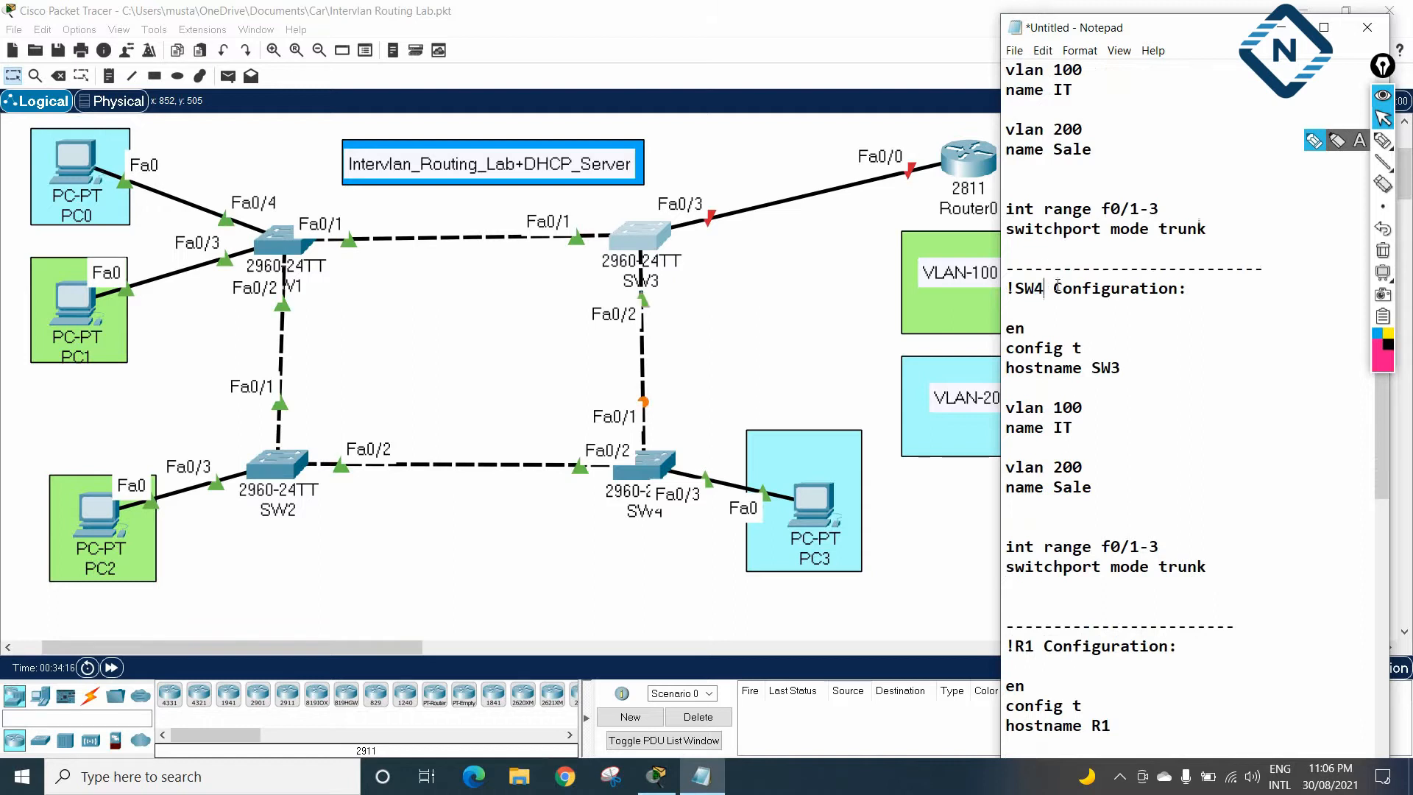
pyautogui.moveTo(1124, 361); pyautogui.dragTo(1111, 366)
pyautogui.write('4')
pyautogui.moveTo(1163, 555); pyautogui.dragTo(1153, 546)
pyautogui.write('2')
pyautogui.moveTo(1235, 581); pyautogui.dragTo(983, 543)
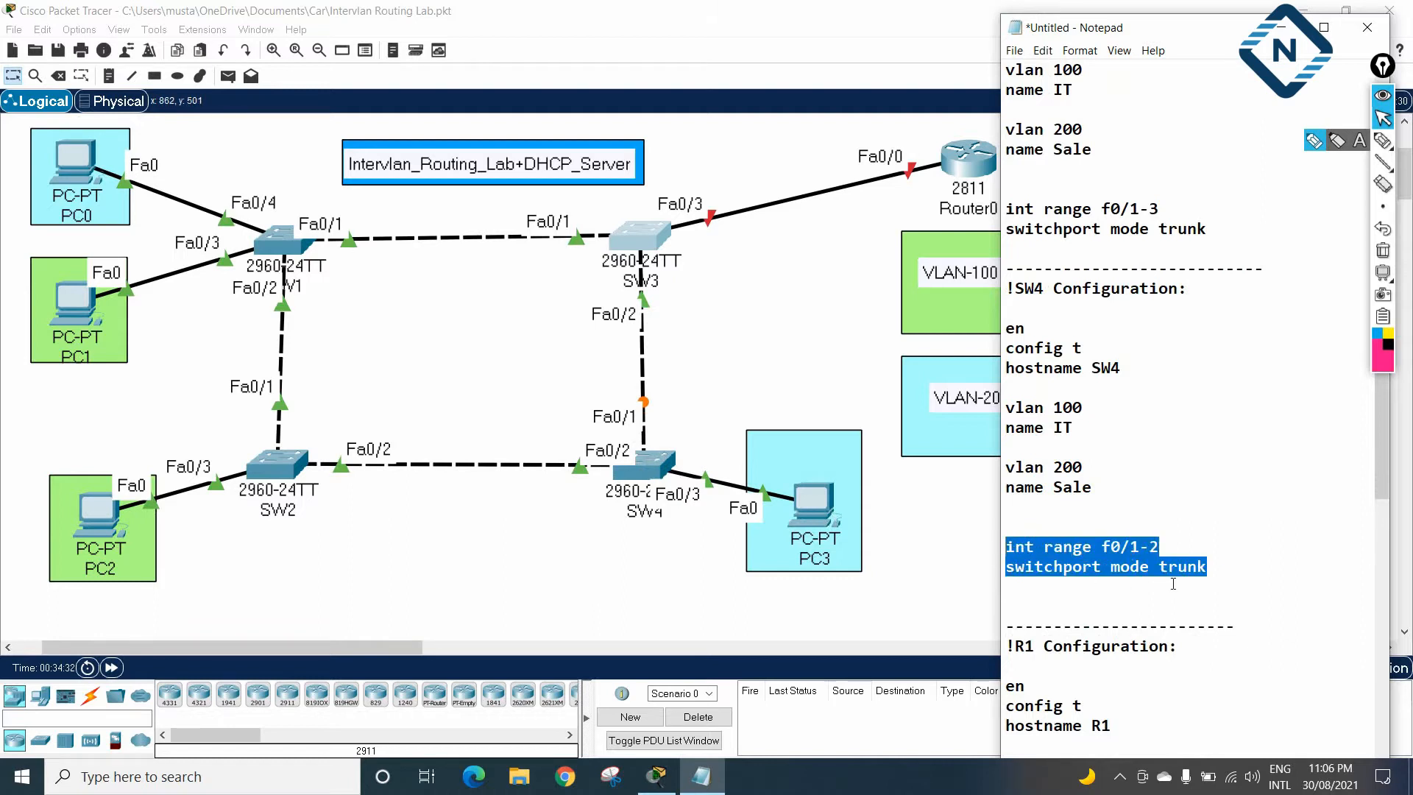
# - Copy the int f0/4 access VLAN 200 lines from the first switch's section and insert them below SW4's trunk lines
pyautogui.scroll(5, 1334, 489)
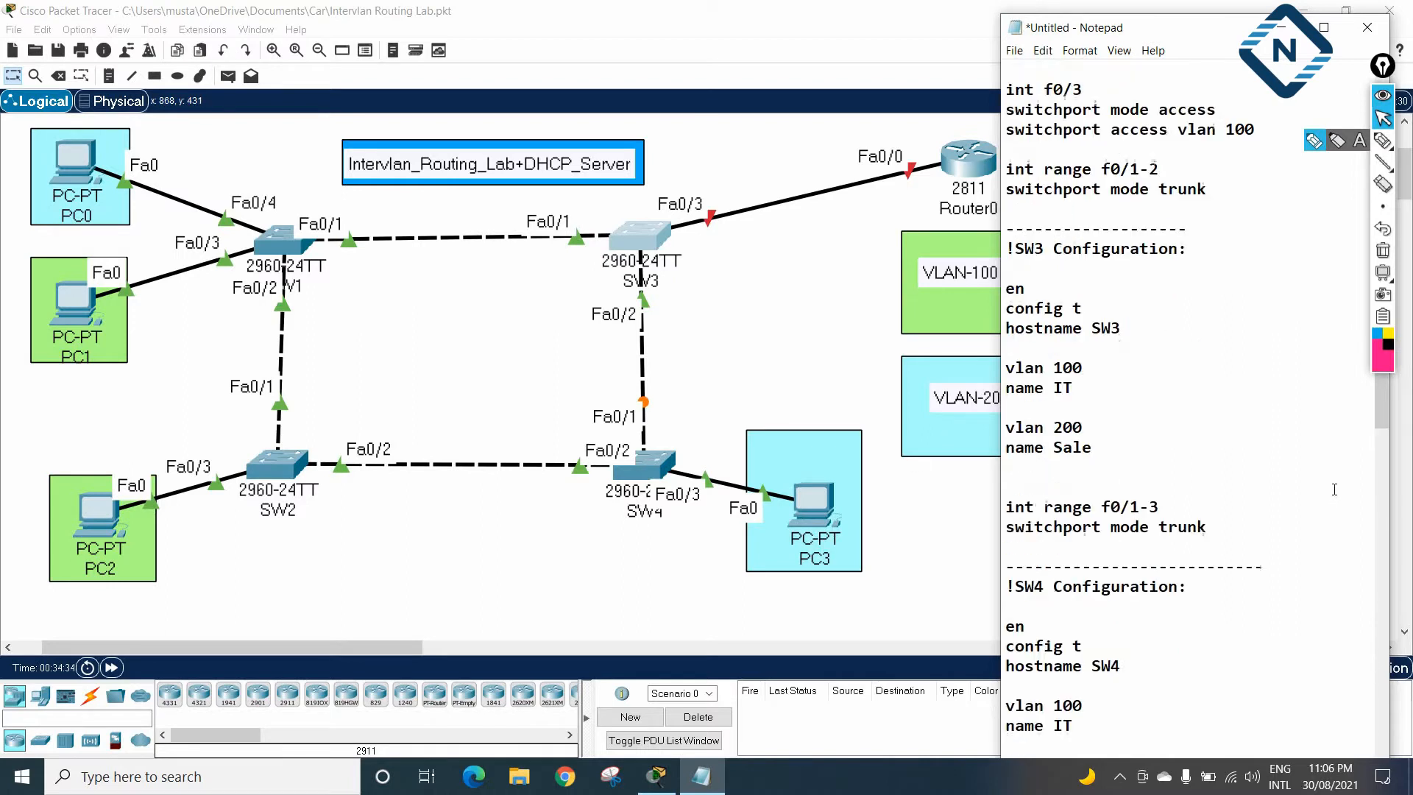
pyautogui.scroll(2, 1295, 468)
pyautogui.scroll(7, 1243, 439)
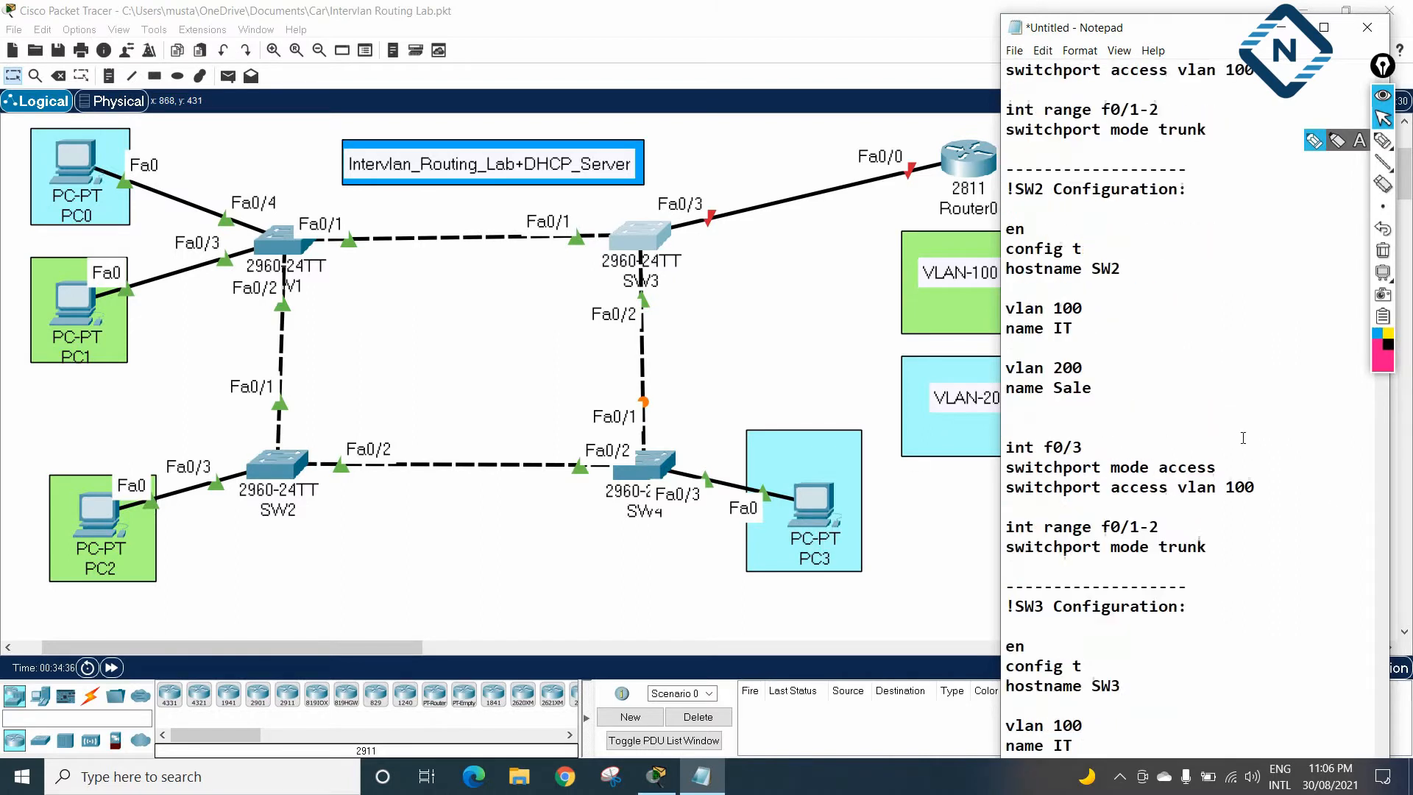
pyautogui.moveTo(1260, 173); pyautogui.dragTo(995, 129)
pyautogui.hotkey('ctrl', 'c')
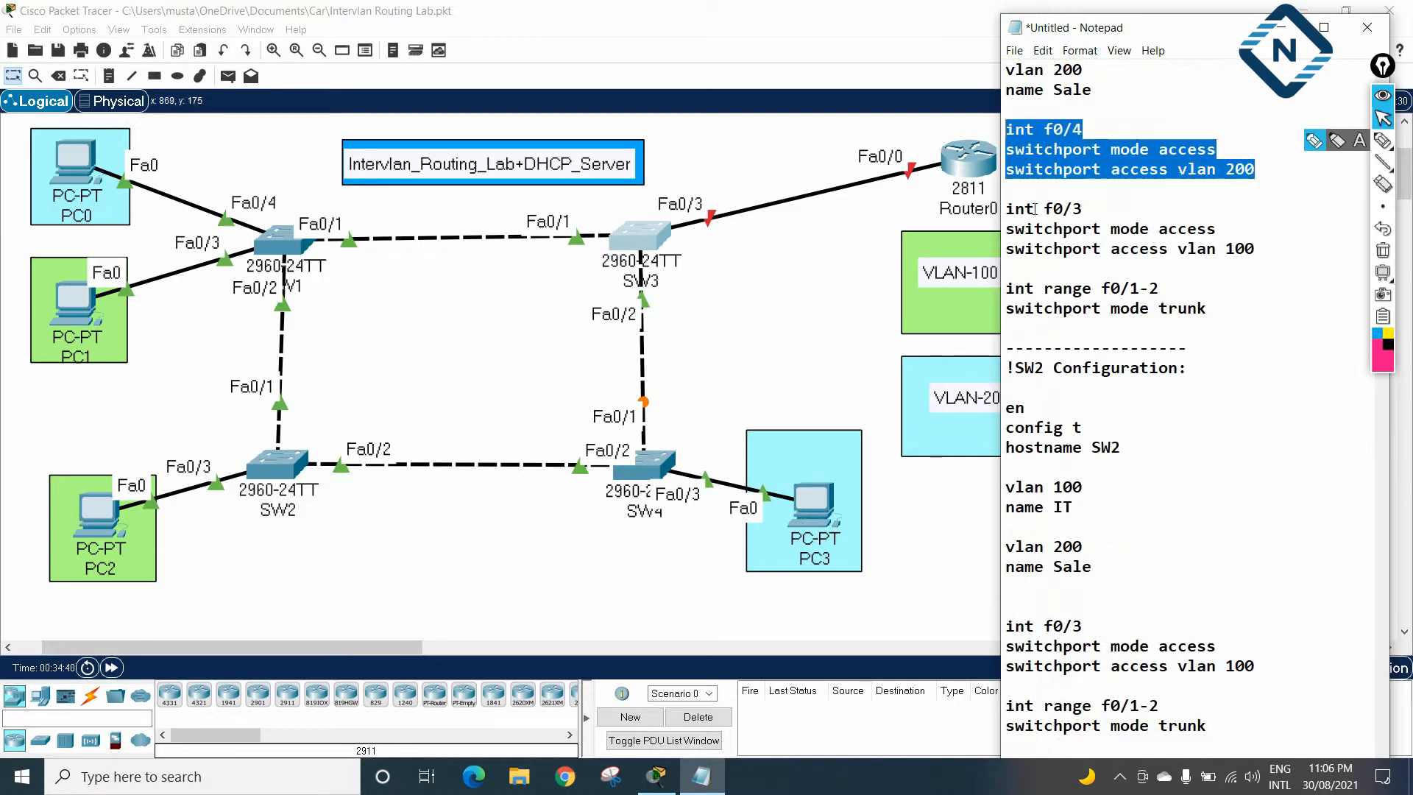
pyautogui.scroll(-16, 1172, 334)
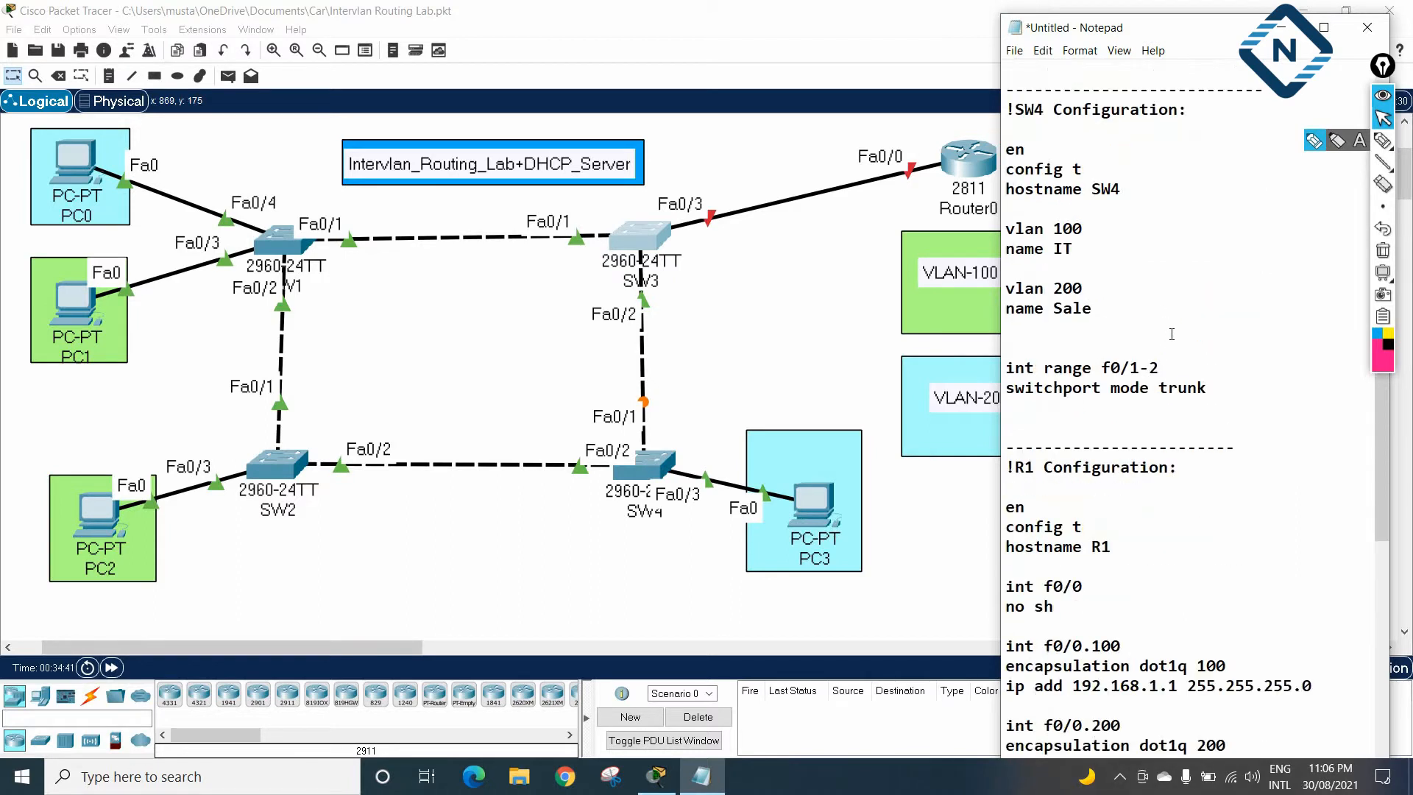
pyautogui.scroll(2, 1266, 388)
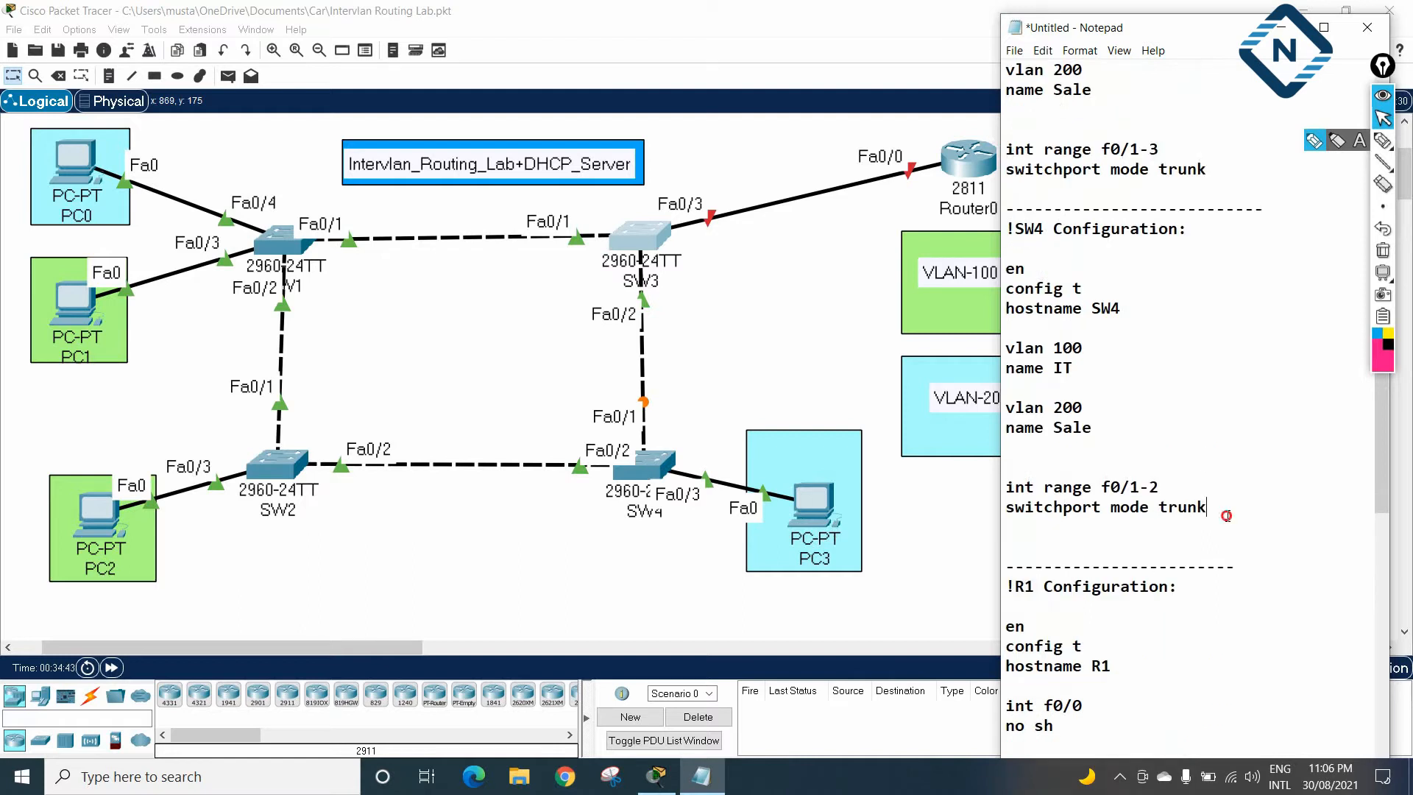
pyautogui.click(1227, 516)
pyautogui.write('3')
pyautogui.press('Return')
pyautogui.press('Return')
pyautogui.hotkey('ctrl', 'v')
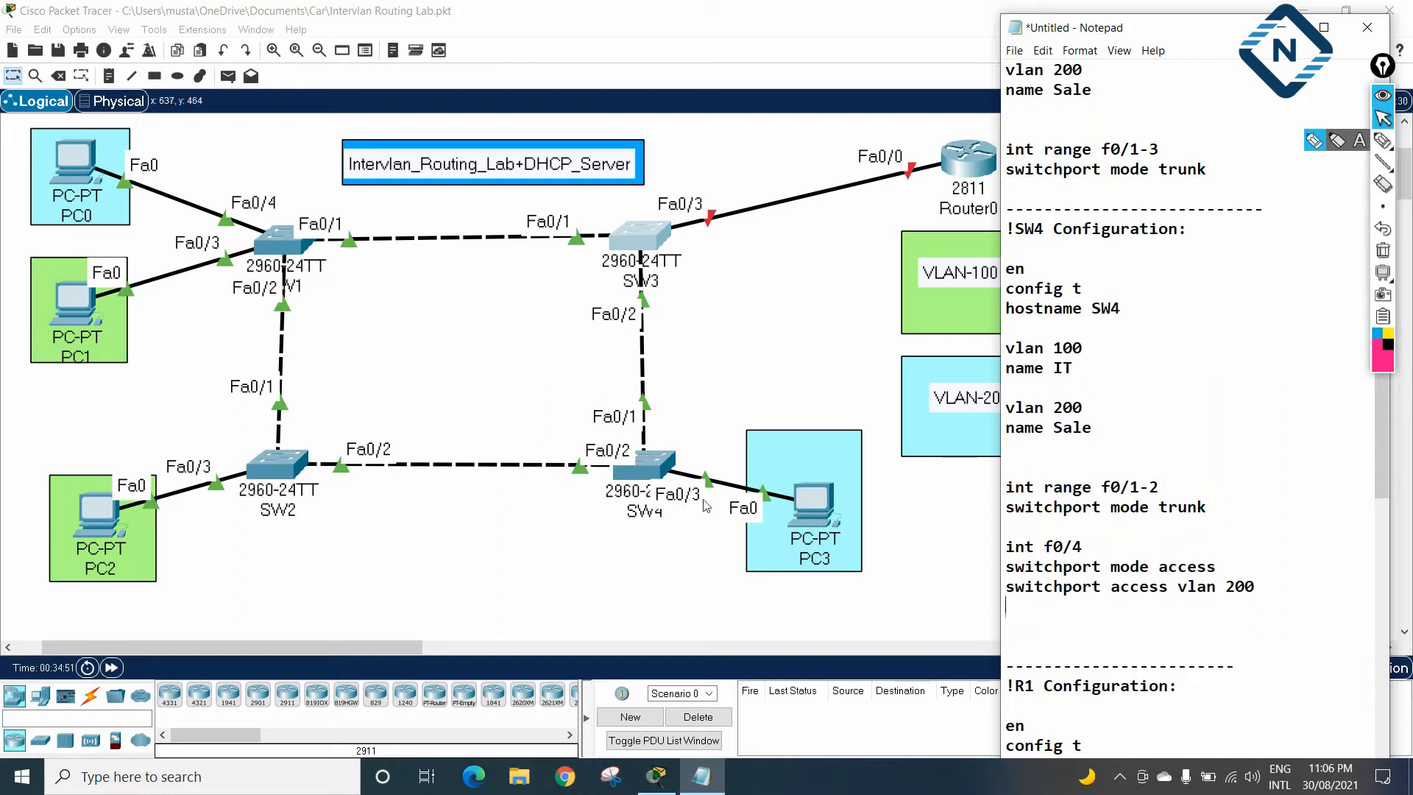
# - Change the access interface in the SW4 section to f0/3 and copy the complete SW4 configuration block
pyautogui.moveTo(1085, 546); pyautogui.dragTo(1075, 546)
pyautogui.write('3')
pyautogui.moveTo(1126, 30); pyautogui.dragTo(1182, 76)
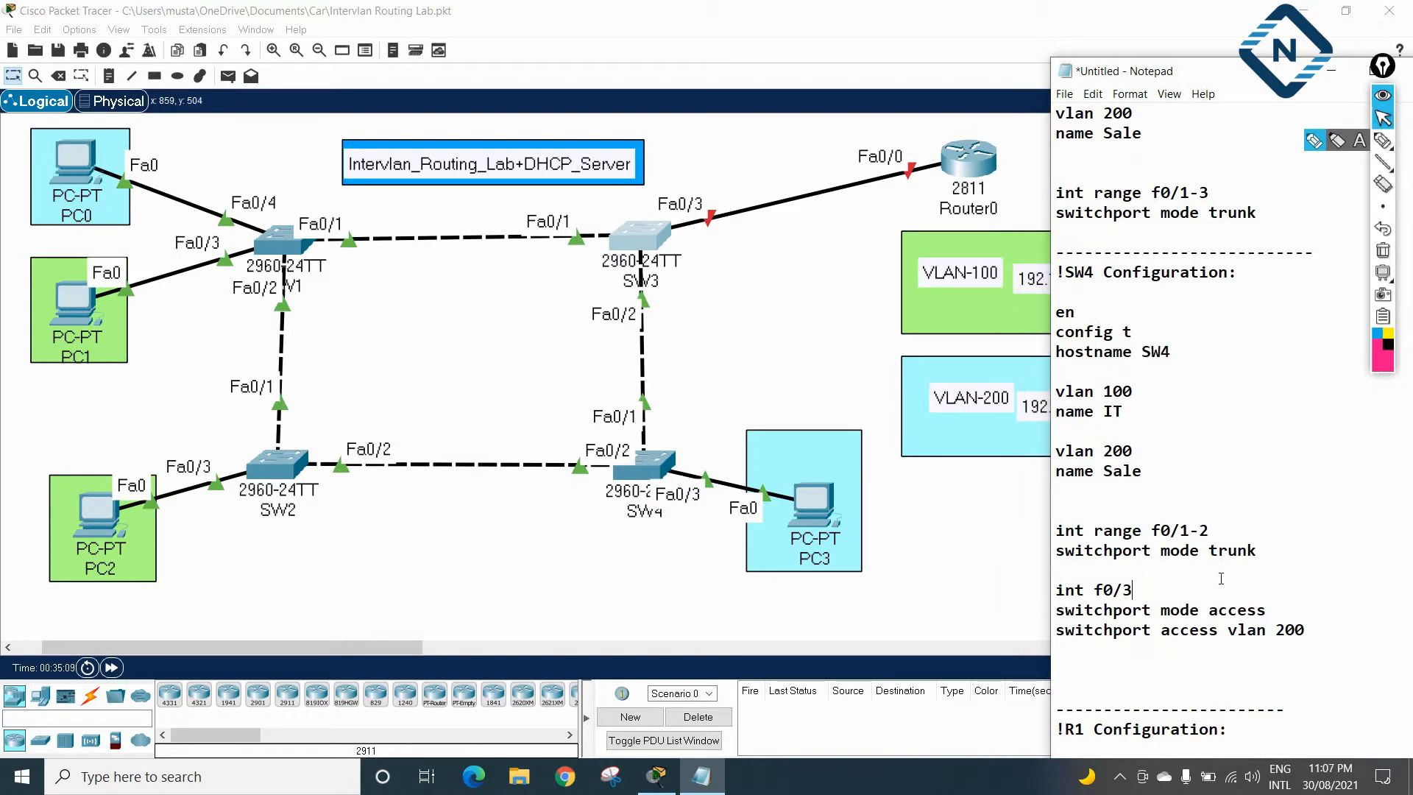
pyautogui.moveTo(1321, 634); pyautogui.dragTo(1035, 274)
pyautogui.hotkey('ctrl', 'c')
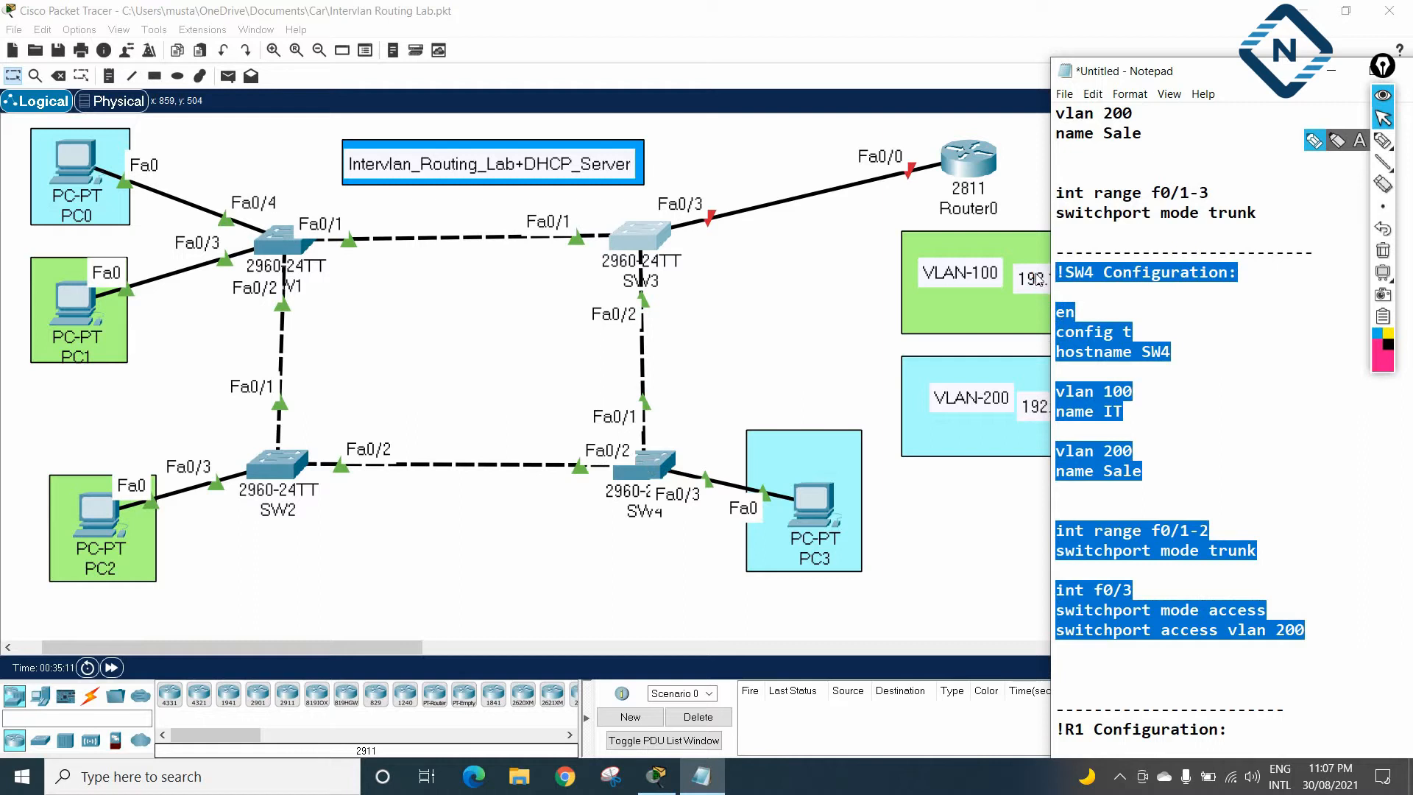
# - Paste the SW4 configuration into SW4's CLI, save it with wr and close the switch window
pyautogui.click(644, 462)
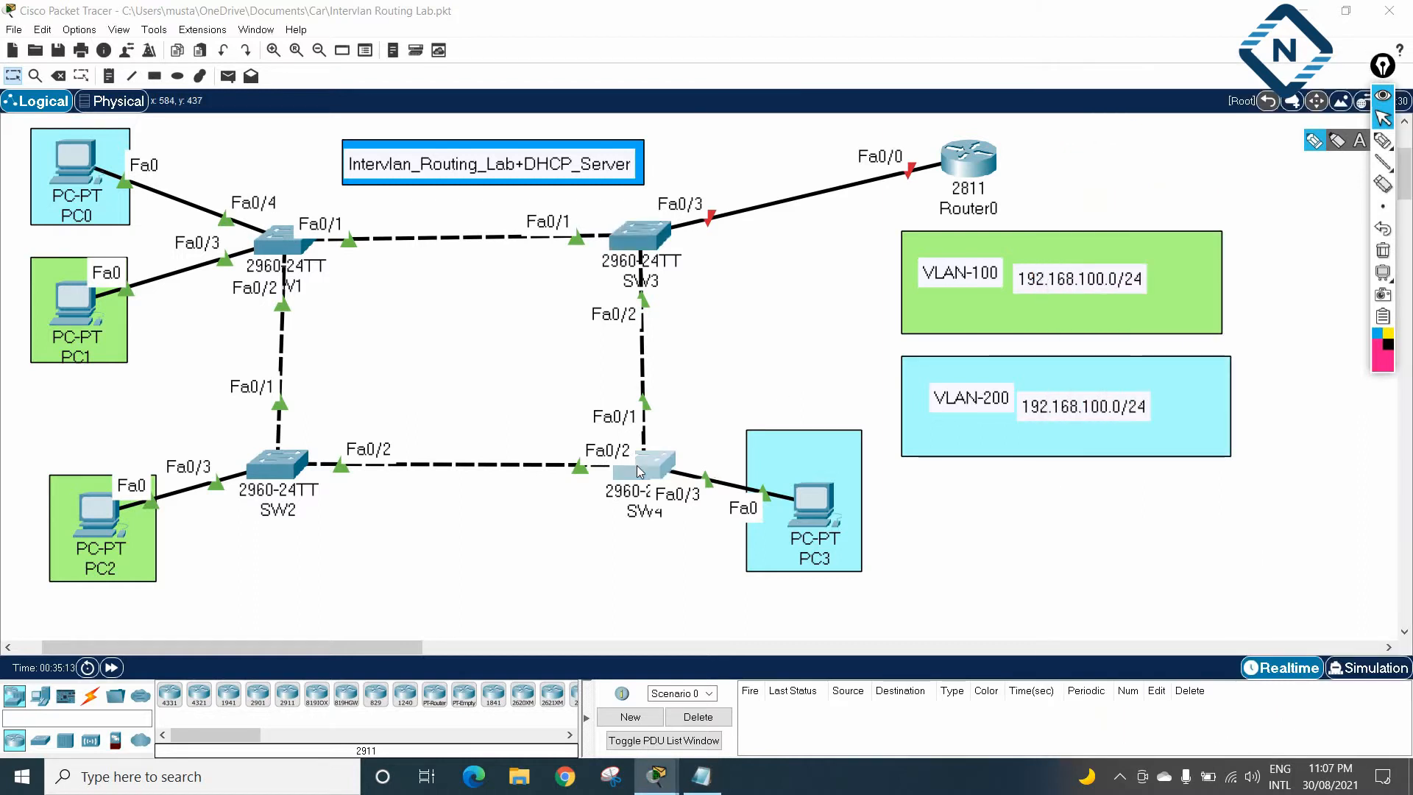
pyautogui.click(574, 157)
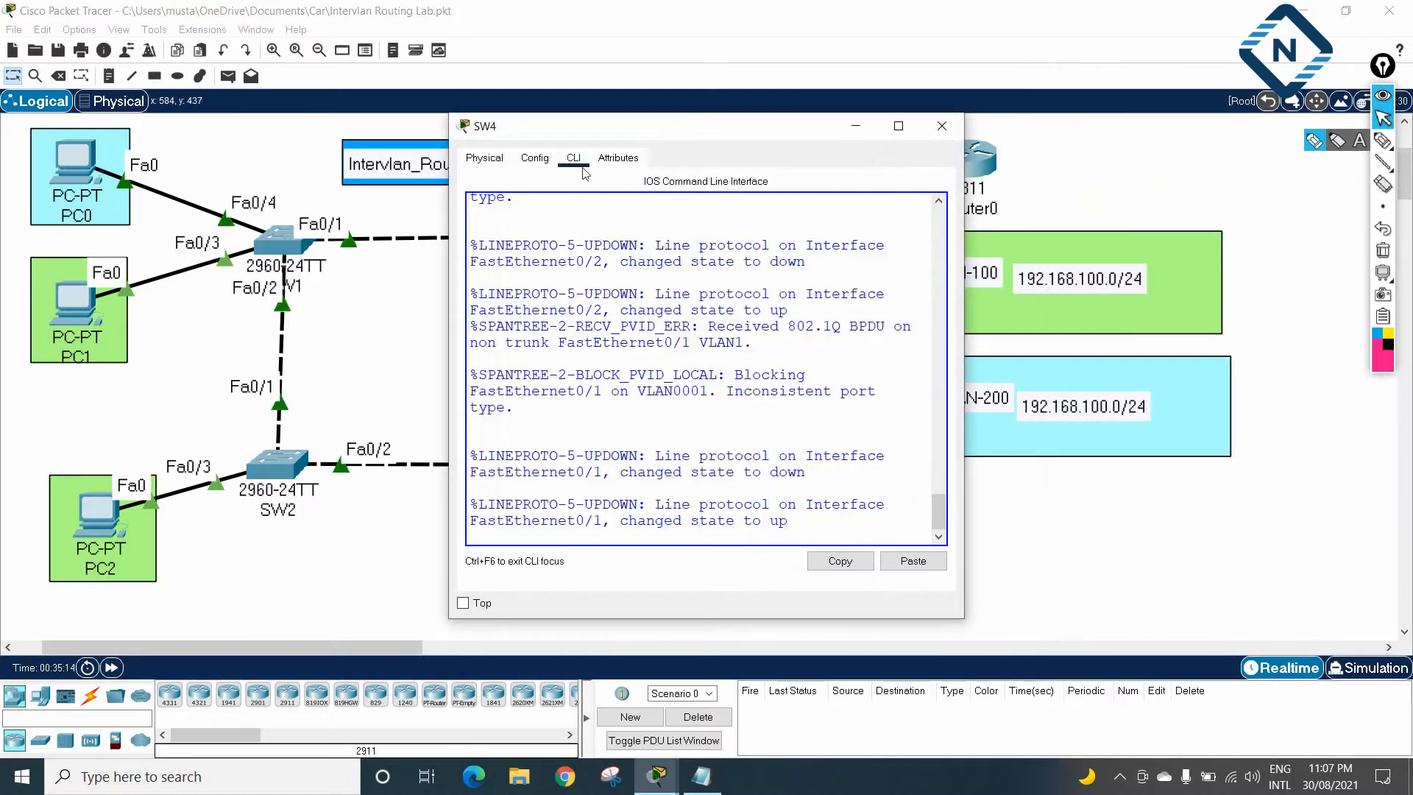
pyautogui.click(898, 125)
pyautogui.click(875, 310)
pyautogui.press('Return')
pyautogui.press('Return')
pyautogui.press('Return')
pyautogui.press('Return')
pyautogui.press('Return')
pyautogui.press('Return')
pyautogui.press('Return')
pyautogui.press('Return')
pyautogui.press('Return')
pyautogui.press('Return')
pyautogui.press('Return')
pyautogui.press('Return')
pyautogui.press('Return')
pyautogui.press('Return')
pyautogui.press('Return')
pyautogui.press('Return')
pyautogui.press('Return')
pyautogui.press('Return')
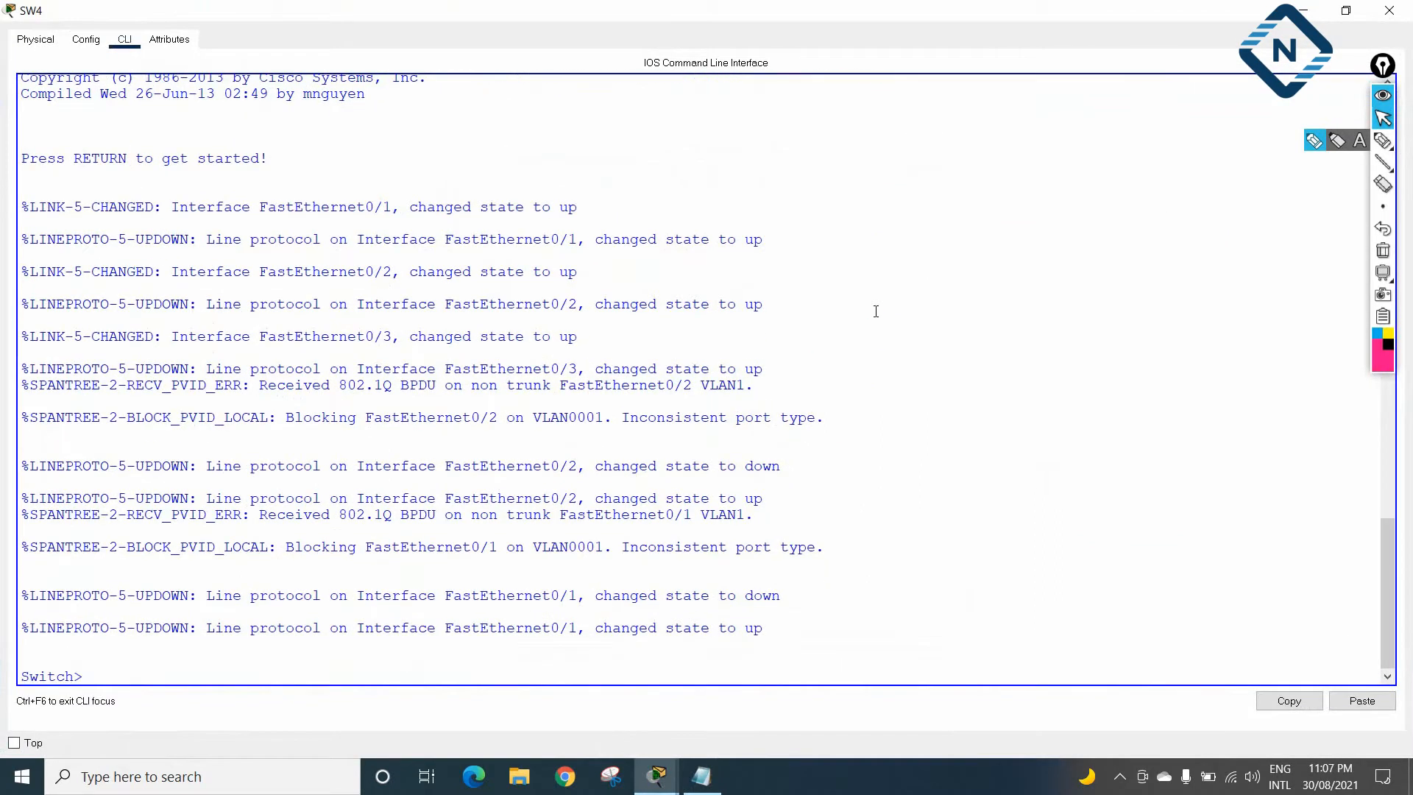
pyautogui.rightClick(883, 304)
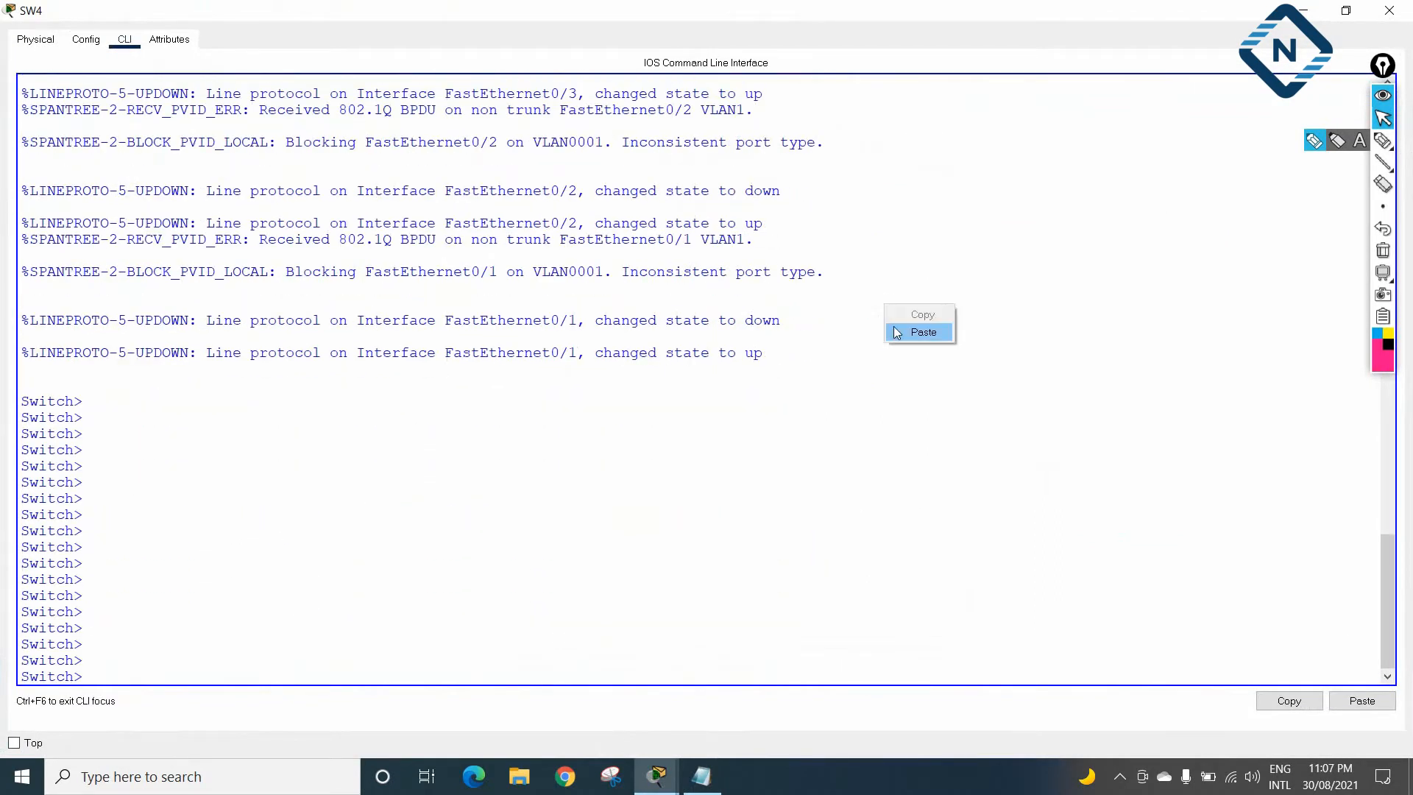
pyautogui.click(897, 332)
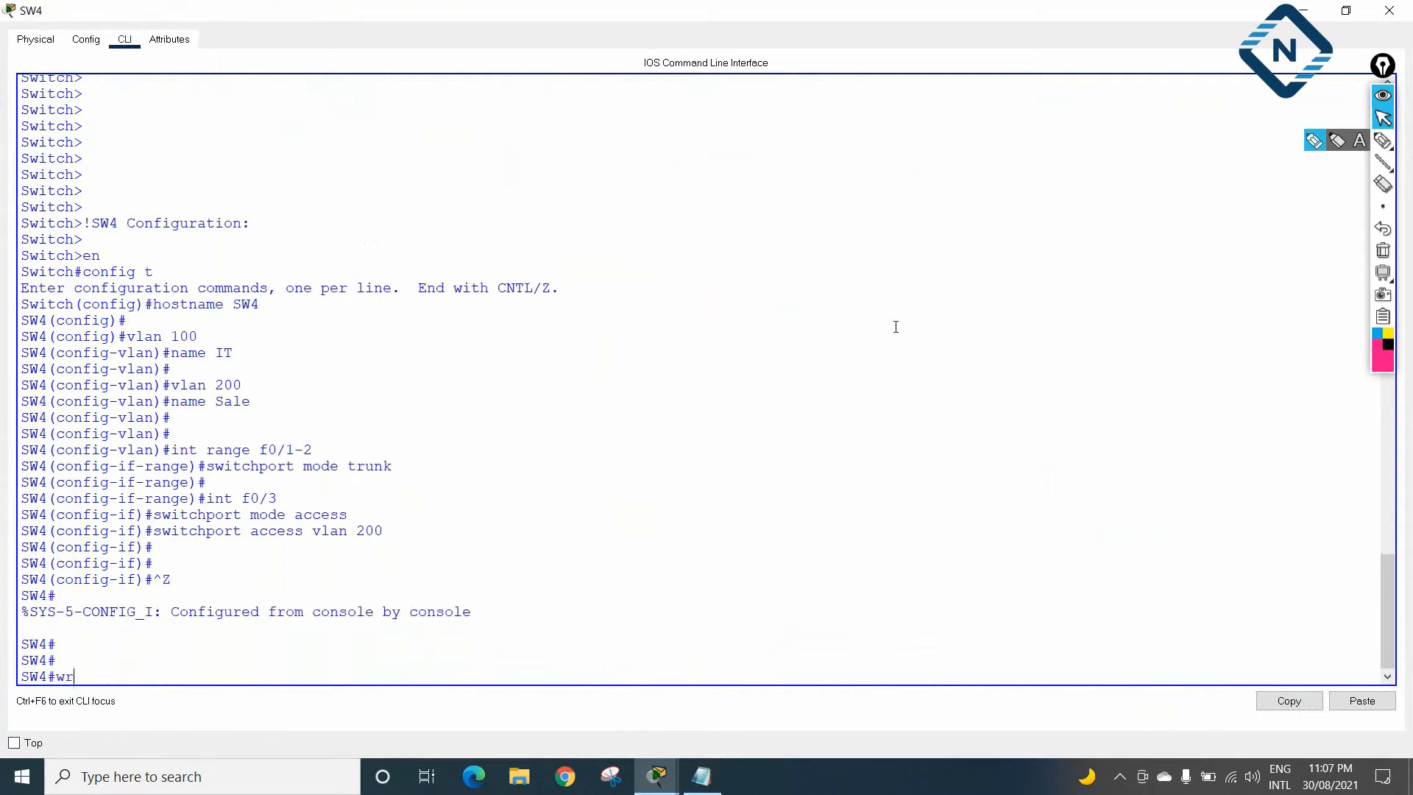
pyautogui.click(1389, 10)
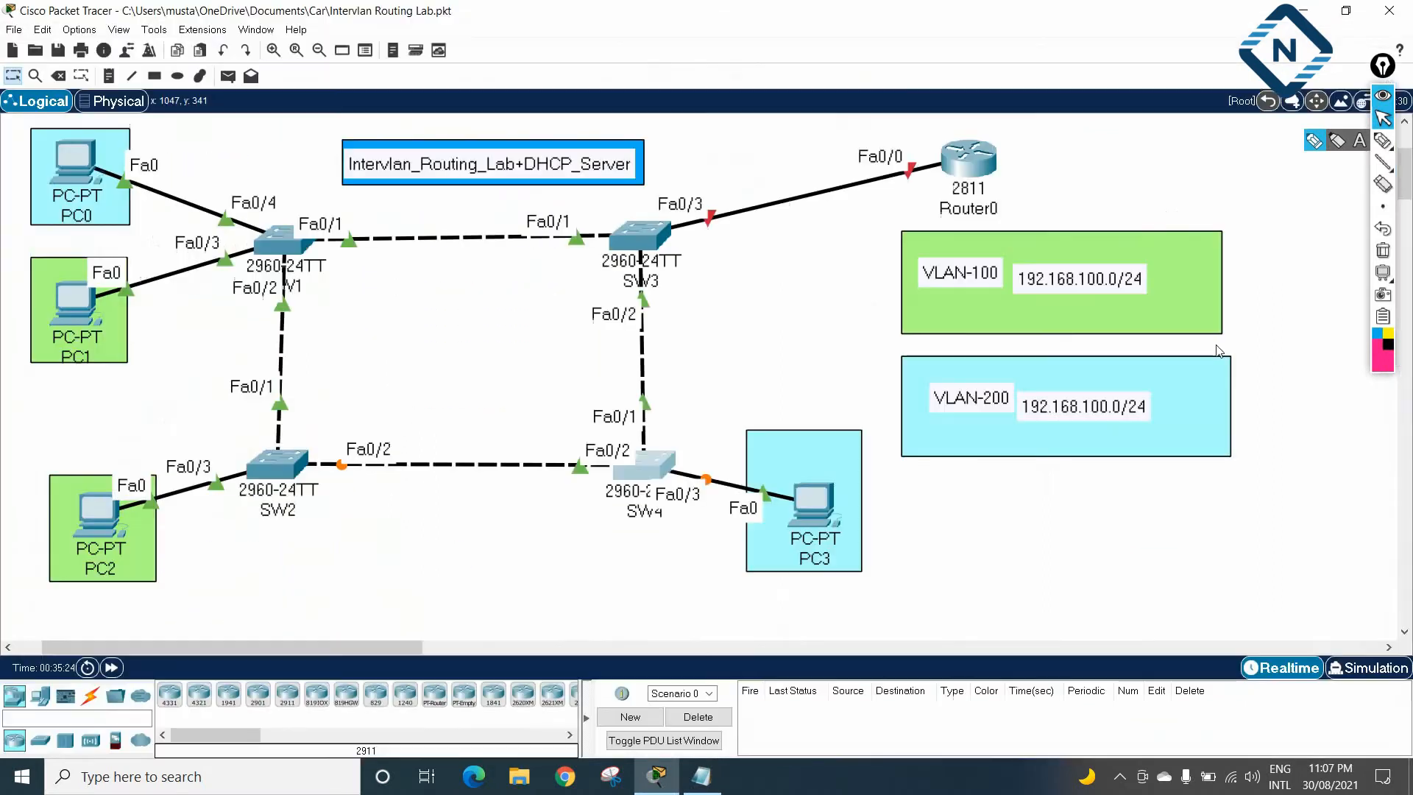
# - Rename the 2811 router in the topology to R1, matching the hostname in the Notepad script
pyautogui.click(703, 776)
pyautogui.scroll(1, 1145, 544)
pyautogui.scroll(-4, 1145, 544)
pyautogui.scroll(-7, 1145, 544)
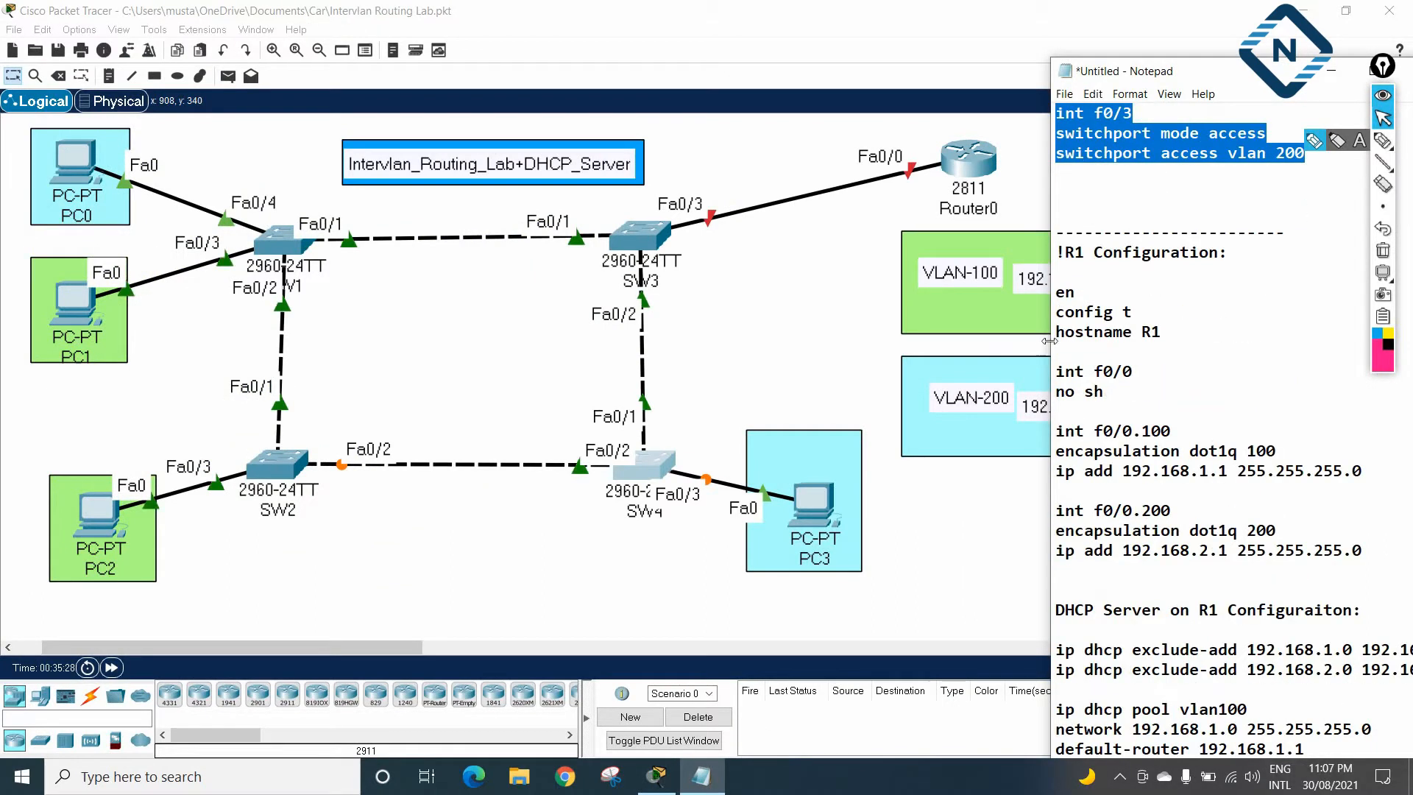
pyautogui.click(986, 207)
pyautogui.write('R1')
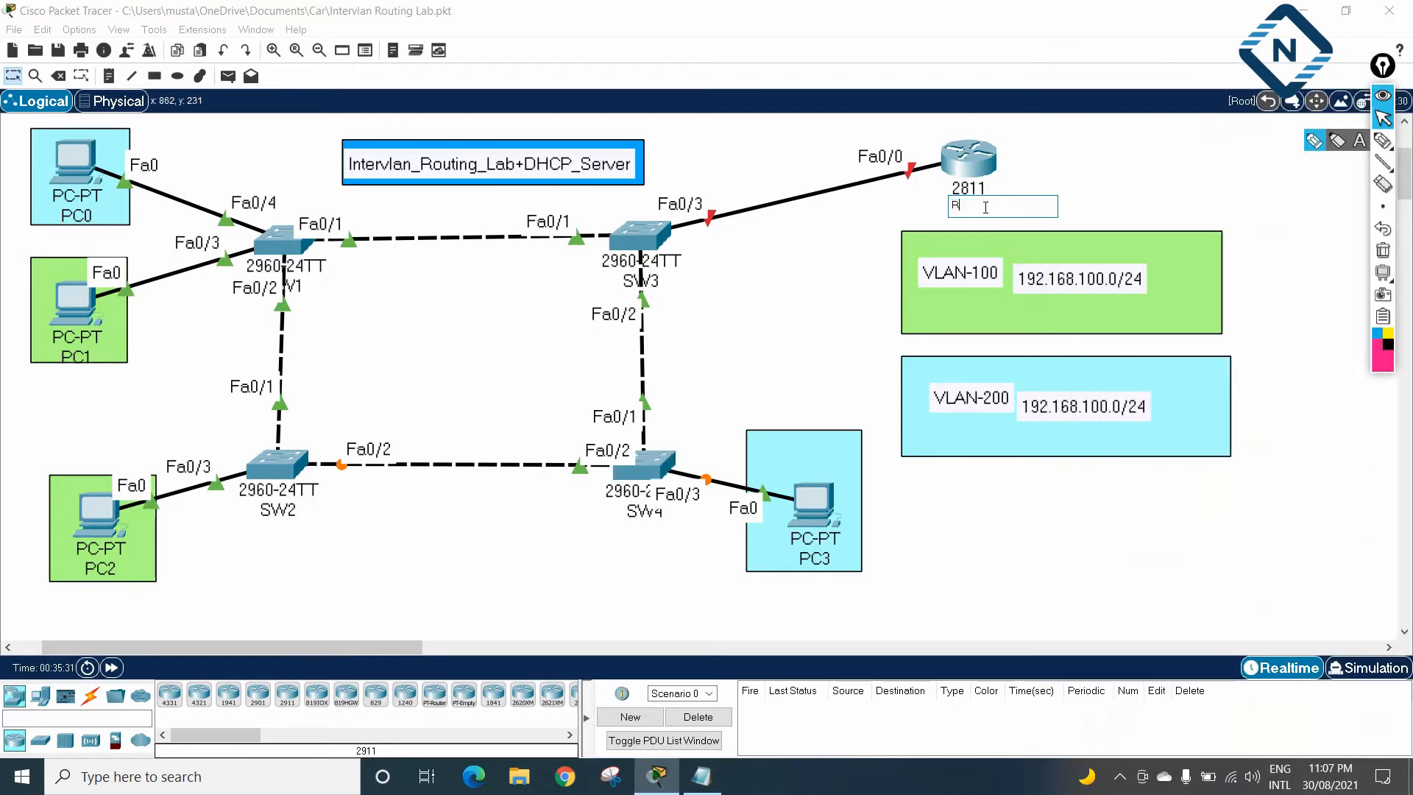
pyautogui.click(1226, 223)
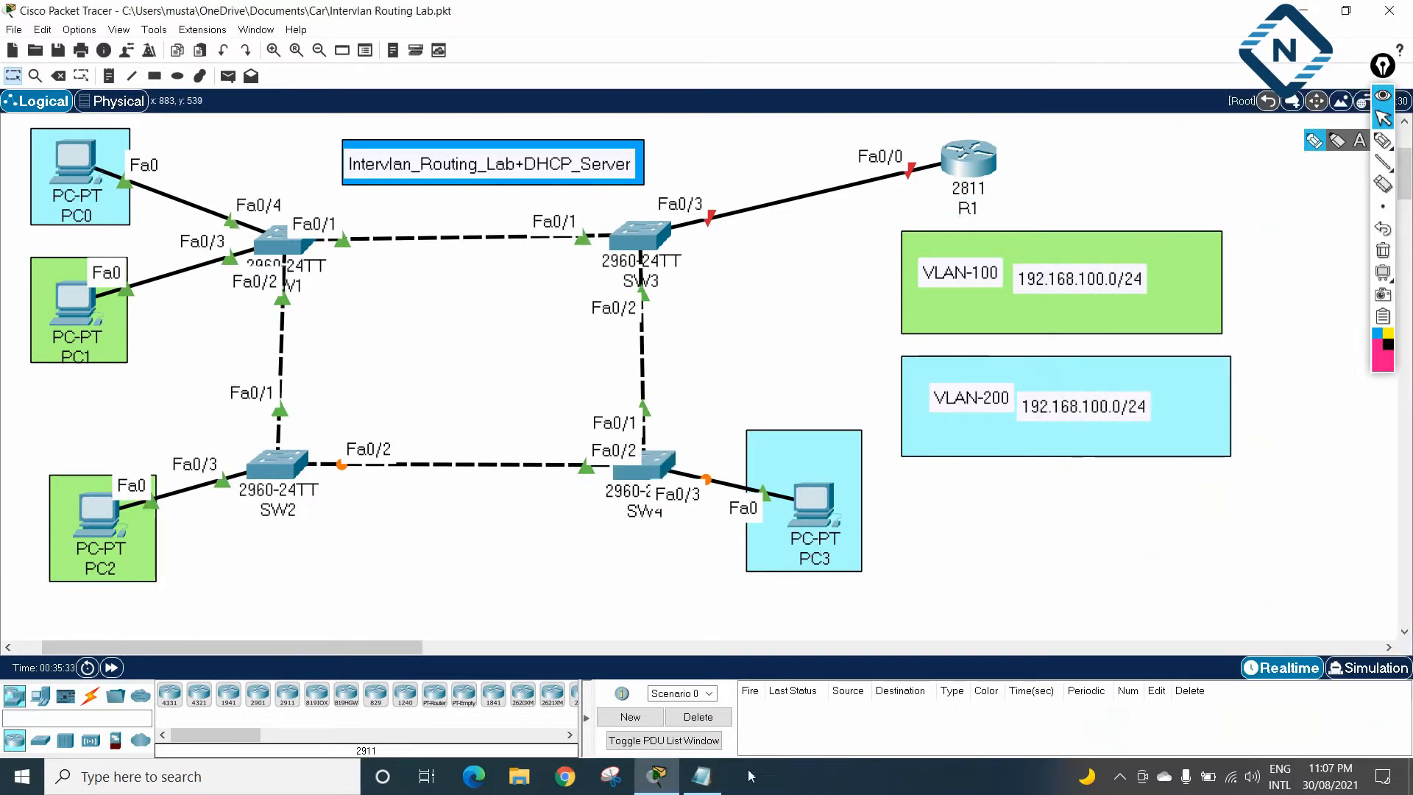
# - Switch to Notepad and copy the complete R1 configuration block, including its DHCP server section, from the script
pyautogui.click(701, 777)
pyautogui.moveTo(1046, 214); pyautogui.dragTo(859, 213)
pyautogui.scroll(-2, 867, 149)
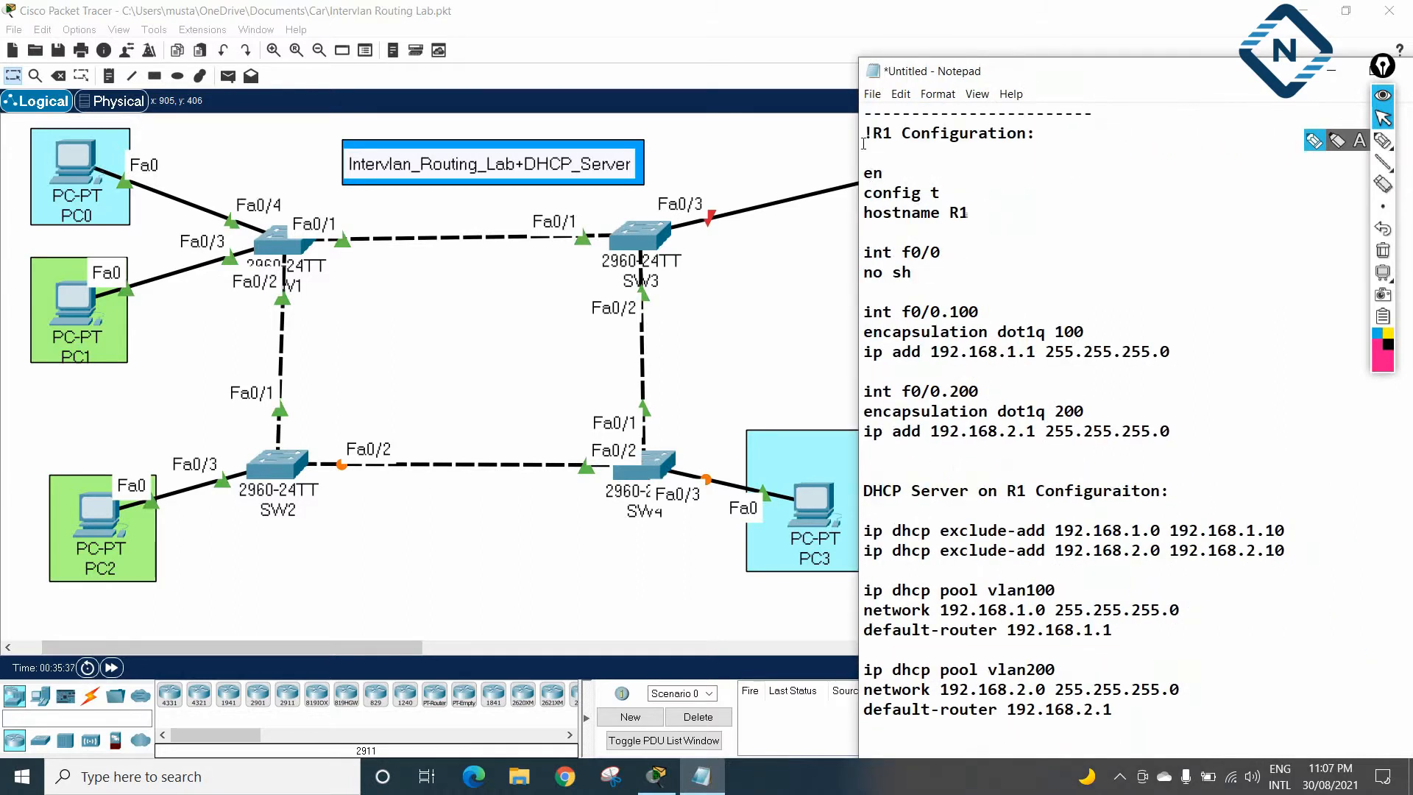
pyautogui.moveTo(863, 132); pyautogui.dragTo(1167, 721)
pyautogui.scroll(2, 1167, 722)
pyautogui.rightClick(927, 353)
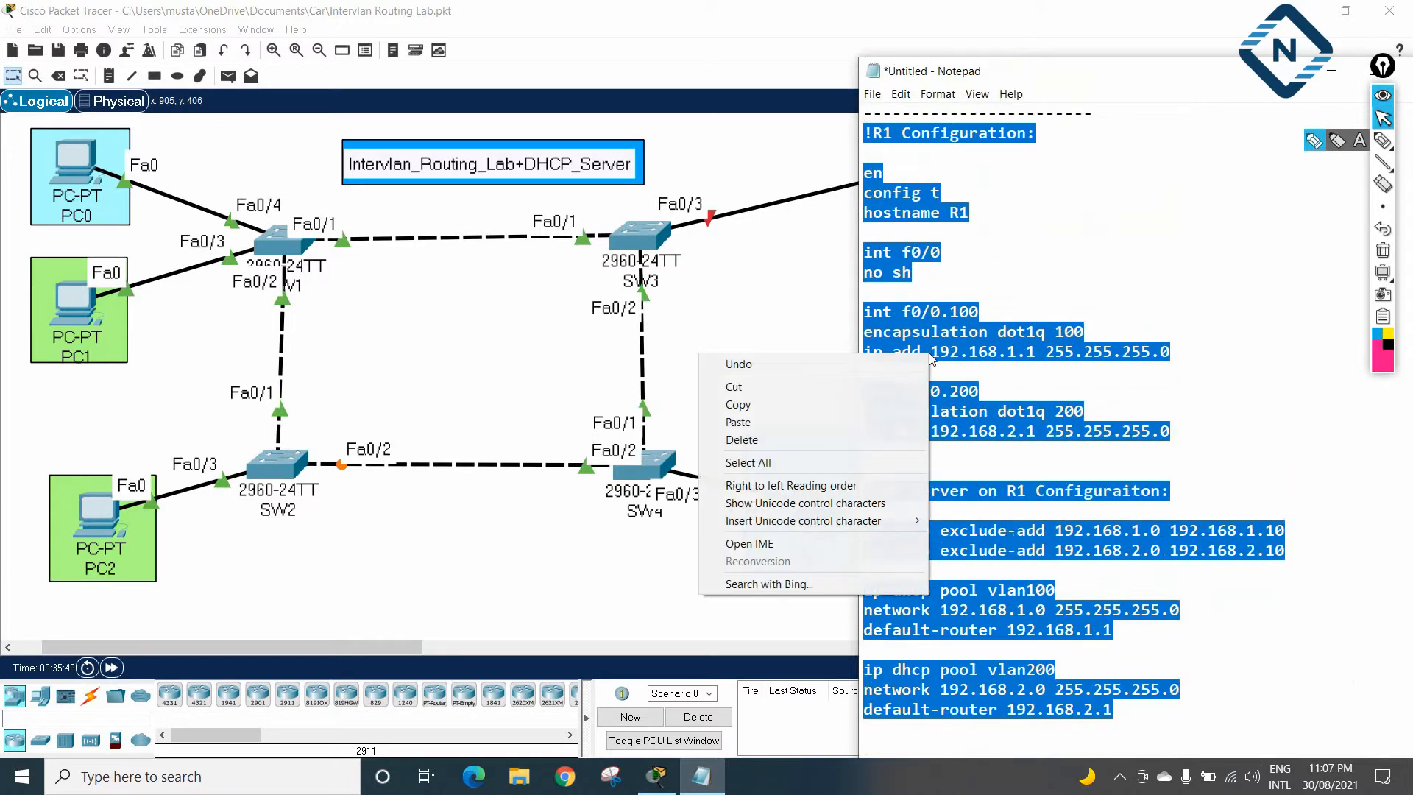
pyautogui.click(861, 406)
pyautogui.click(728, 397)
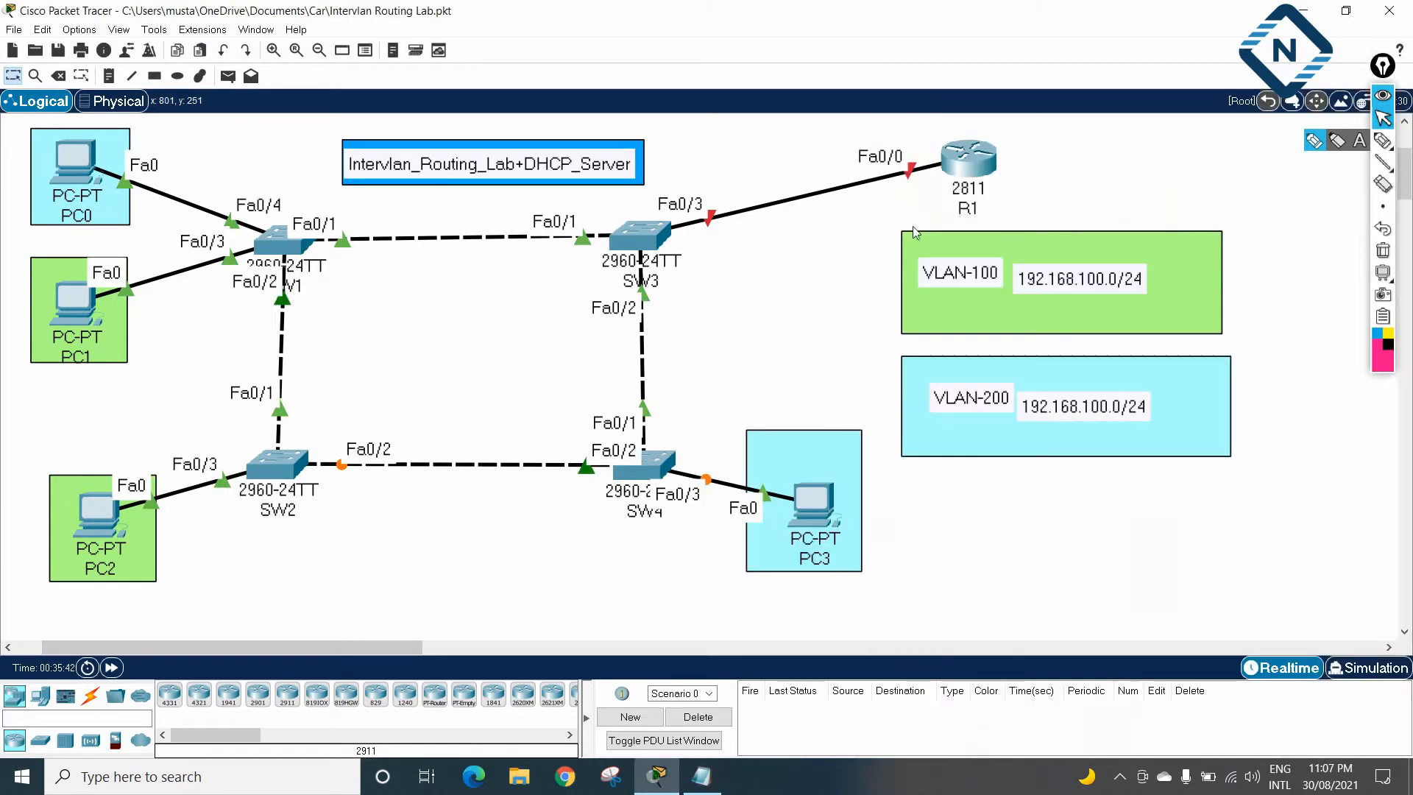
# - Open router R1's CLI in Packet Tracer, maximize its window and paste the copied configuration at the Router prompt
pyautogui.click(970, 163)
pyautogui.click(573, 158)
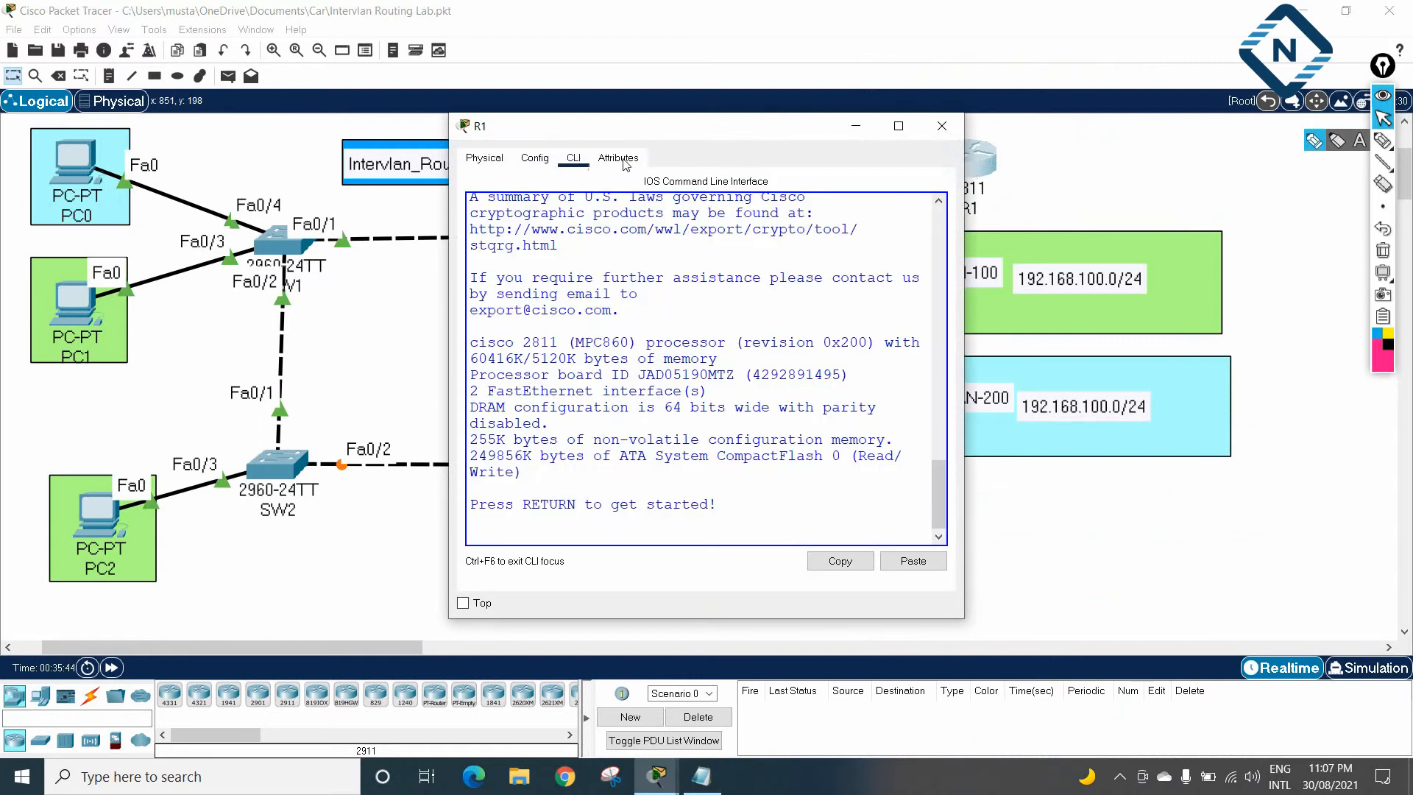
pyautogui.click(897, 126)
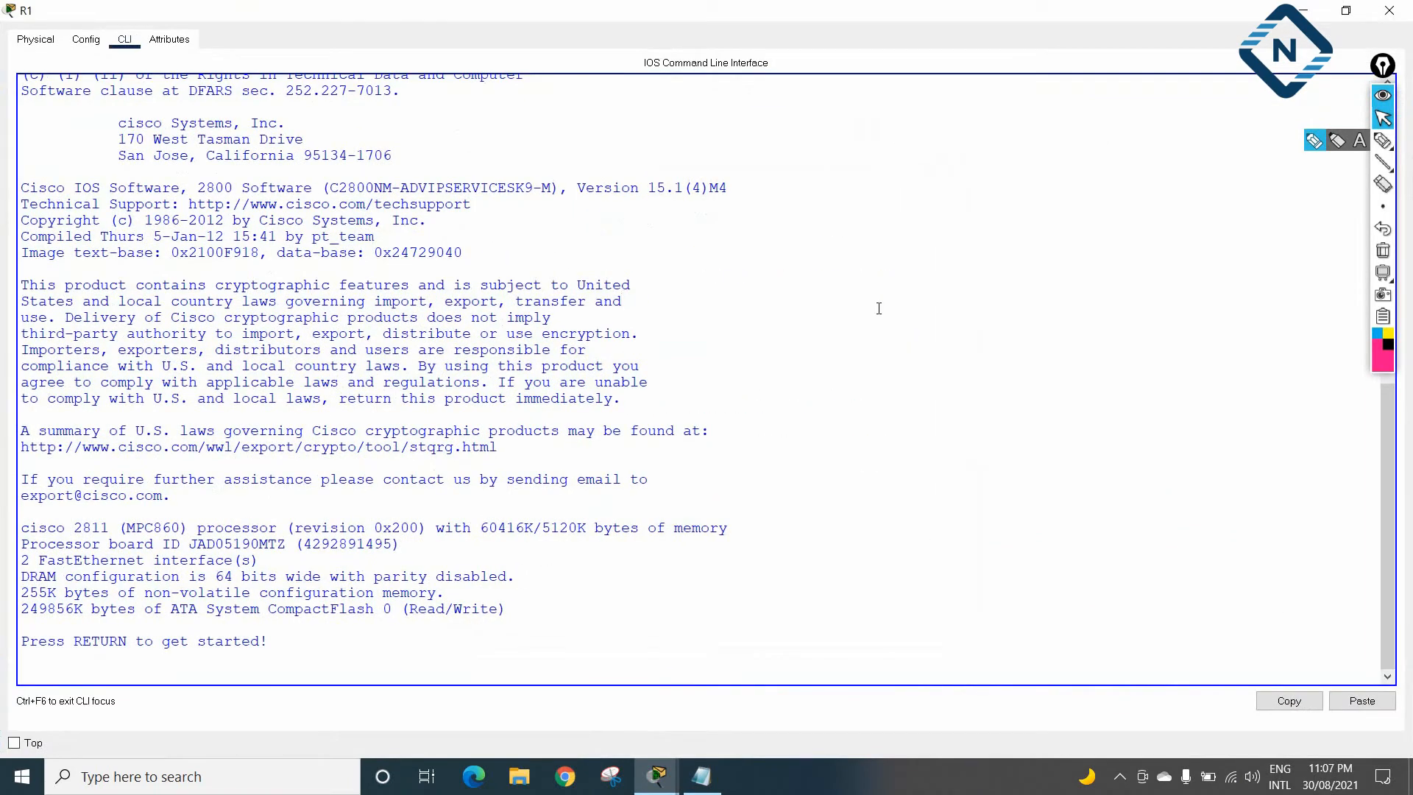
pyautogui.press('Return')
pyautogui.press('Return')
pyautogui.press('Return')
pyautogui.press('Return')
pyautogui.press('Return')
pyautogui.press('Return')
pyautogui.press('Return')
pyautogui.press('Return')
pyautogui.press('Return')
pyautogui.press('Return')
pyautogui.press('Return')
pyautogui.press('Return')
pyautogui.press('Return')
pyautogui.press('Return')
pyautogui.press('Return')
pyautogui.press('Return')
pyautogui.press('Return')
pyautogui.press('Return')
pyautogui.press('Return')
pyautogui.press('Return')
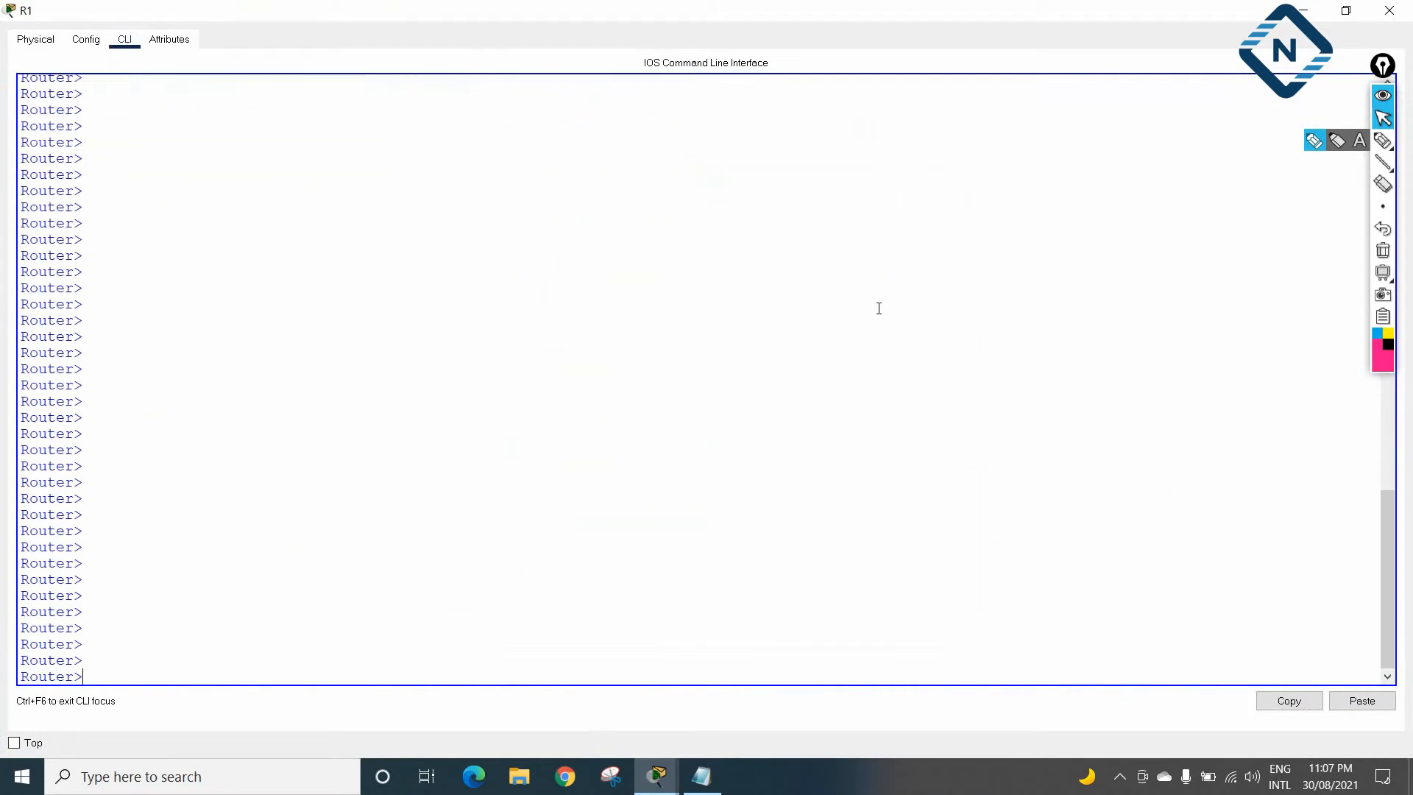
pyautogui.rightClick(880, 309)
pyautogui.click(886, 338)
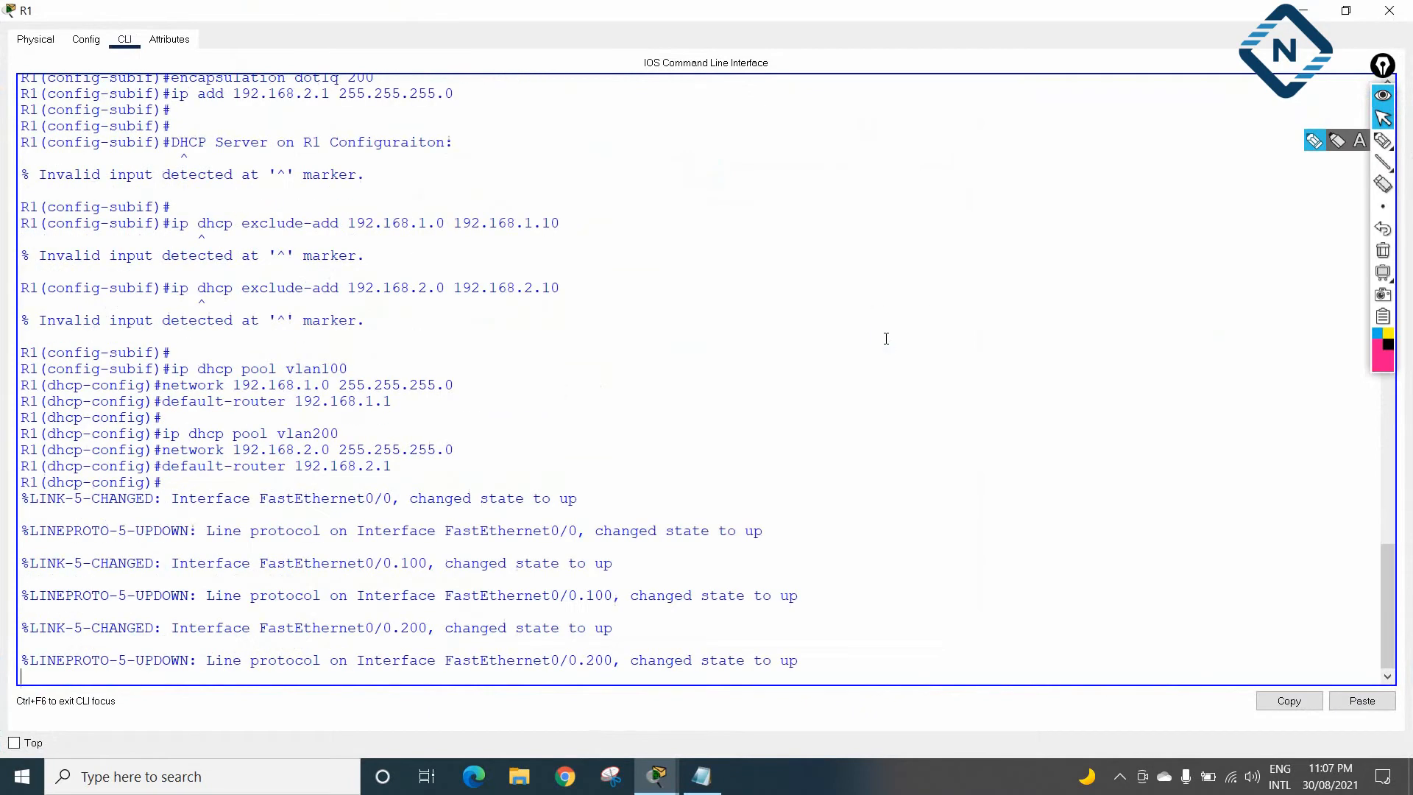
# - Review the pasted commands in R1's CLI, covering the subinterfaces, the DHCP heading, the exclude-add lines and the two DHCP pools
pyautogui.scroll(2, 886, 337)
pyautogui.scroll(1, 891, 363)
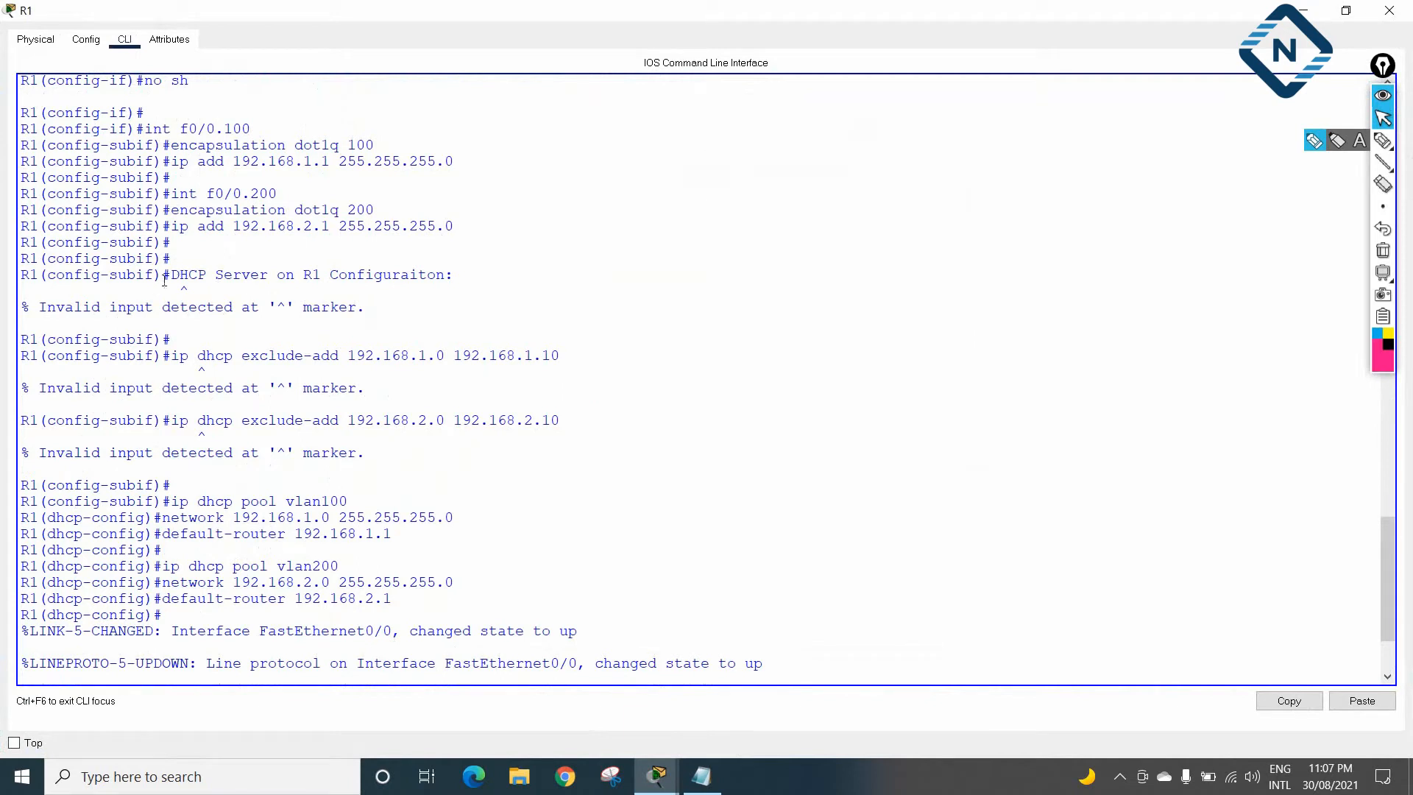
pyautogui.moveTo(165, 277); pyautogui.dragTo(472, 274)
pyautogui.scroll(2, 444, 307)
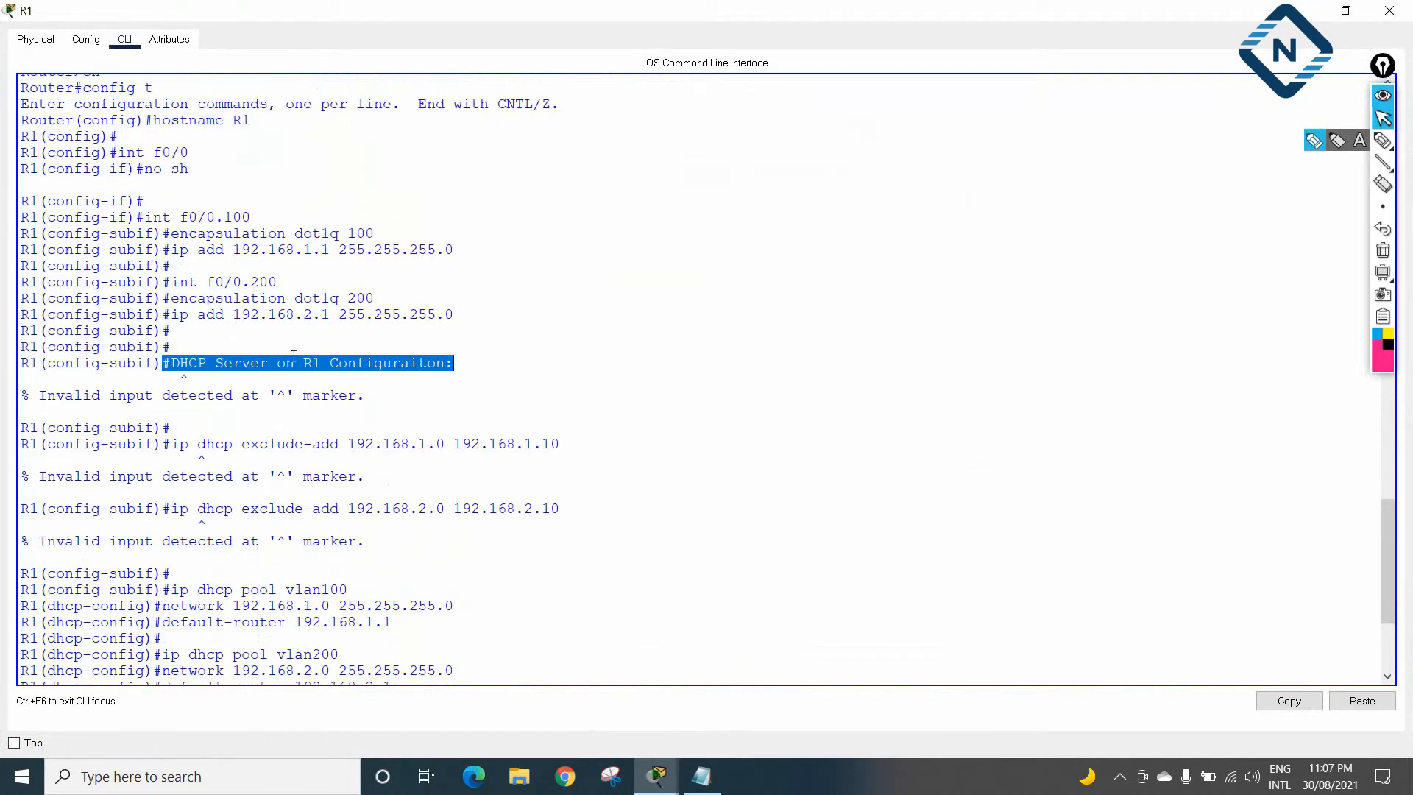
pyautogui.scroll(3, 286, 355)
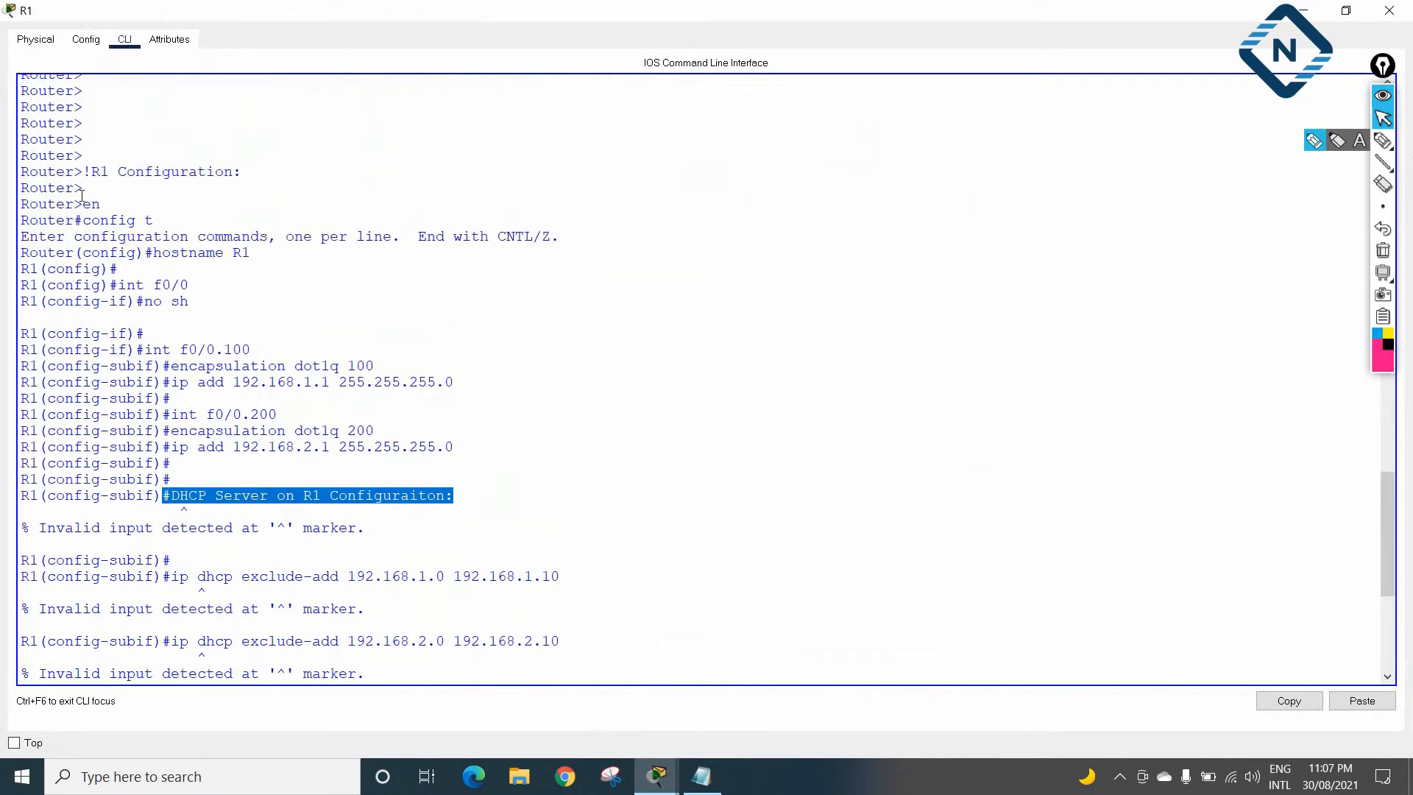
pyautogui.moveTo(84, 199); pyautogui.dragTo(462, 444)
pyautogui.scroll(-3, 415, 435)
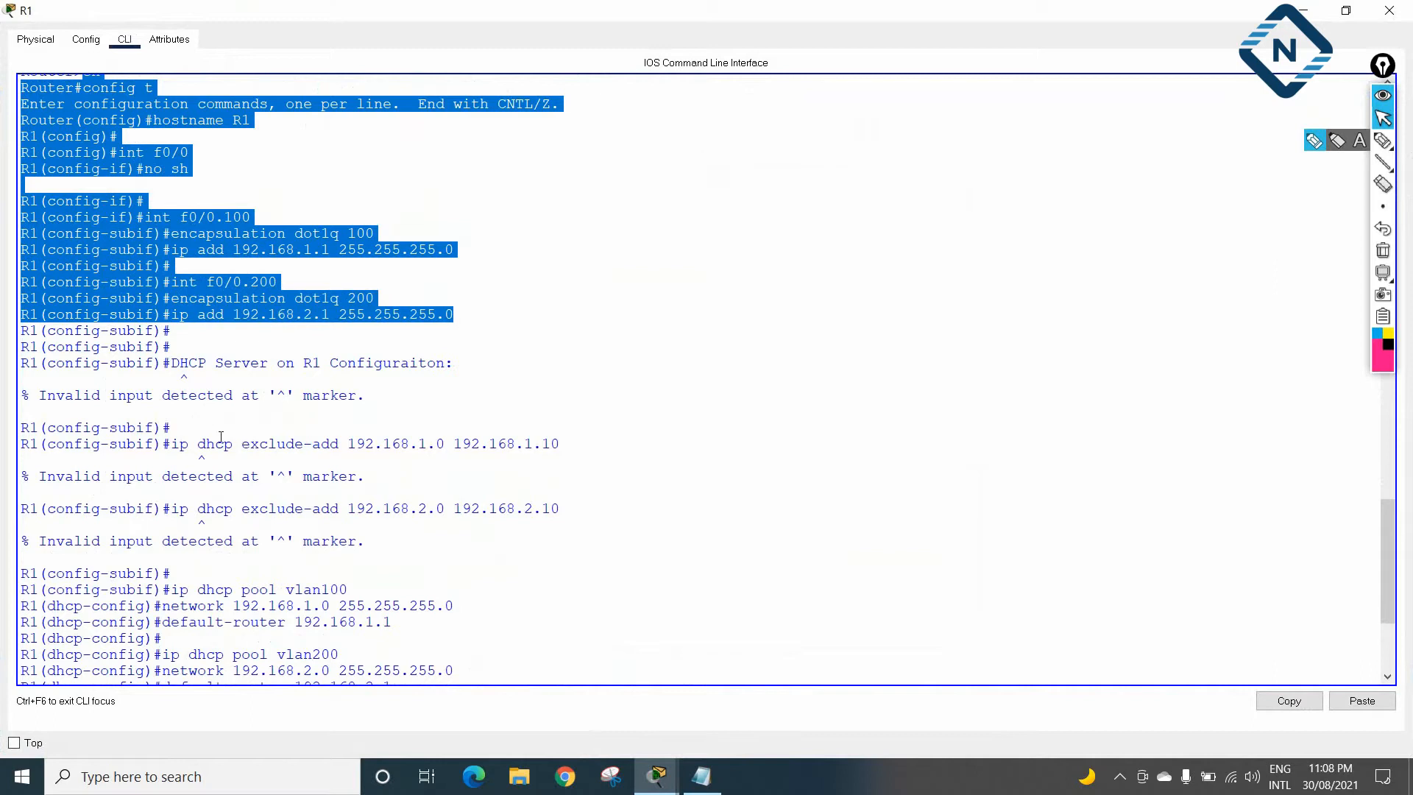
pyautogui.moveTo(179, 362); pyautogui.dragTo(342, 376)
pyautogui.scroll(-1, 344, 377)
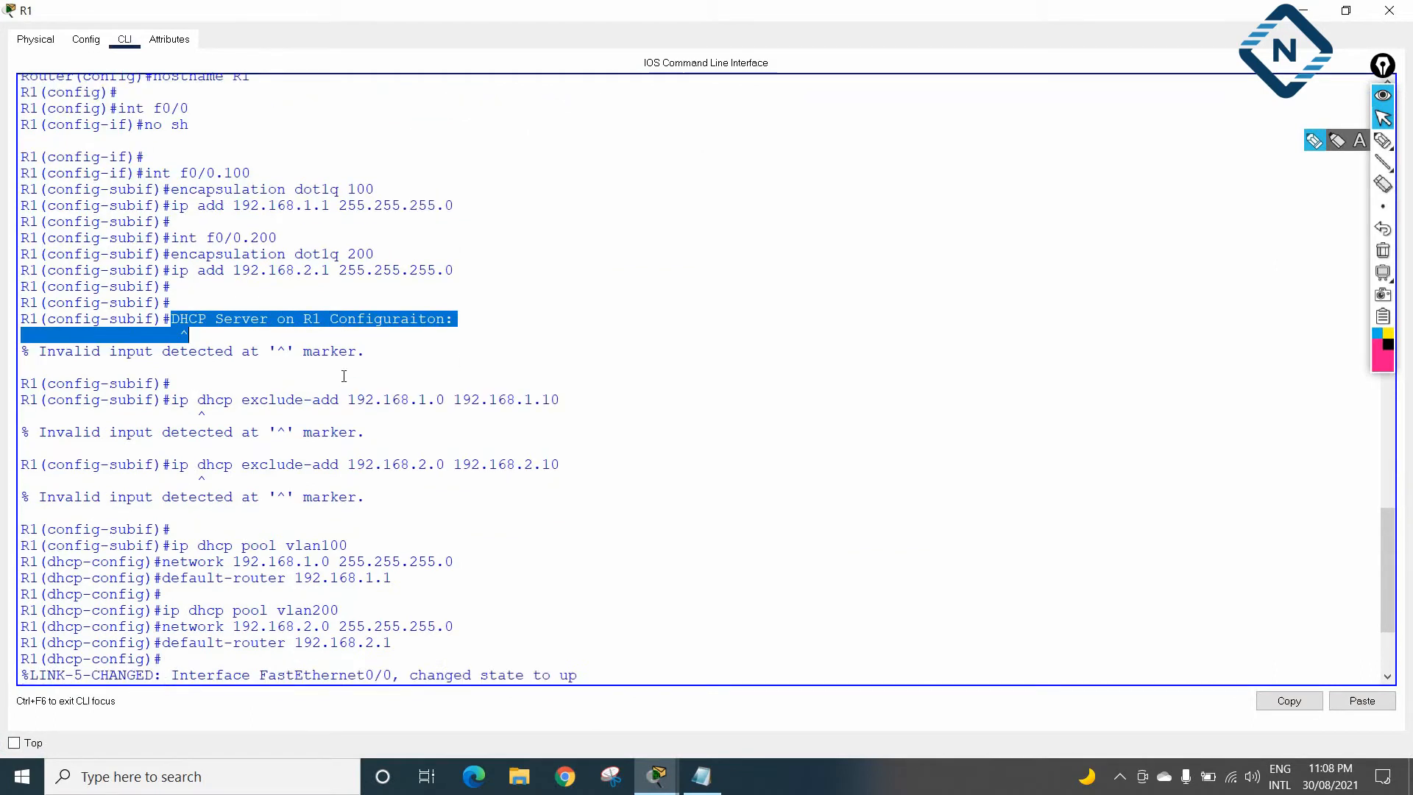
pyautogui.moveTo(171, 402); pyautogui.dragTo(312, 466)
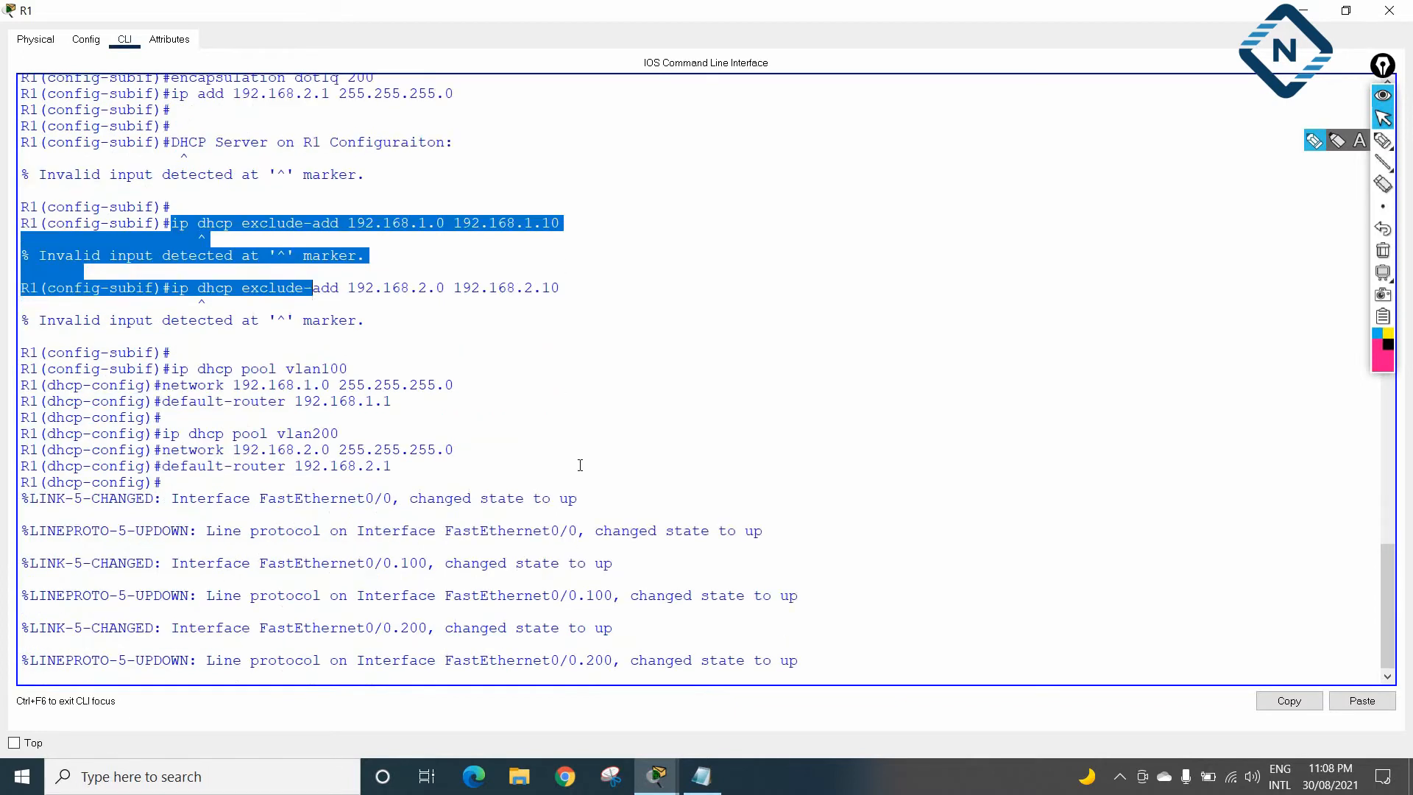
pyautogui.scroll(1, 580, 465)
pyautogui.moveTo(393, 515); pyautogui.dragTo(145, 412)
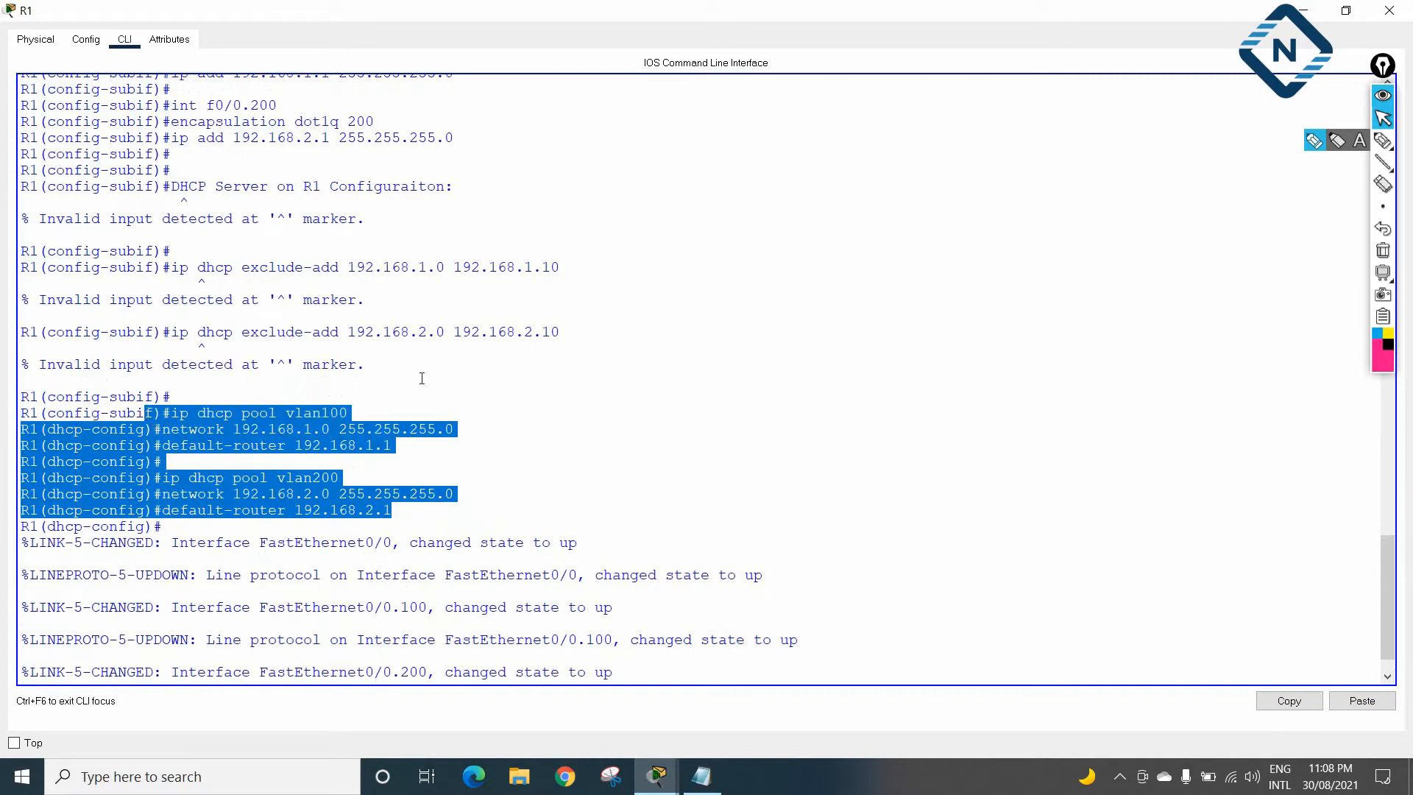
# - In the Notepad script, prefix the DHCP Server heading with ! and add an exit line below it
pyautogui.click(701, 776)
pyautogui.click(903, 551)
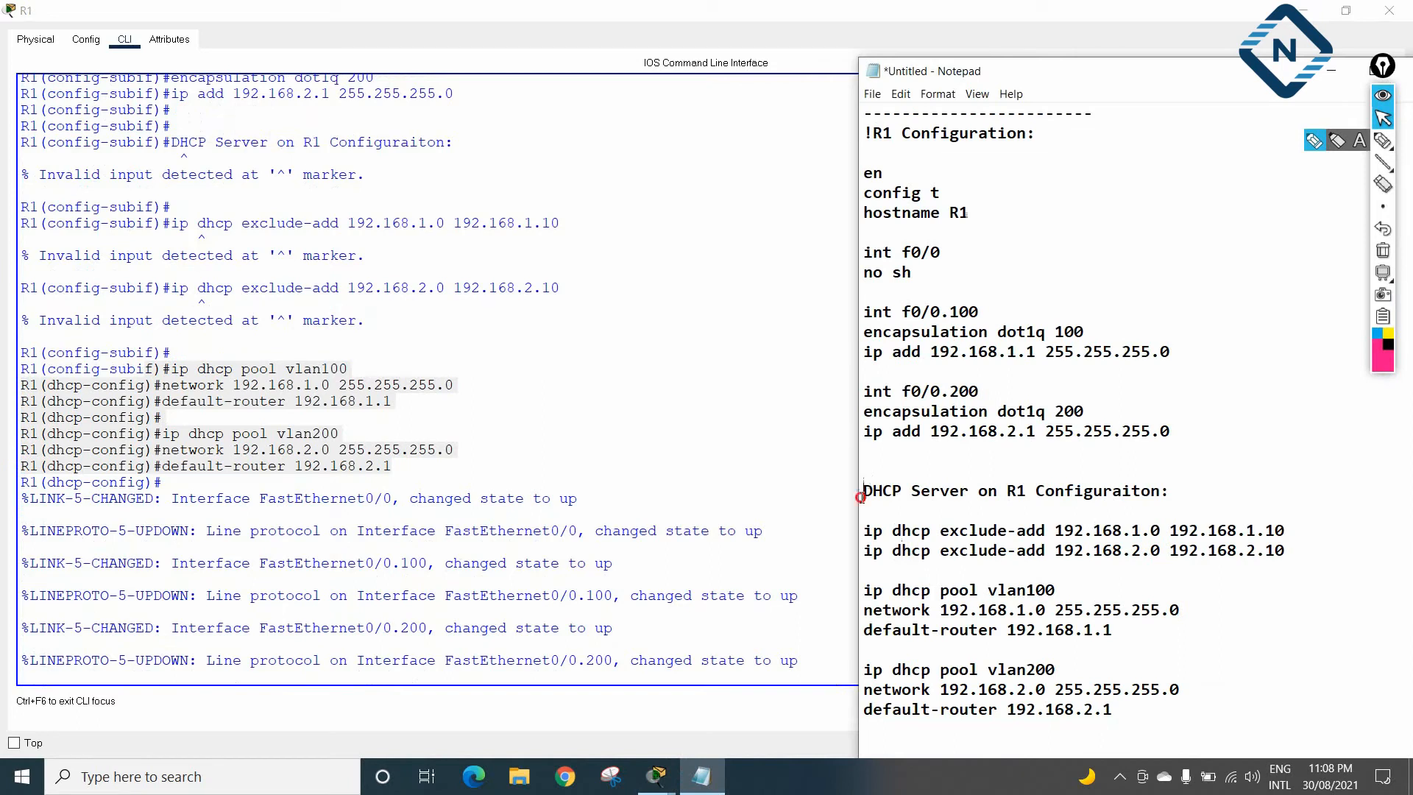
pyautogui.write('!')
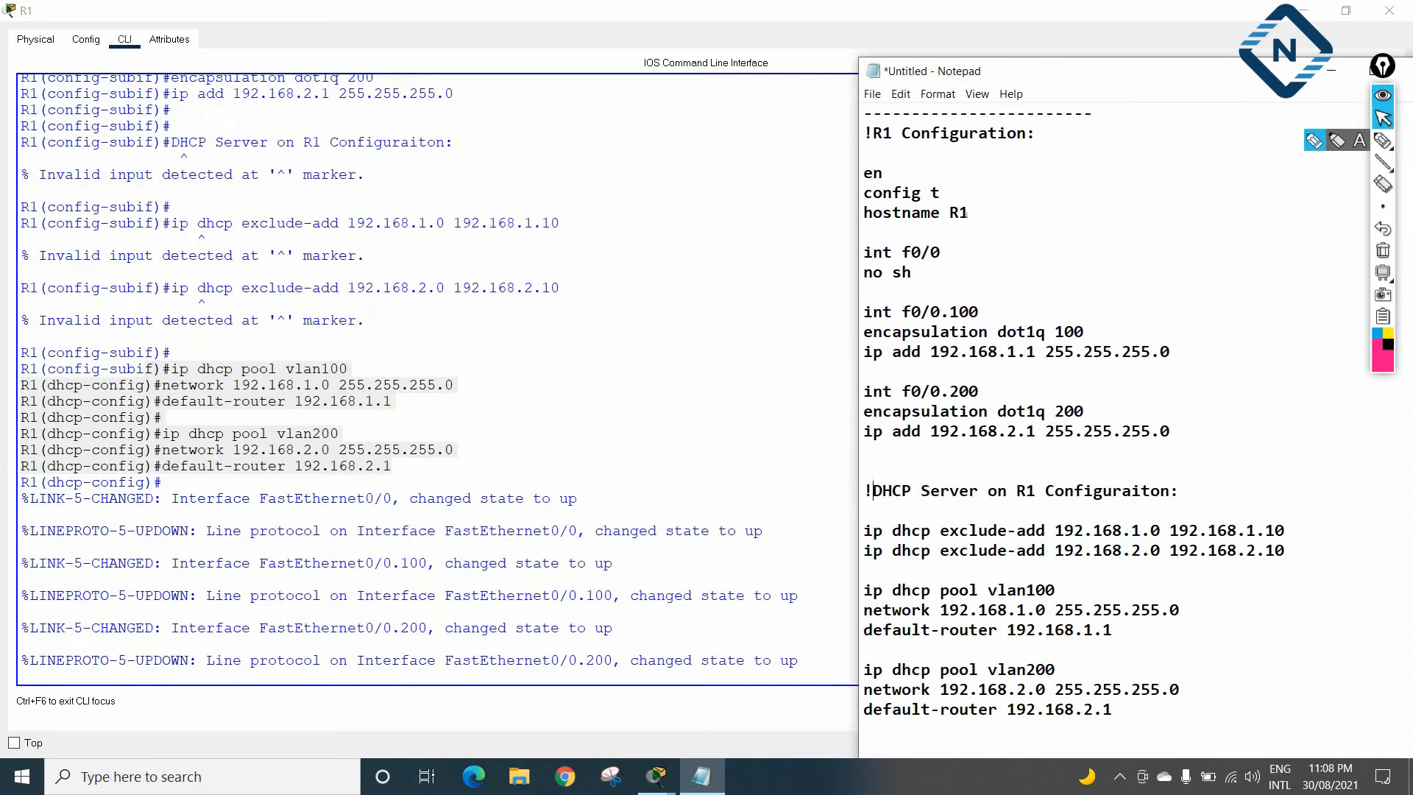
pyautogui.click(1197, 495)
pyautogui.press('Return')
pyautogui.write('exit')
pyautogui.press('Return')
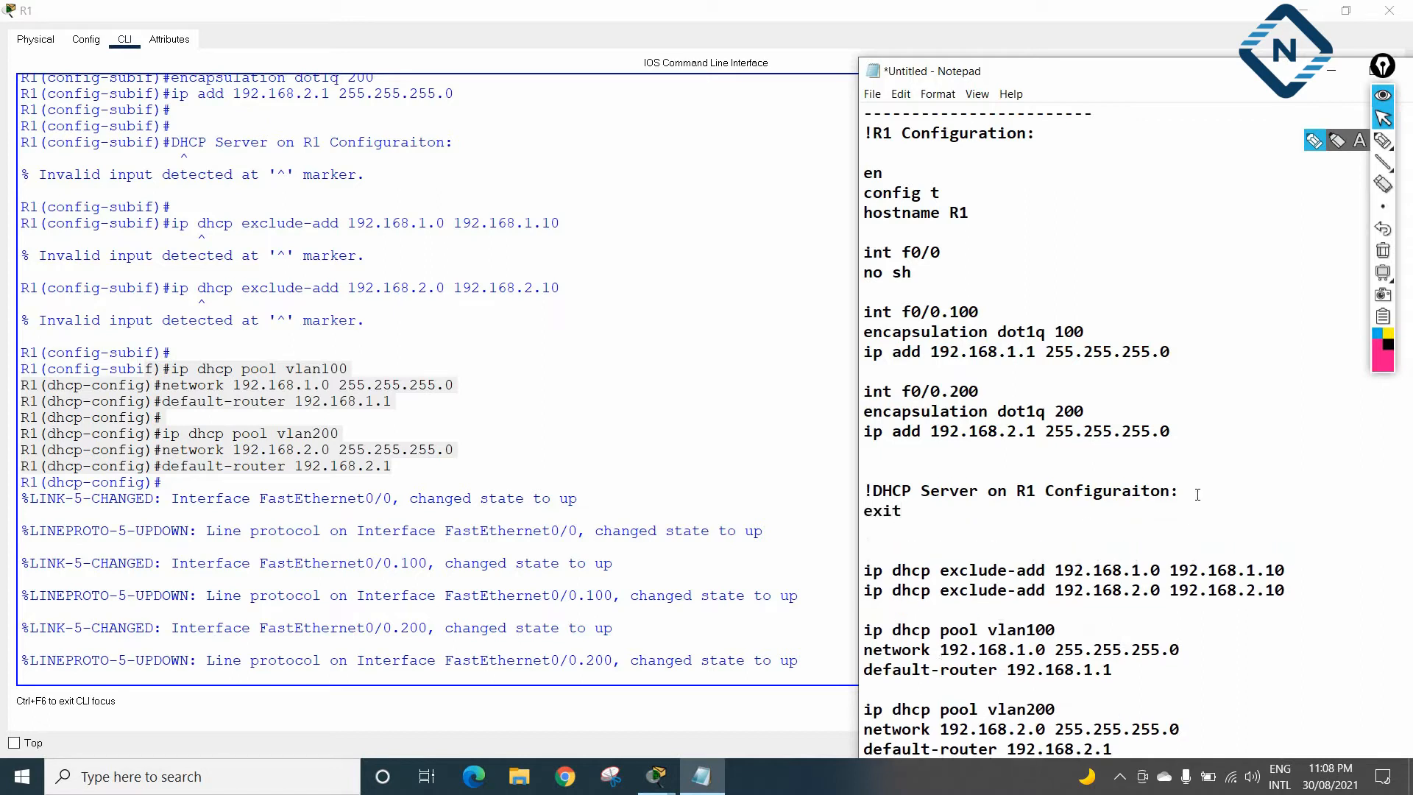
# - Select the script's DHCP heading through exclusion lines, and return R1's CLI from DHCP pool mode to global configuration with exit
pyautogui.scroll(-2, 1204, 441)
pyautogui.moveTo(864, 371); pyautogui.dragTo(1299, 471)
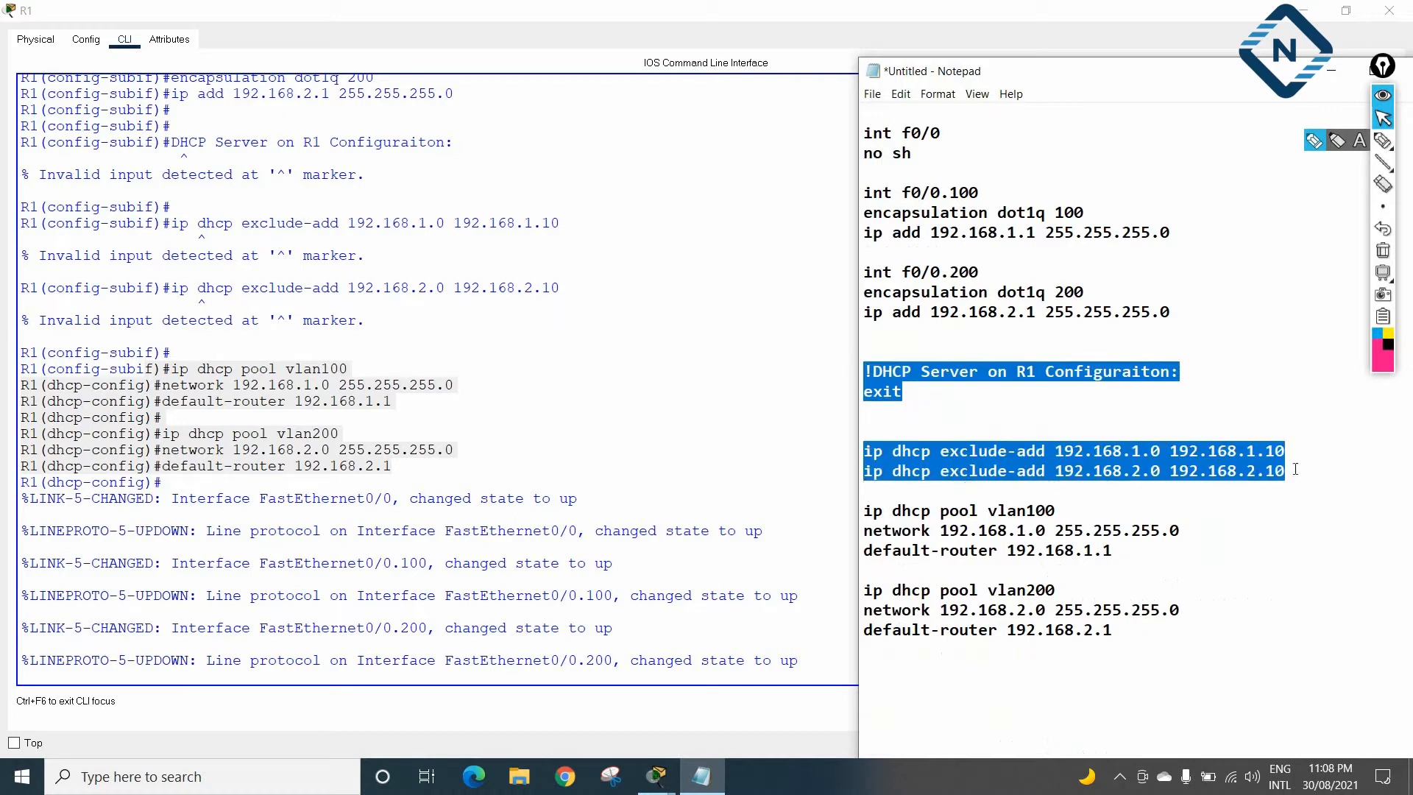
pyautogui.click(780, 403)
pyautogui.press('Return')
pyautogui.press('Return')
pyautogui.press('Return')
pyautogui.press('Return')
pyautogui.press('Return')
pyautogui.press('Return')
pyautogui.press('Return')
pyautogui.press('Return')
pyautogui.press('Return')
pyautogui.press('Return')
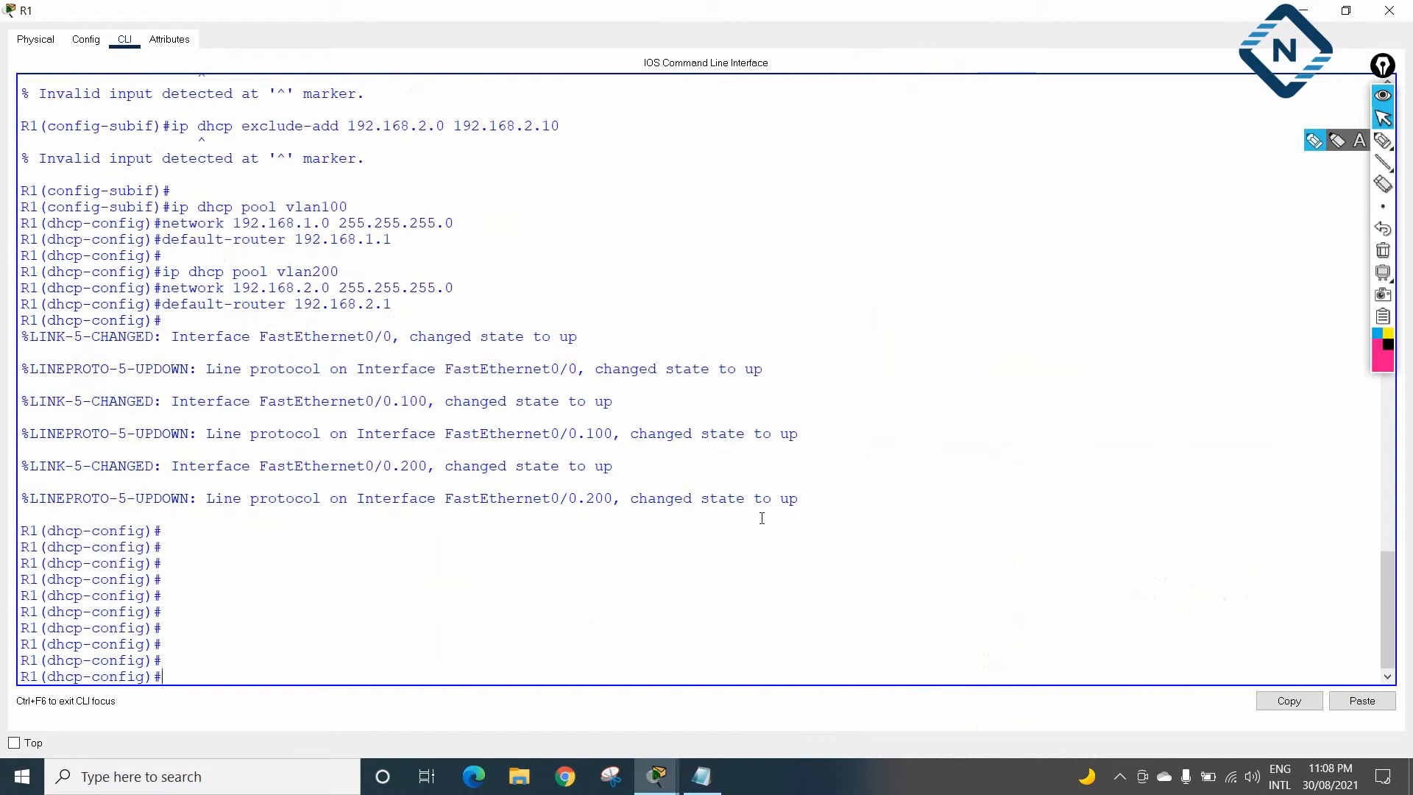
pyautogui.write('exit')
pyautogui.press('Return')
pyautogui.press('Return')
pyautogui.press('Return')
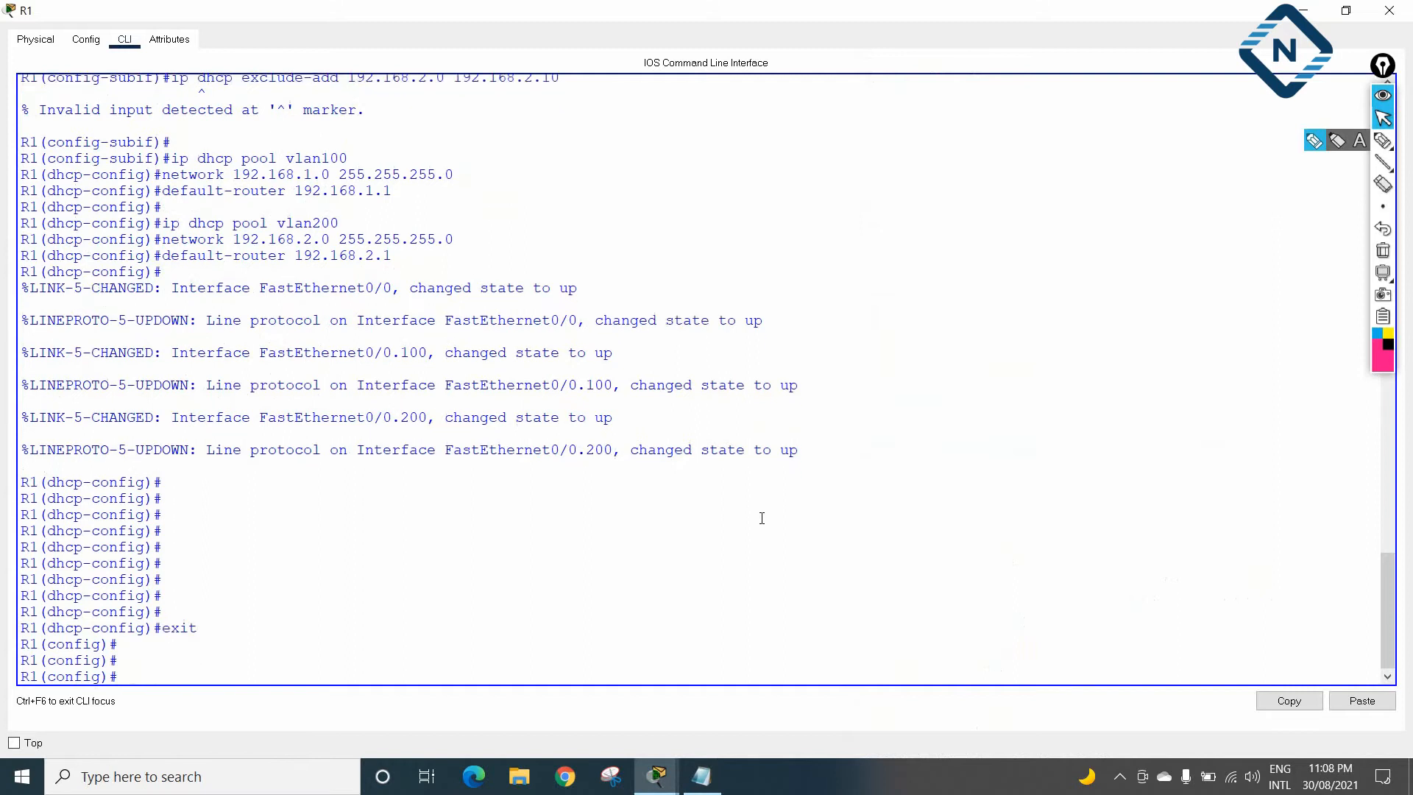
pyautogui.rightClick(762, 518)
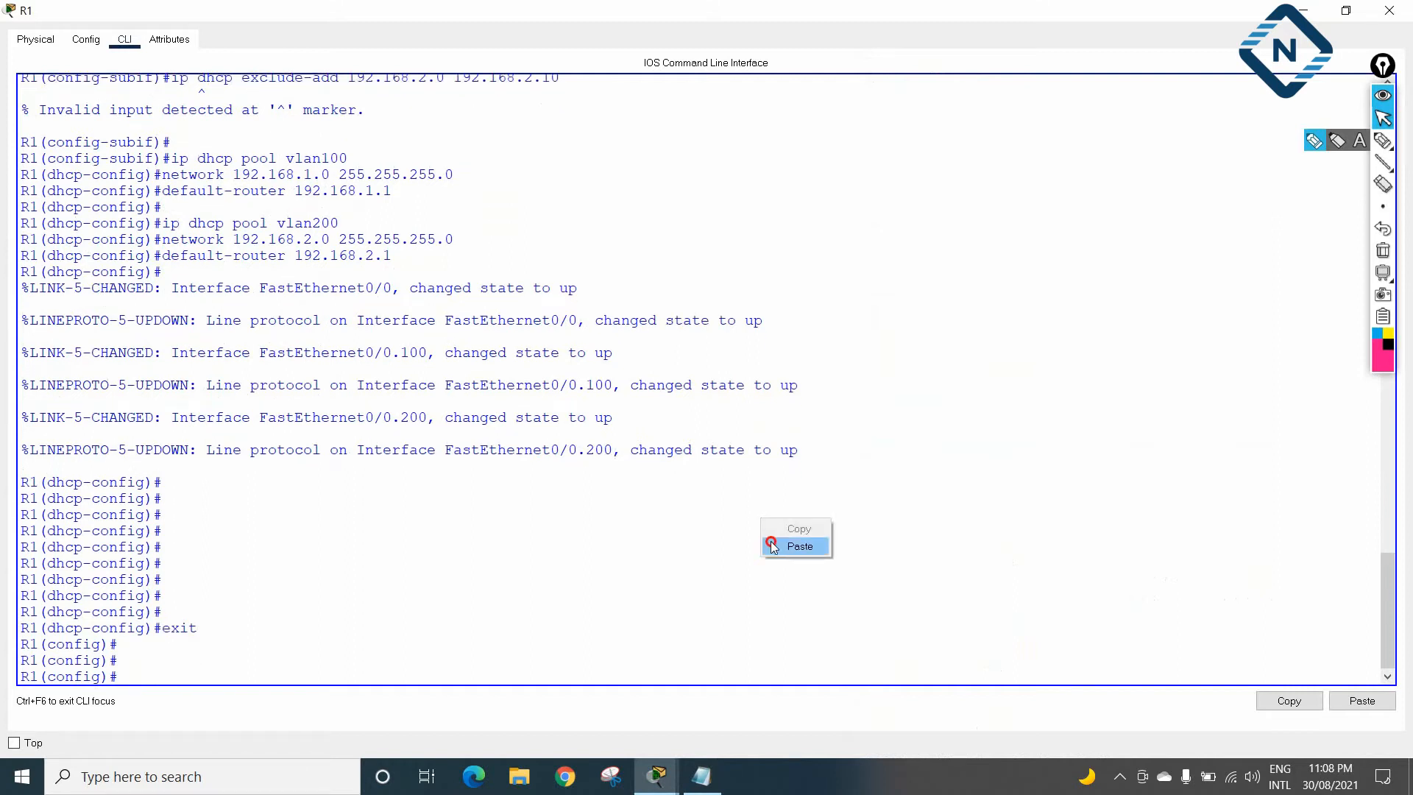
pyautogui.click(772, 546)
# - Delete the exit line below the DHCP heading in the Notepad script
pyautogui.click(701, 776)
pyautogui.click(939, 510)
pyautogui.moveTo(912, 396); pyautogui.dragTo(864, 392)
pyautogui.press('BackSpace')
# - Copy the DHCP heading with the two exclude-add lines and try to apply them in R1's CLI
pyautogui.moveTo(1288, 471); pyautogui.dragTo(835, 364)
pyautogui.hotkey('ctrl', 'c')
pyautogui.click(636, 433)
pyautogui.rightClick(332, 588)
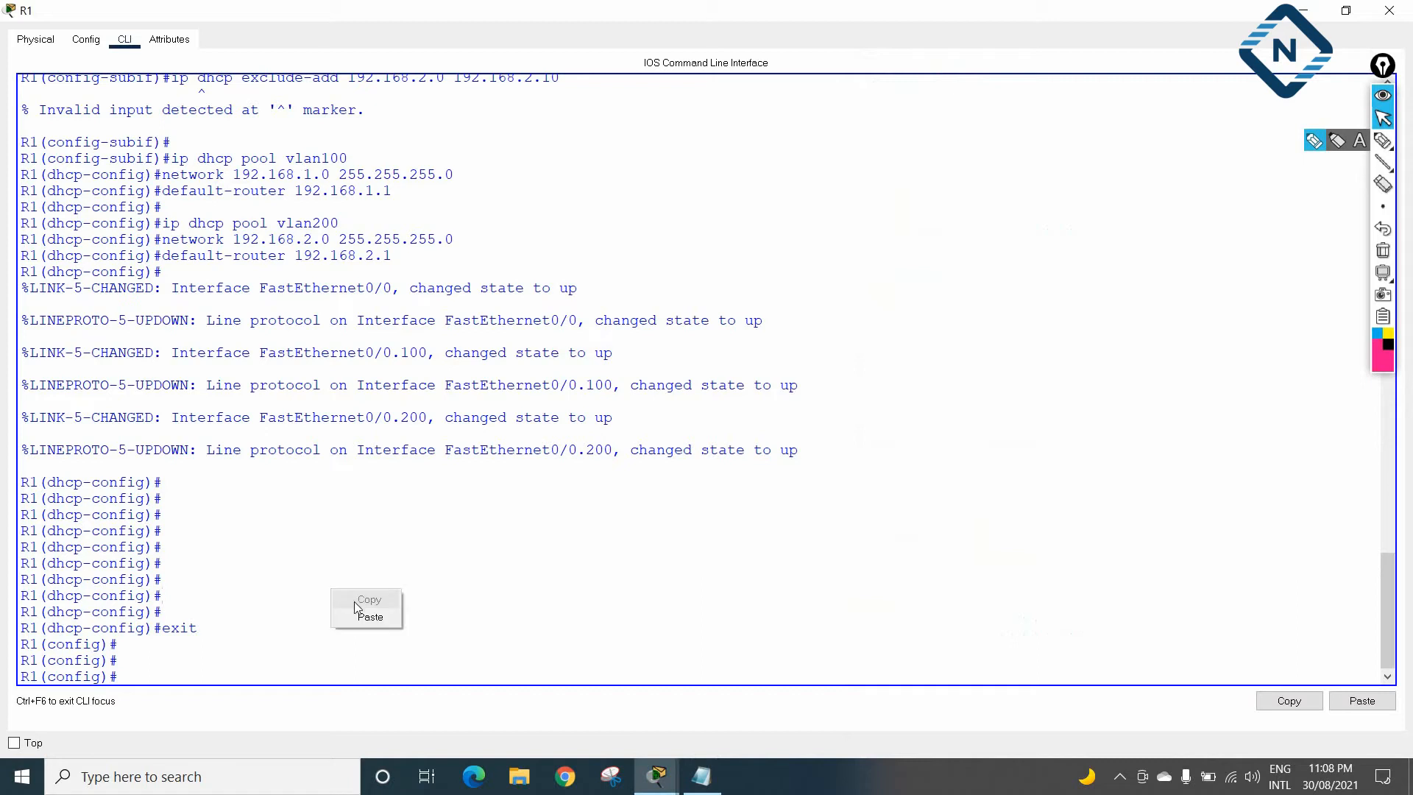
pyautogui.click(364, 618)
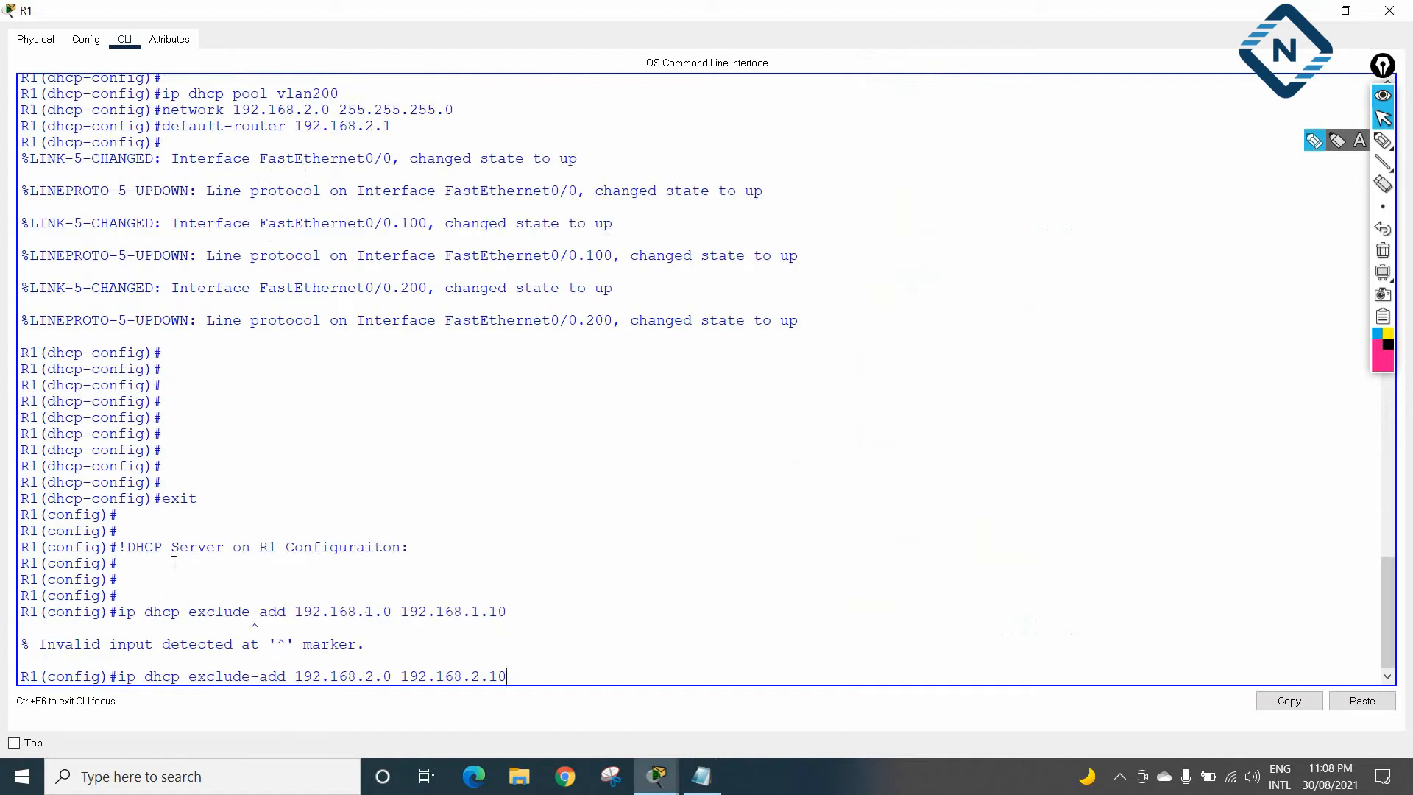
pyautogui.moveTo(110, 548); pyautogui.dragTo(347, 549)
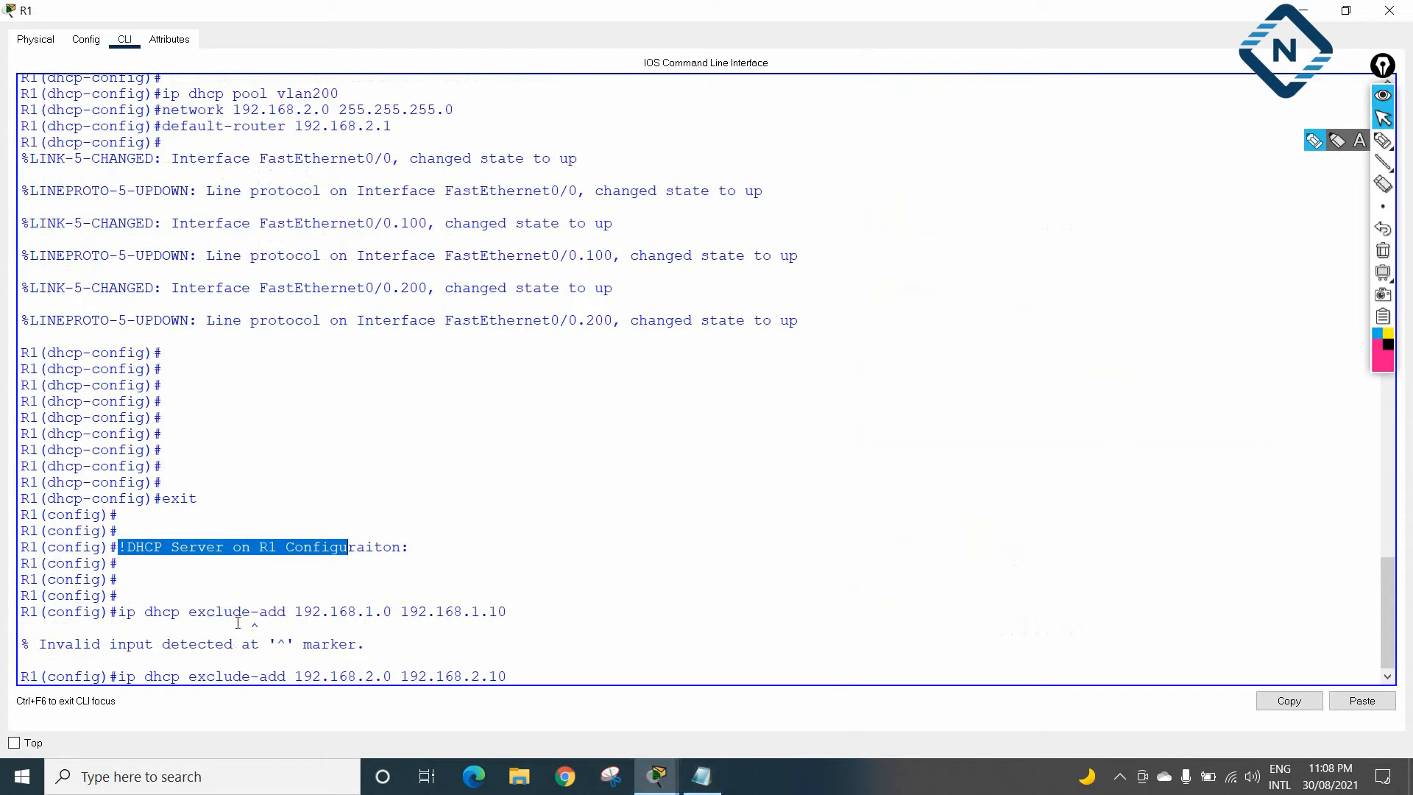
# - Correct exclude-add to excluded-add in both DHCP exclusion lines of the Notepad script
pyautogui.click(701, 776)
pyautogui.click(1017, 530)
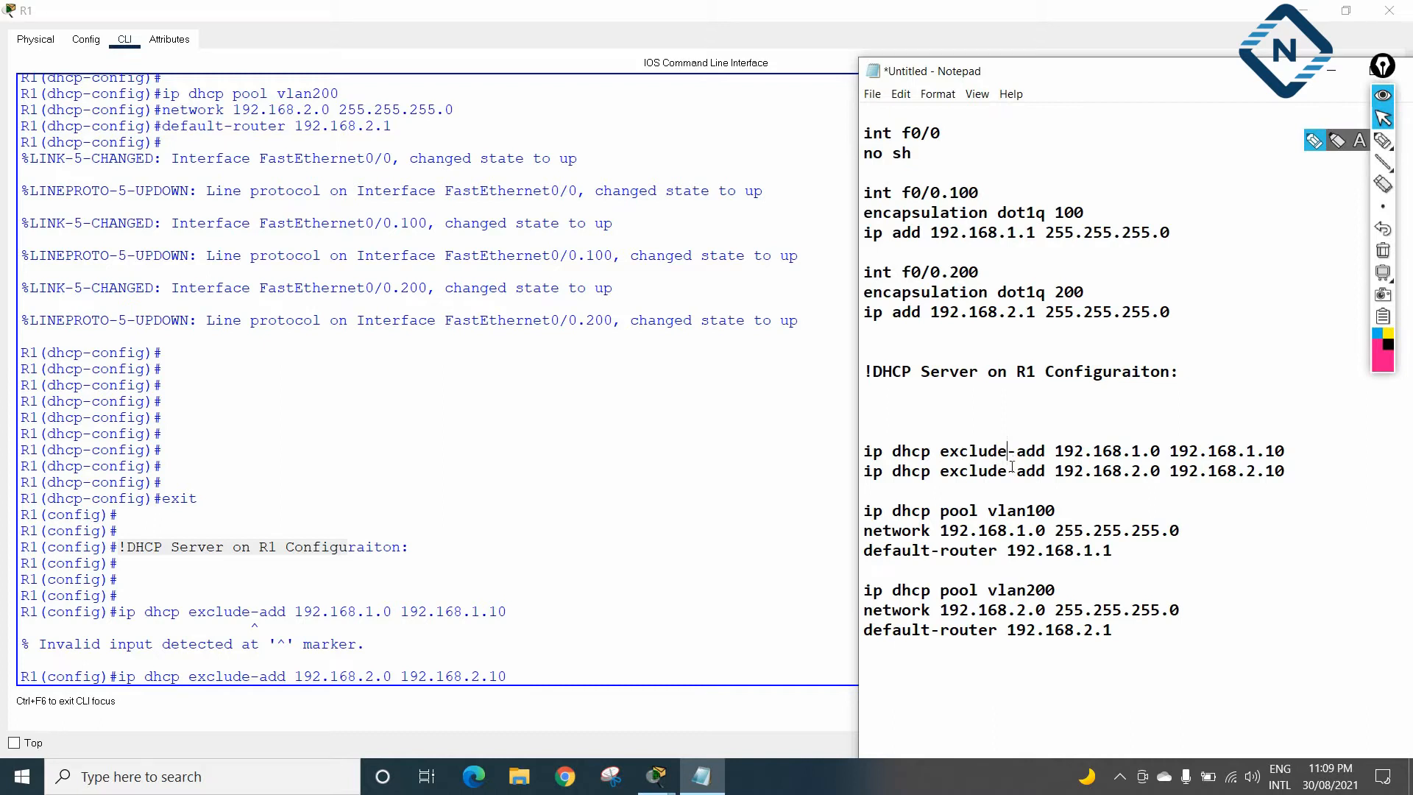
pyautogui.write('d')
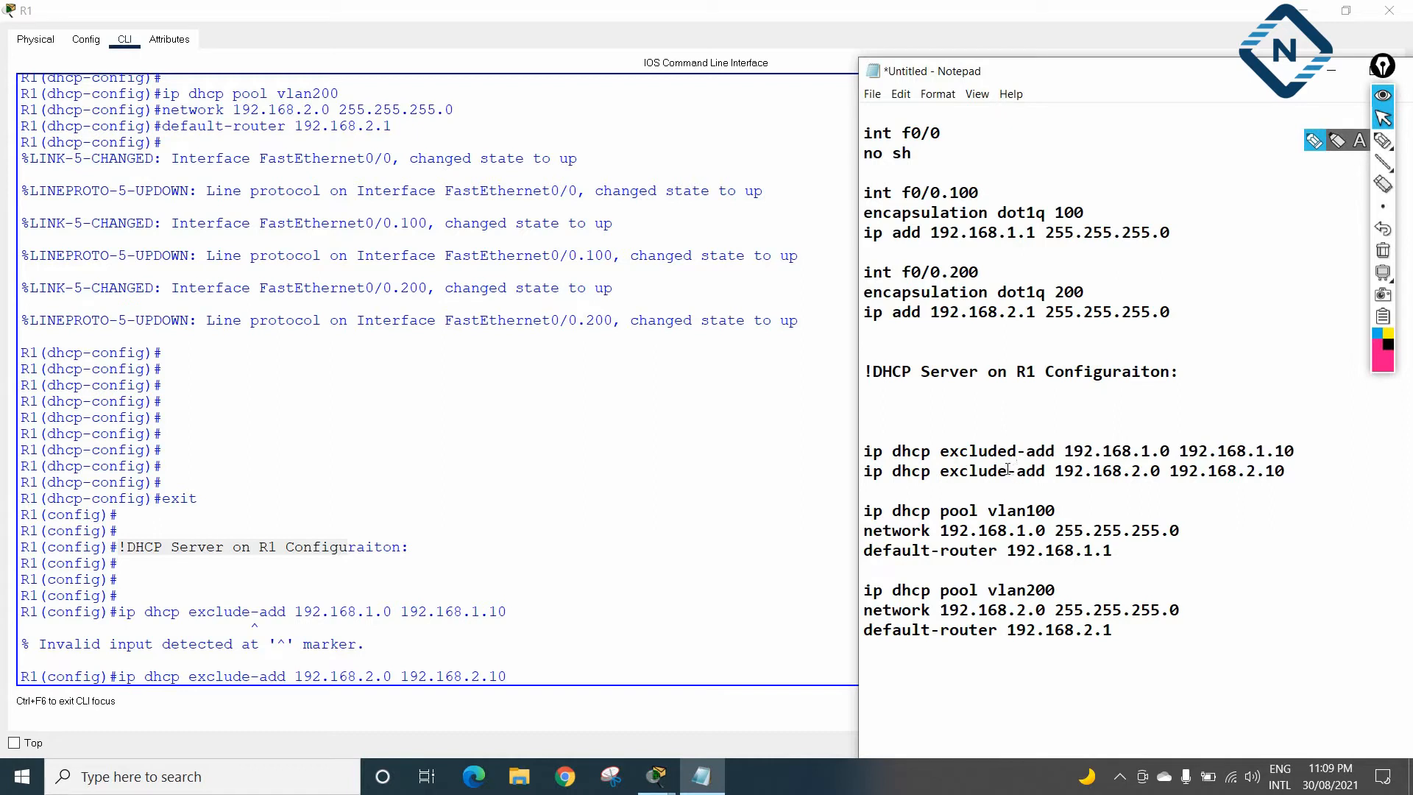
pyautogui.write('d')
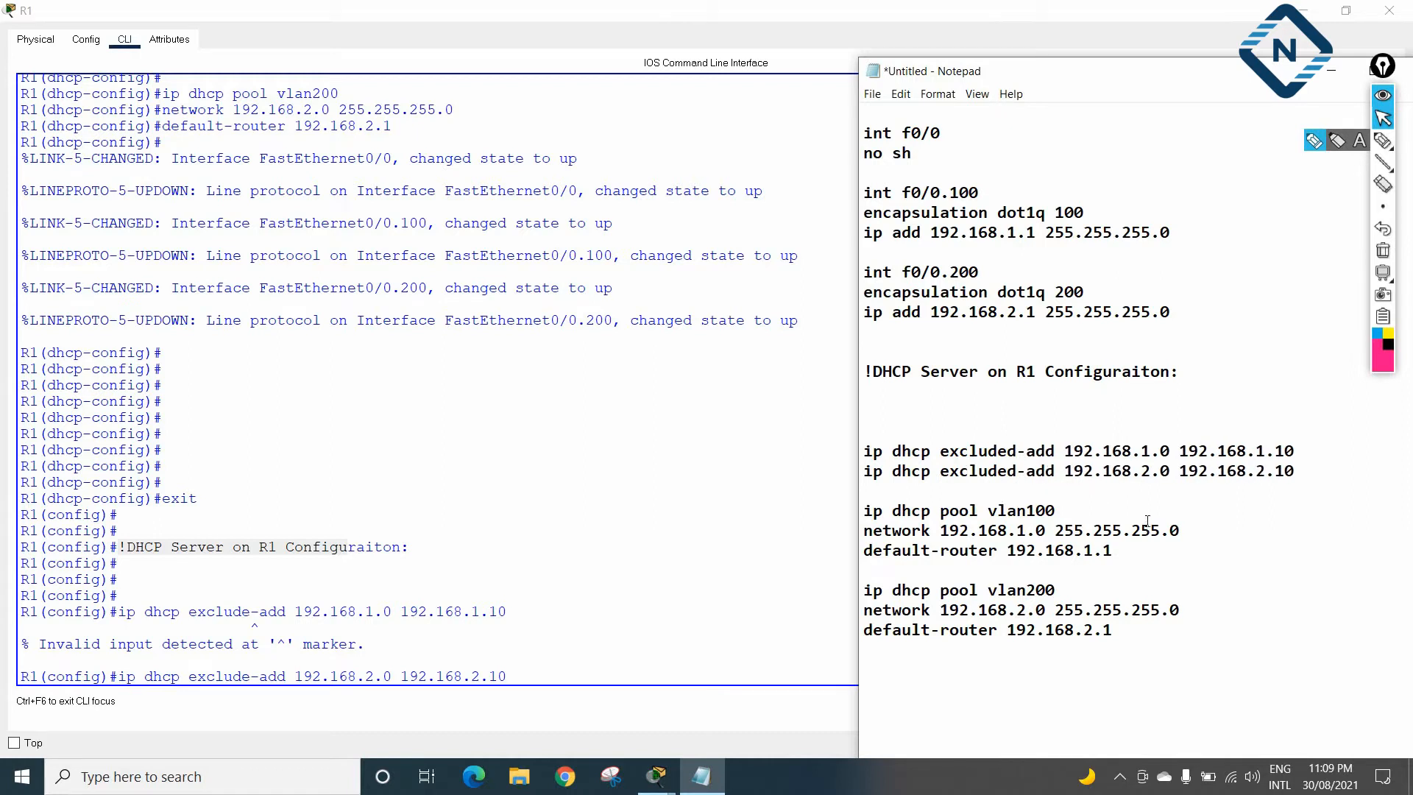
# - Copy the DHCP heading and the two excluded-add lines and paste them into R1's CLI in global configuration mode
pyautogui.moveTo(1307, 472); pyautogui.dragTo(865, 358)
pyautogui.hotkey('ctrl', 'c')
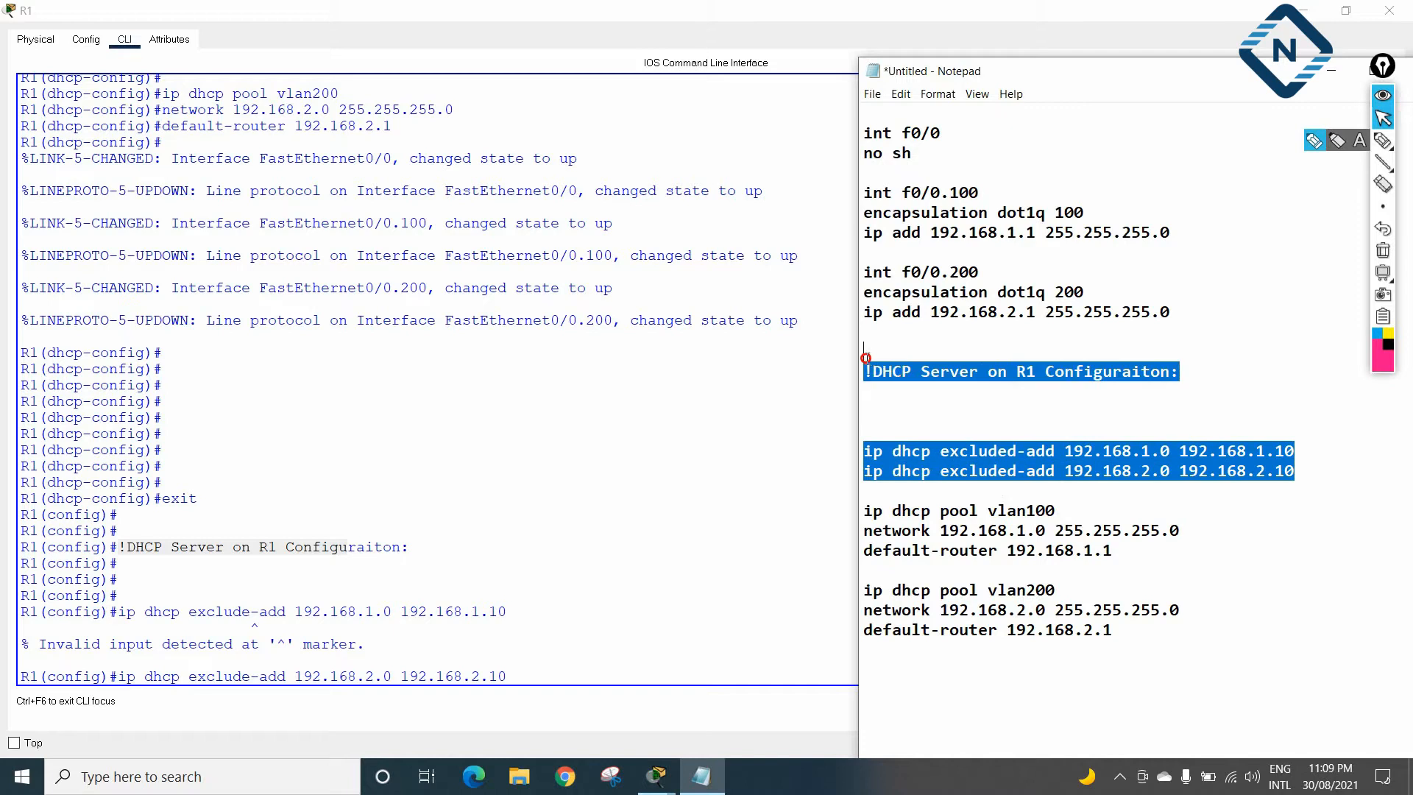
pyautogui.click(502, 423)
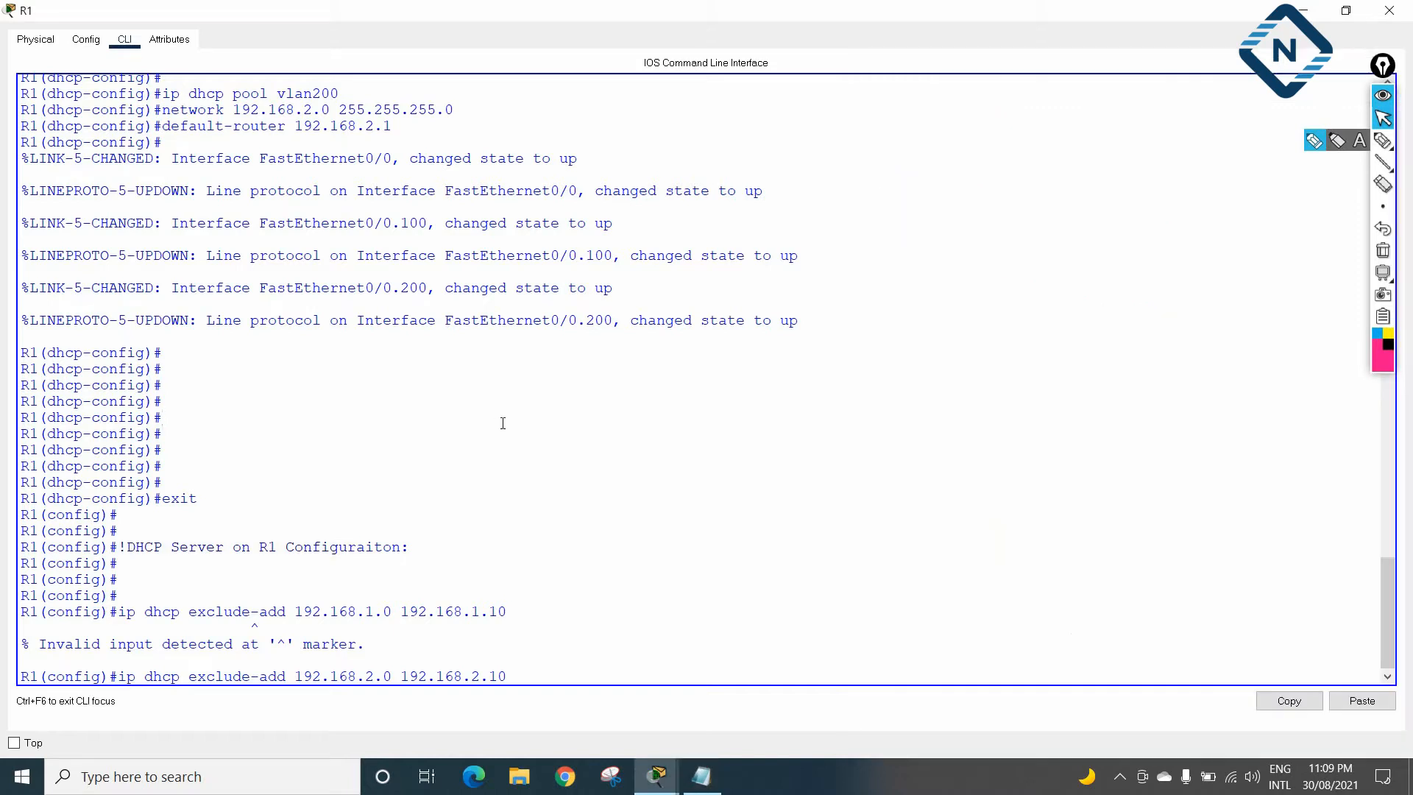
pyautogui.press('Return')
pyautogui.press('Return')
pyautogui.press('Return')
pyautogui.press('Return')
pyautogui.press('Return')
pyautogui.press('Return')
pyautogui.press('Return')
pyautogui.press('Return')
pyautogui.press('Return')
pyautogui.press('Return')
pyautogui.press('Return')
pyautogui.press('Return')
pyautogui.press('Return')
pyautogui.press('Return')
pyautogui.press('Return')
pyautogui.press('Return')
pyautogui.press('Return')
pyautogui.press('Return')
pyautogui.press('Return')
pyautogui.press('Return')
pyautogui.rightClick(388, 626)
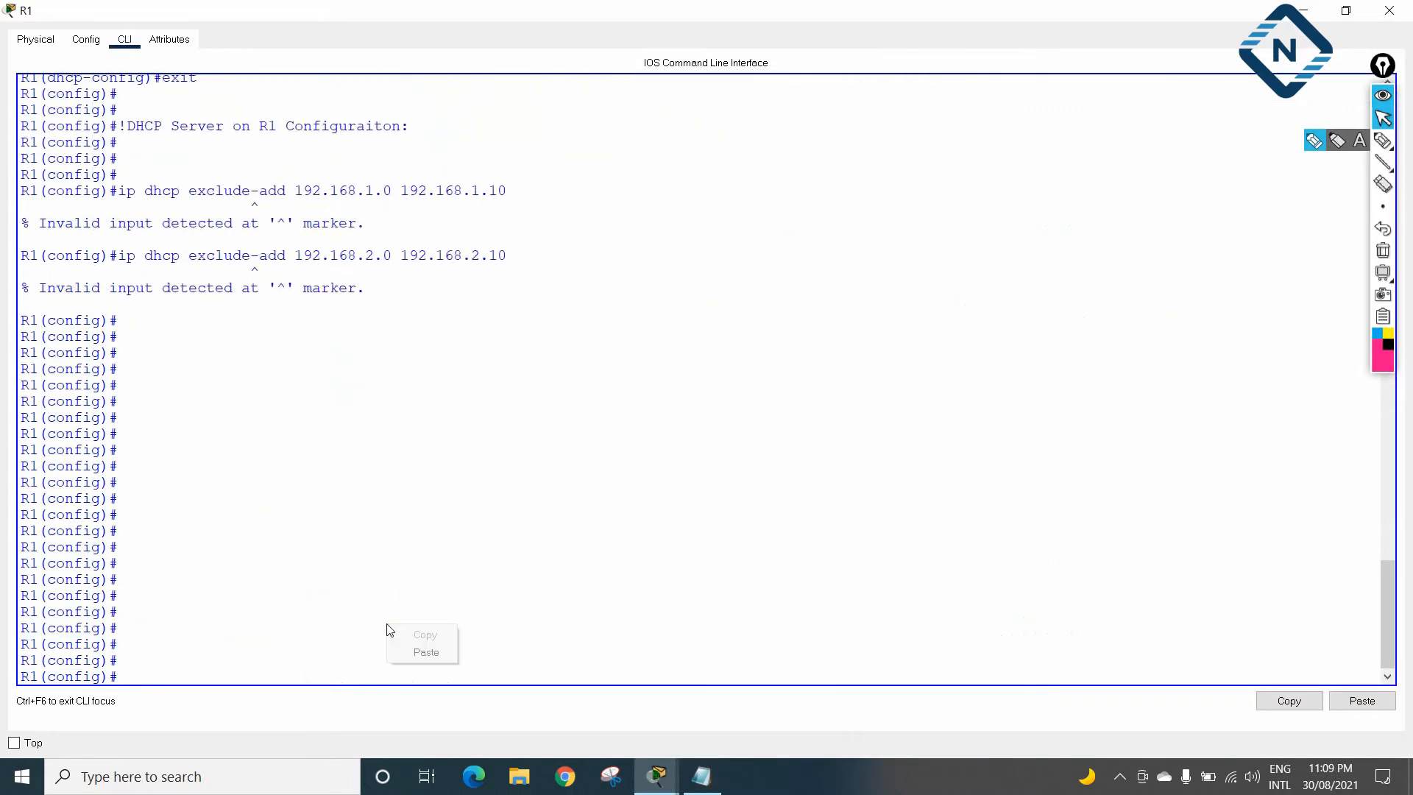
pyautogui.click(420, 652)
pyautogui.press('Return')
pyautogui.press('Return')
pyautogui.press('Return')
pyautogui.press('Return')
pyautogui.press('Return')
pyautogui.press('Return')
pyautogui.press('Return')
pyautogui.press('Return')
pyautogui.press('Return')
pyautogui.press('Return')
pyautogui.press('Return')
pyautogui.press('Return')
pyautogui.press('Return')
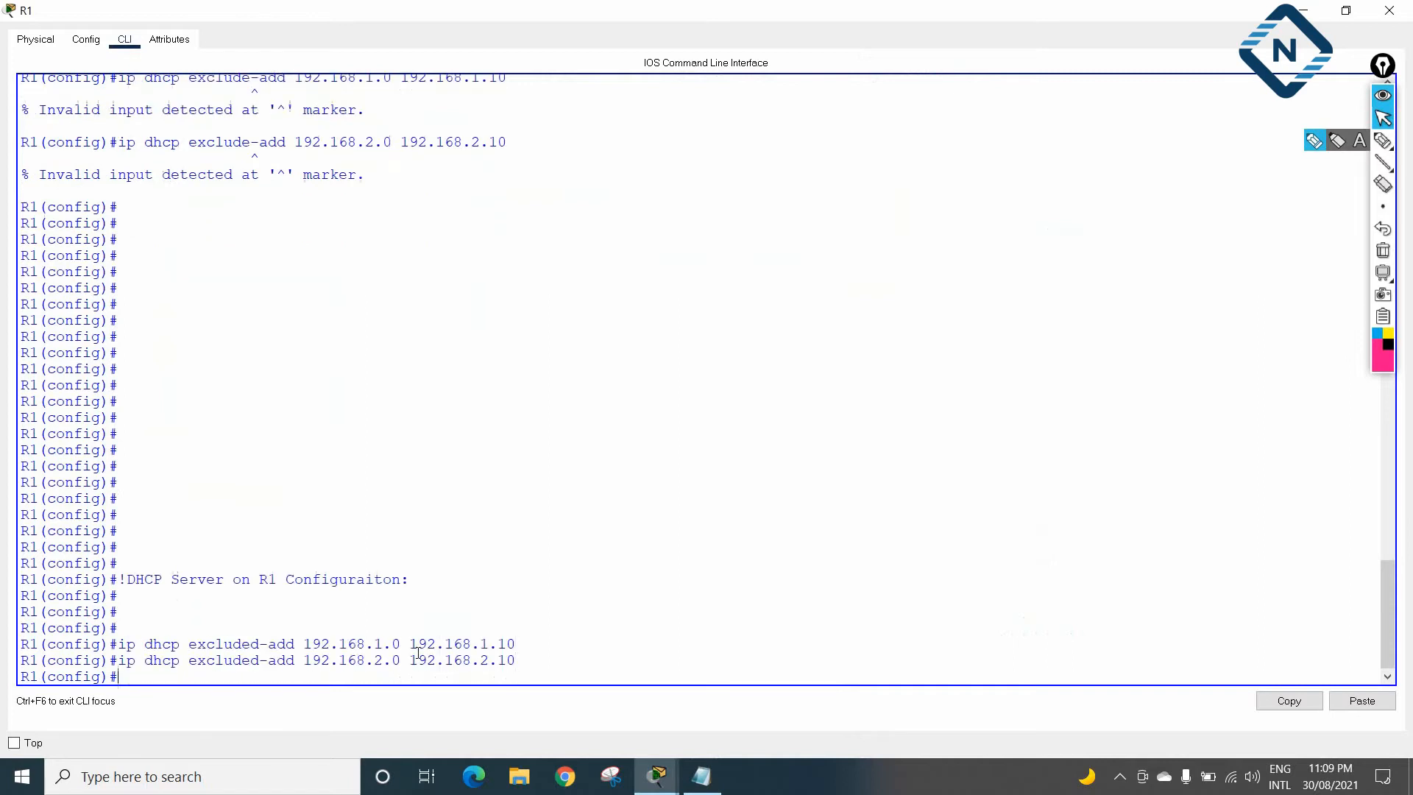
# - Leave configuration mode to save R1's configuration with wr, and display the running configuration with sh run
pyautogui.hotkey('ctrl', 'z')
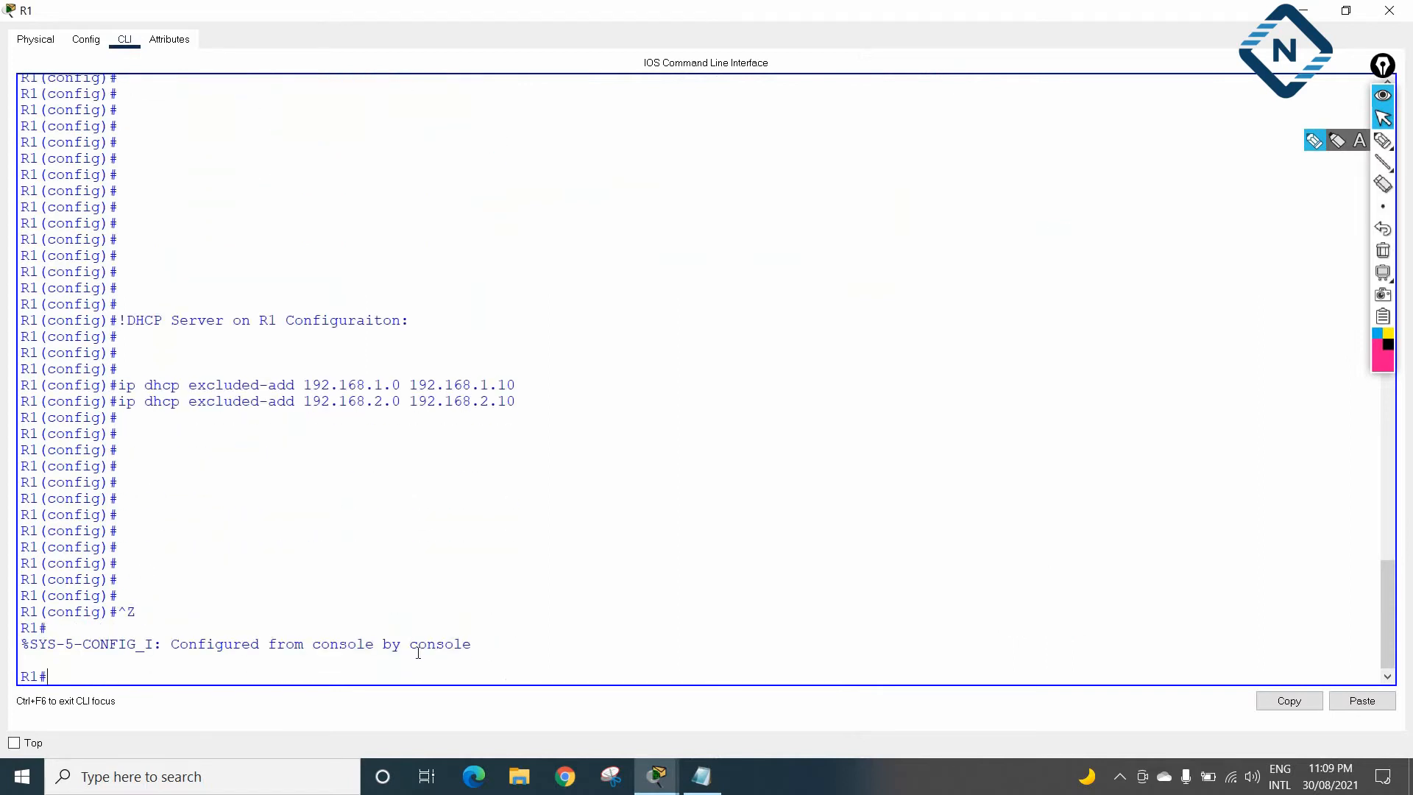
pyautogui.press('Return')
pyautogui.press('Return')
pyautogui.press('Return')
pyautogui.write('w')
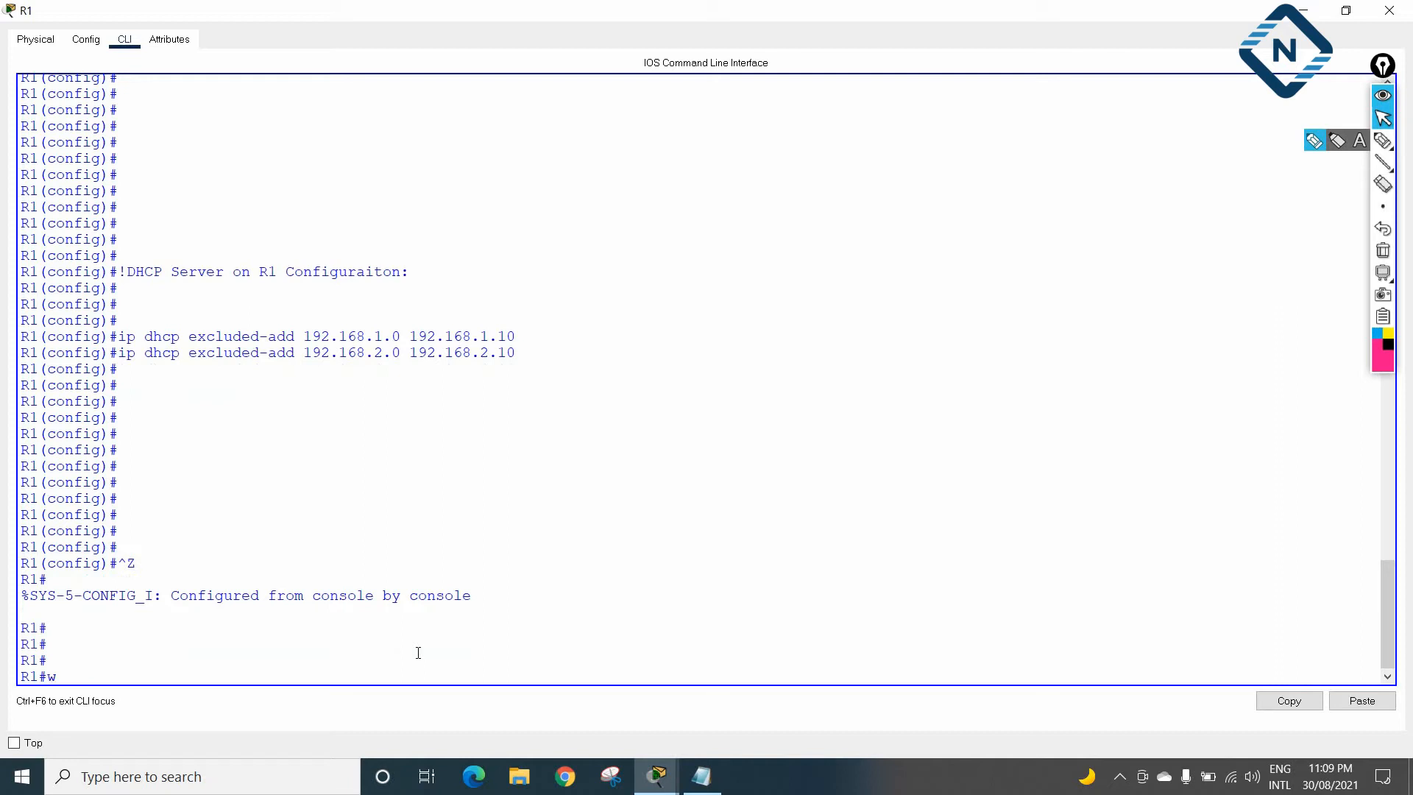
pyautogui.write('r')
pyautogui.press('Return')
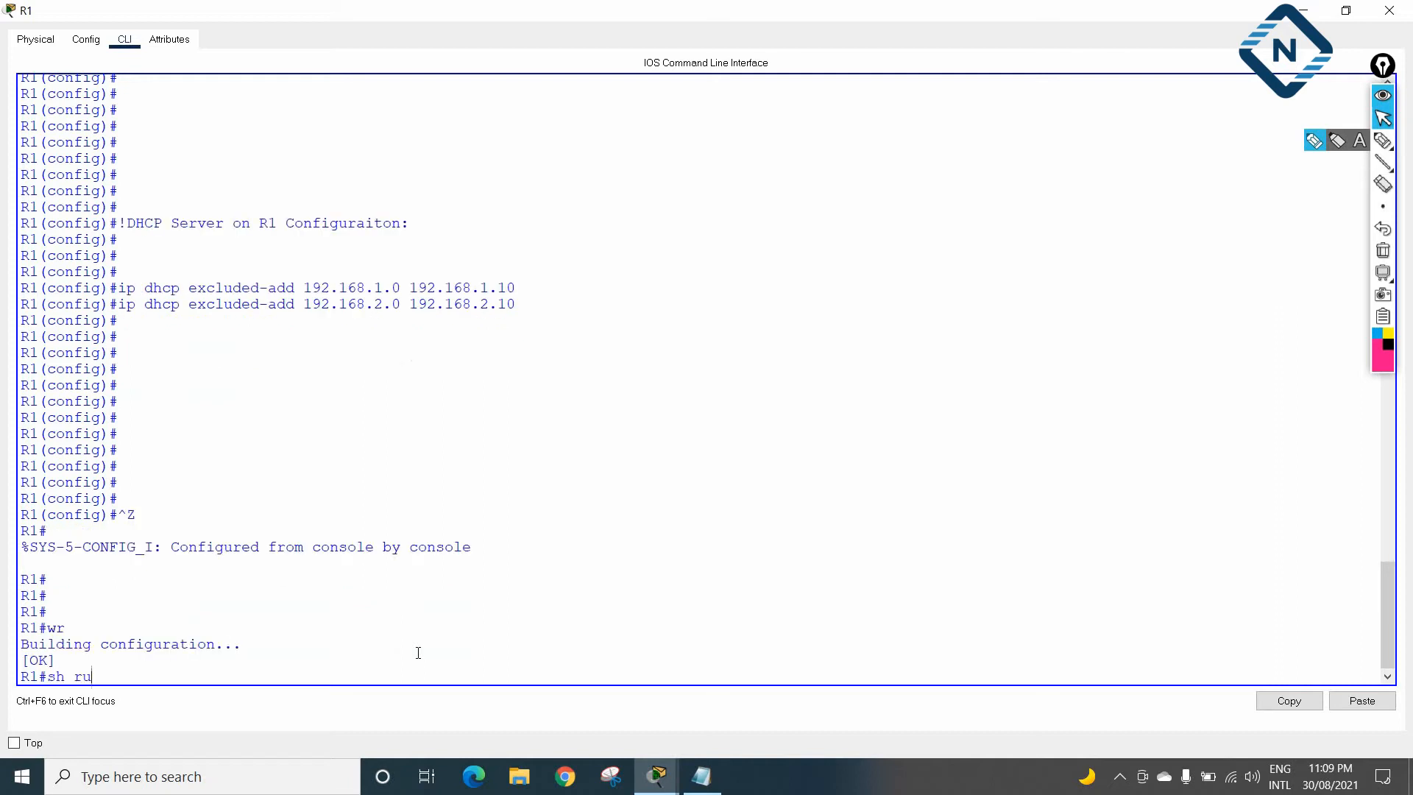
pyautogui.press('Return')
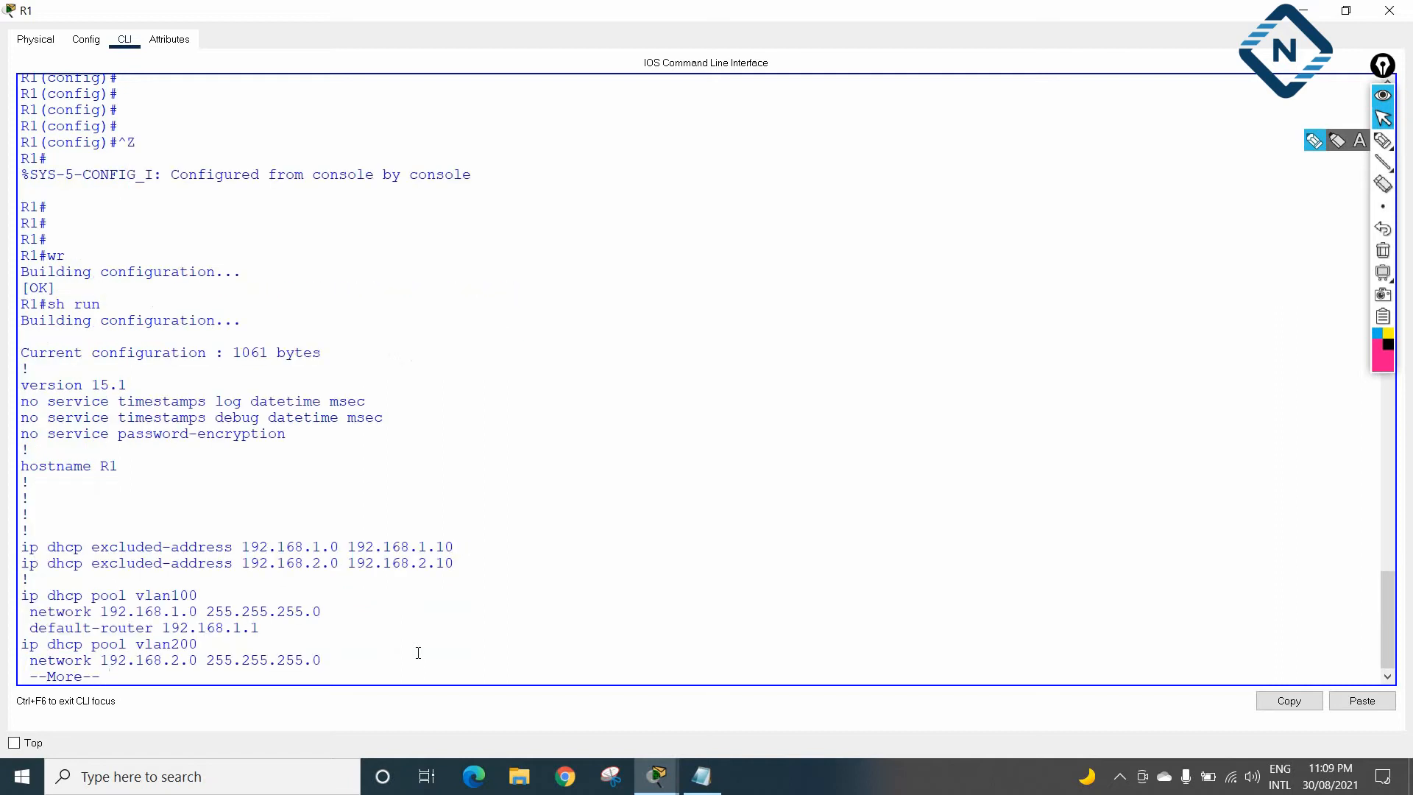
# - Examine the DHCP excluded-address ranges and the vlan100 and vlan200 pools in R1's running configuration
pyautogui.moveTo(468, 564); pyautogui.dragTo(21, 535)
pyautogui.click(166, 558)
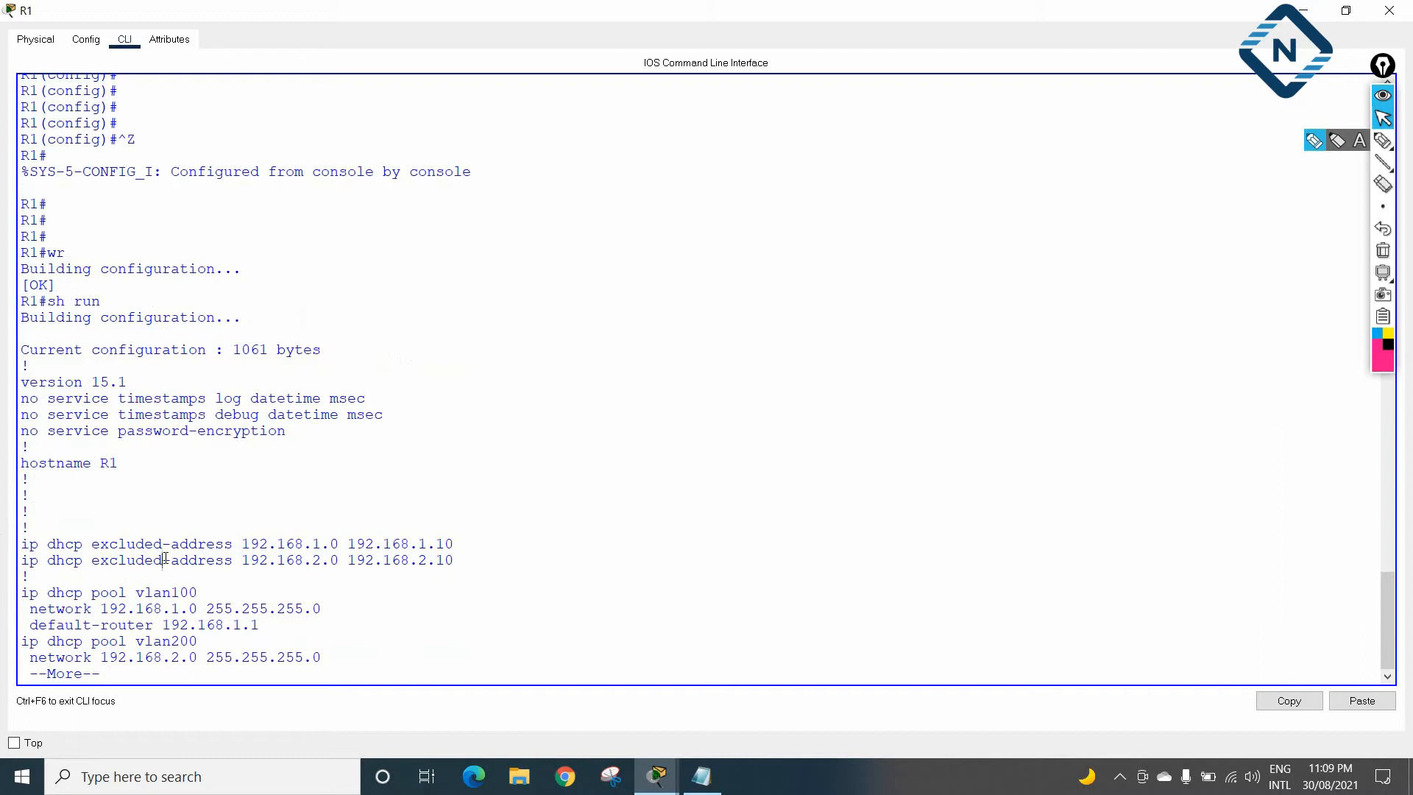
pyautogui.press('Return')
pyautogui.press('Return')
pyautogui.press('Return')
pyautogui.press('Return')
pyautogui.press('Return')
pyautogui.press('Return')
pyautogui.press('Return')
pyautogui.press('Return')
pyautogui.press('Return')
pyautogui.press('Return')
pyautogui.press('Return')
pyautogui.press('Return')
pyautogui.press('Return')
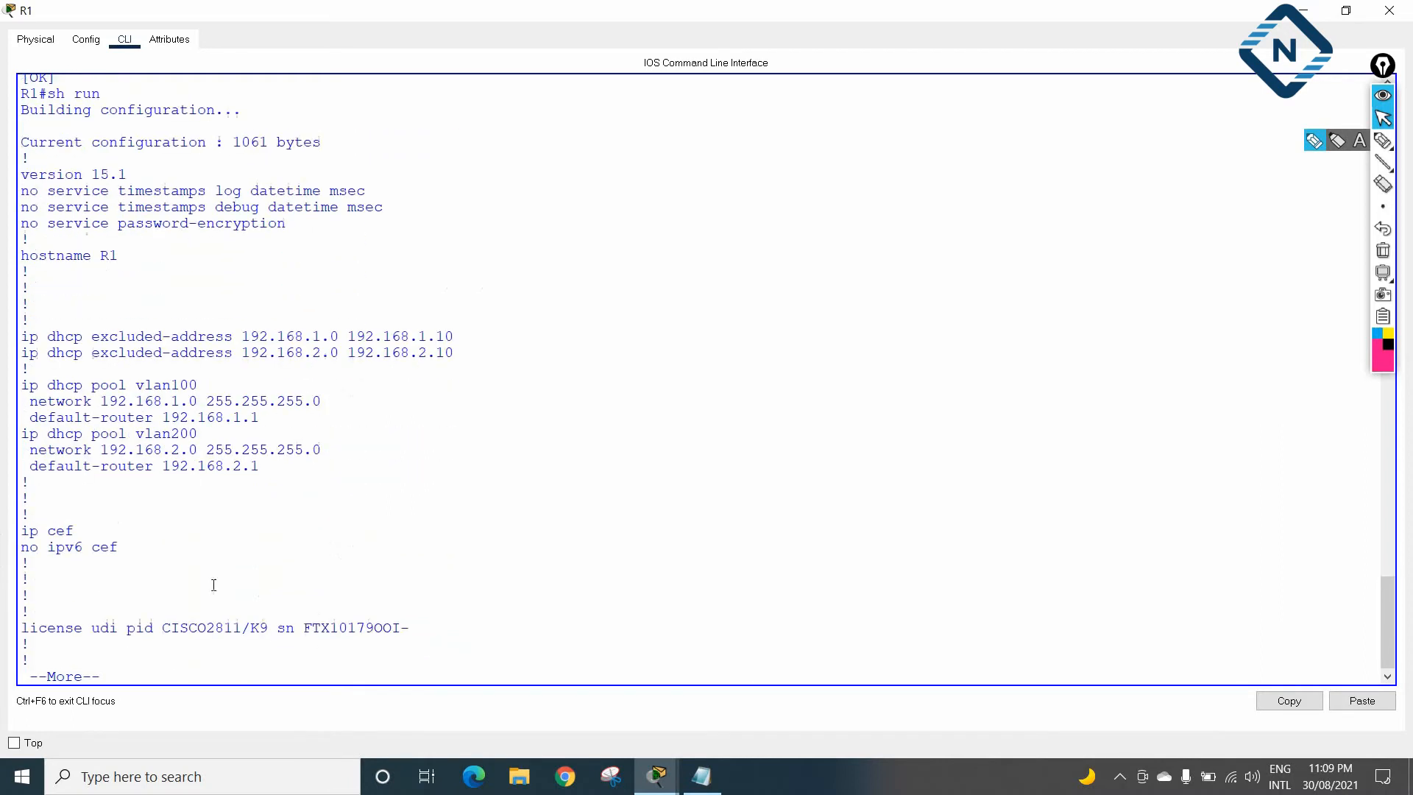
pyautogui.moveTo(18, 385); pyautogui.dragTo(286, 413)
pyautogui.moveTo(272, 484); pyautogui.dragTo(23, 432)
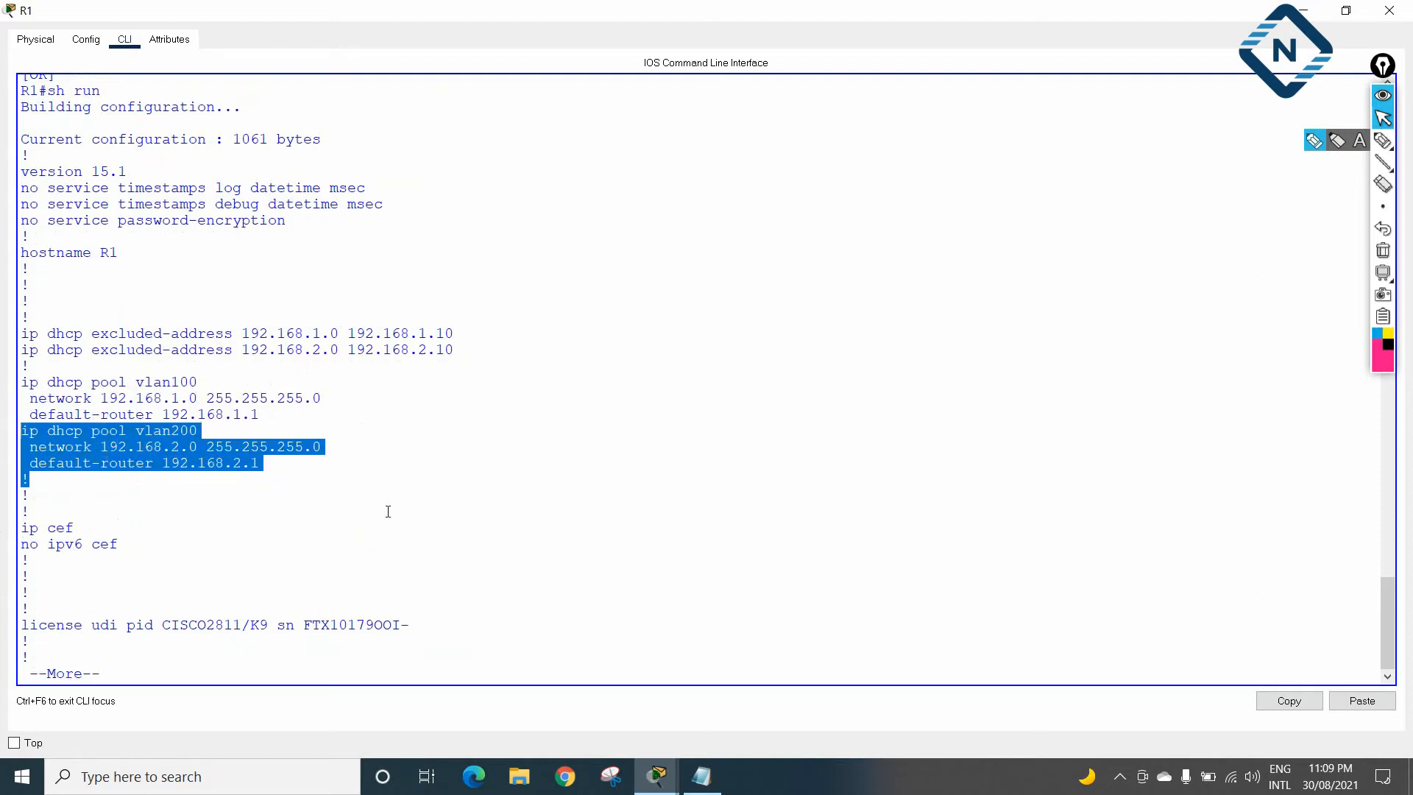
# - Check FastEthernet0/0 and subinterfaces 0/0.100 and 0/0.200 in R1's running configuration, comparing them with the R1 section of the Notepad script
pyautogui.press('space')
pyautogui.press('Return')
pyautogui.press('Return')
pyautogui.press('Return')
pyautogui.press('Return')
pyautogui.press('Return')
pyautogui.press('Return')
pyautogui.press('Return')
pyautogui.press('Return')
pyautogui.press('Return')
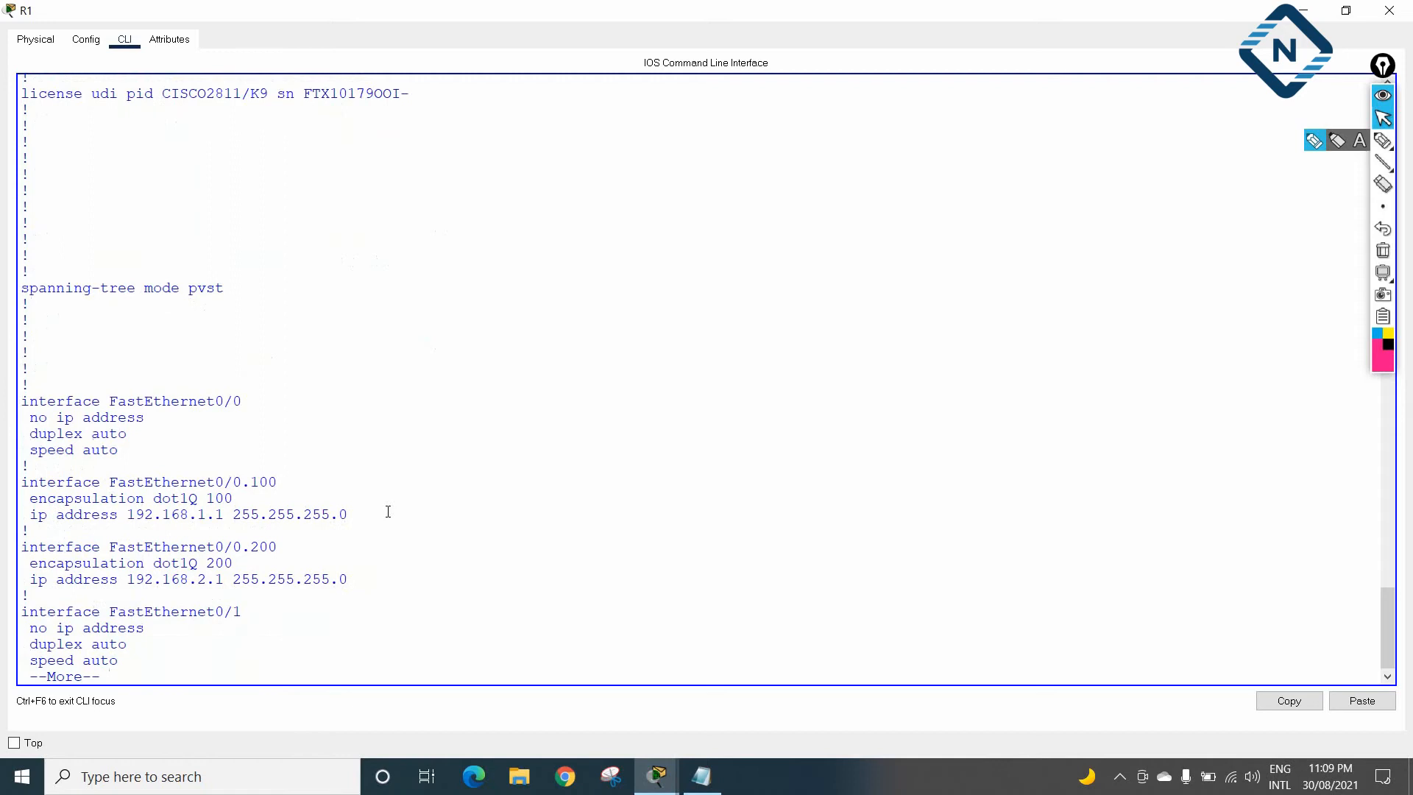
pyautogui.press('Return')
pyautogui.moveTo(22, 385); pyautogui.dragTo(216, 433)
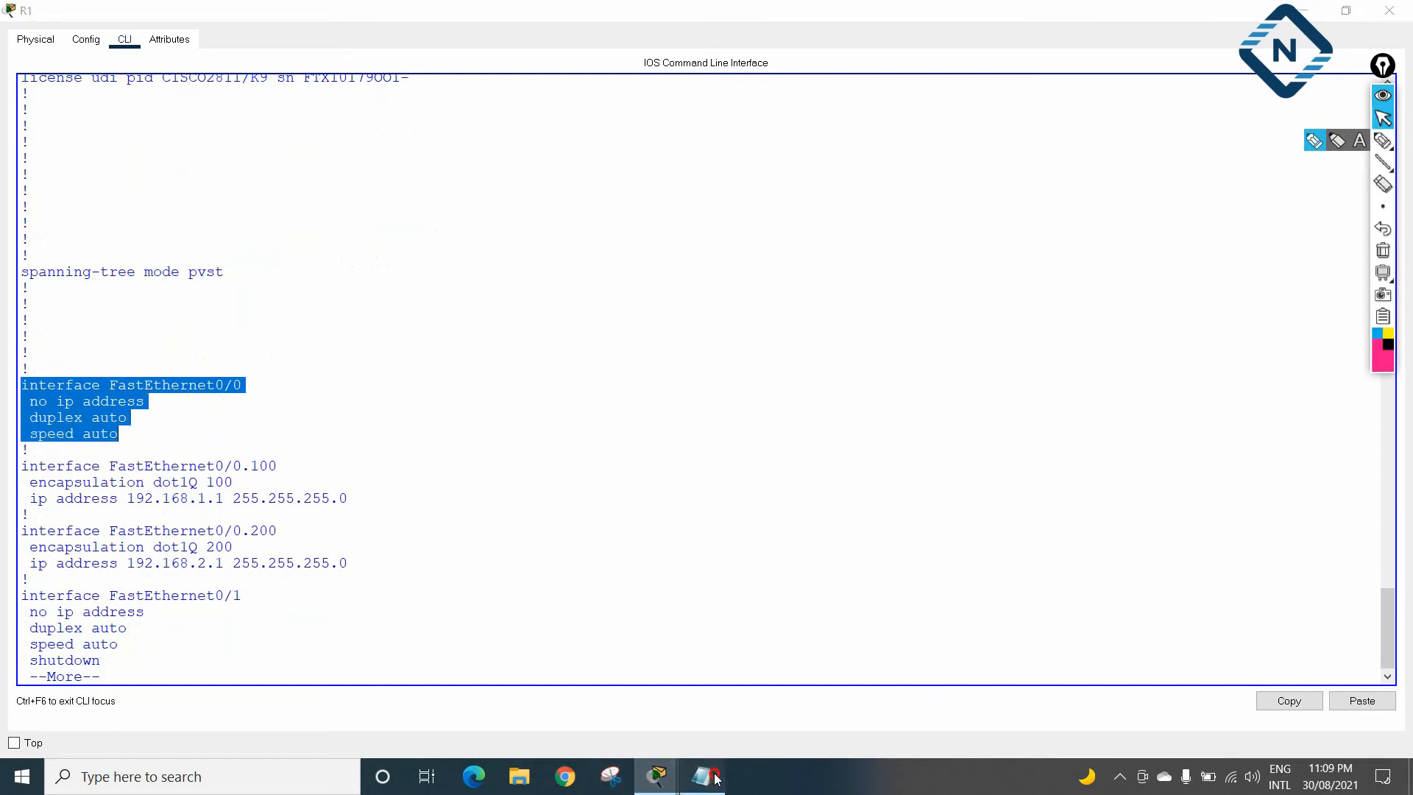
pyautogui.click(718, 779)
pyautogui.scroll(2, 1033, 411)
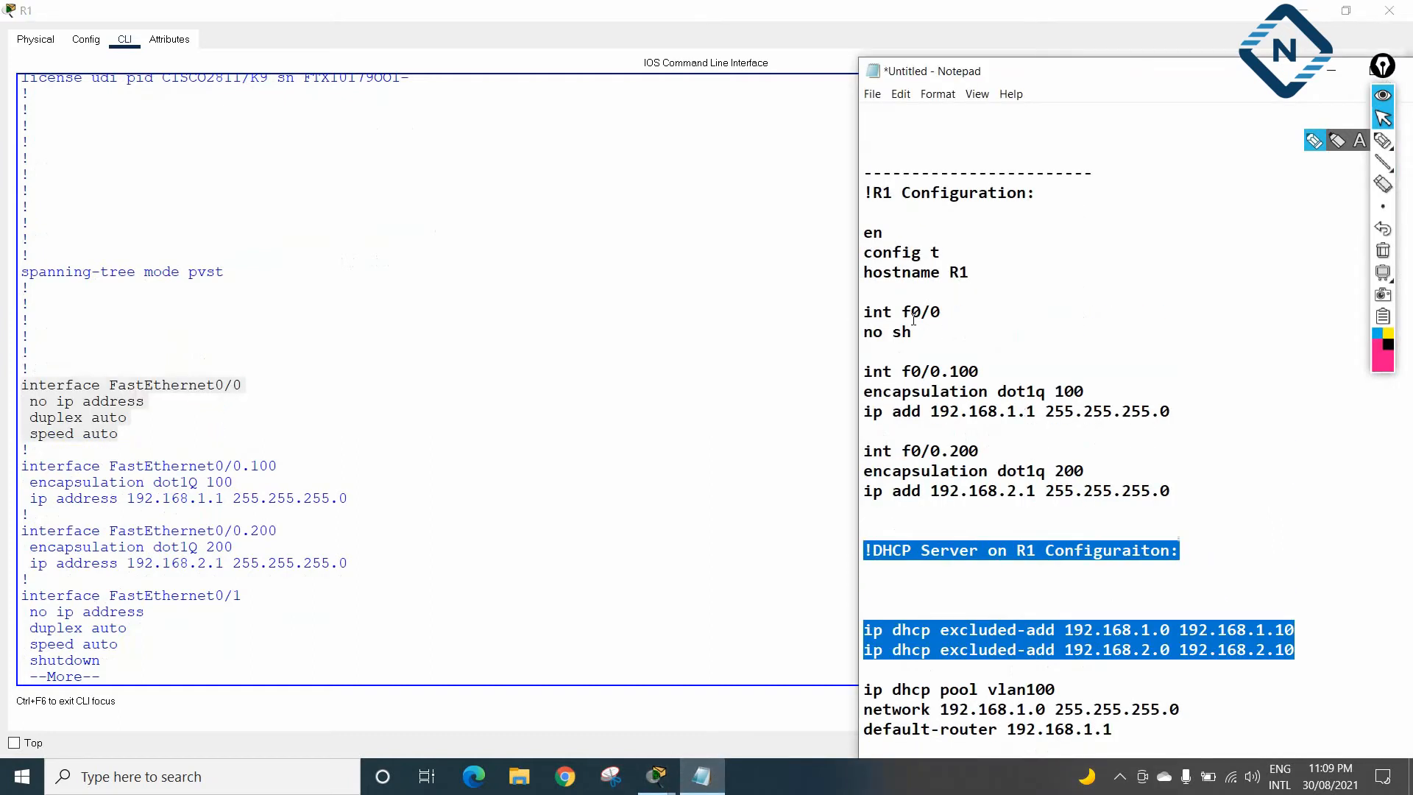
pyautogui.click(54, 396)
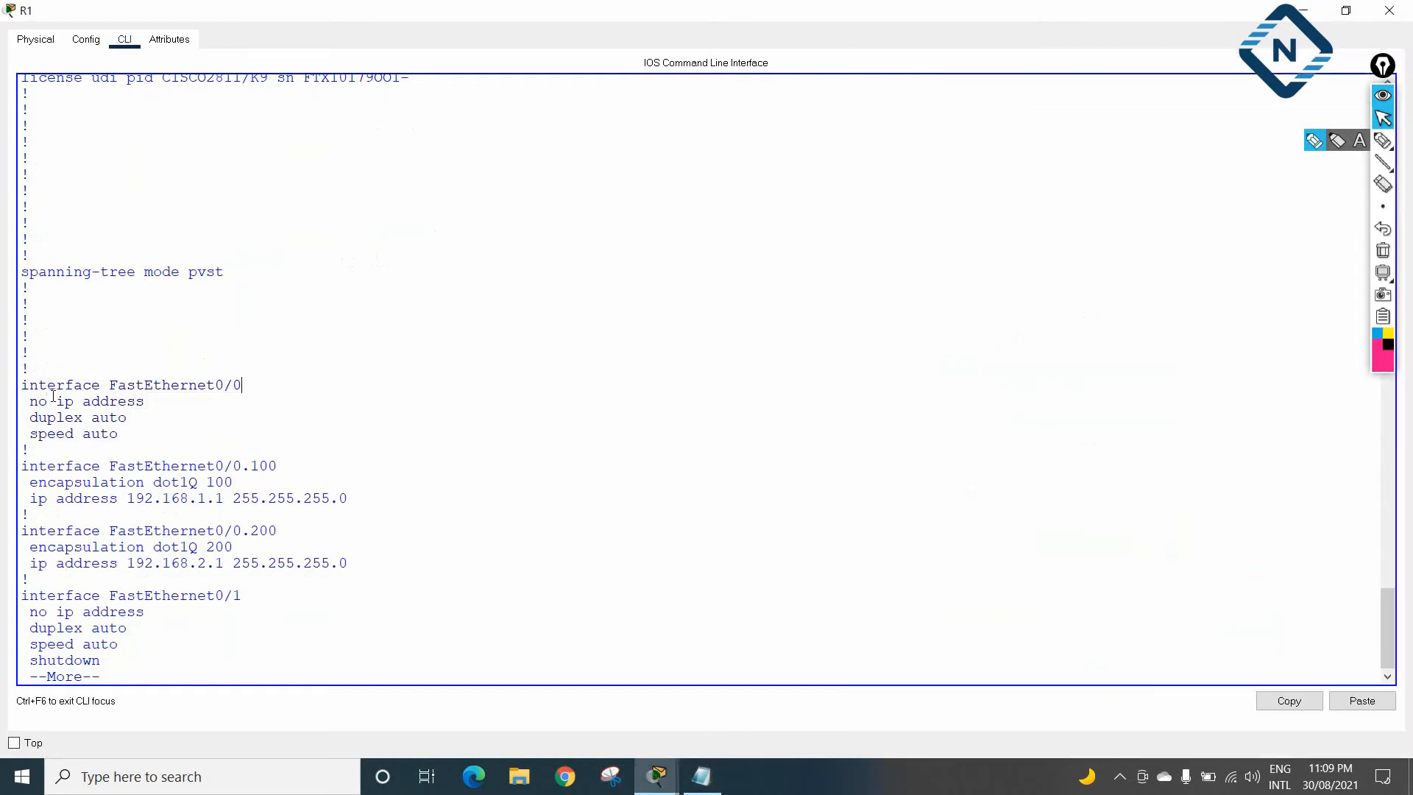
pyautogui.moveTo(19, 384); pyautogui.dragTo(144, 428)
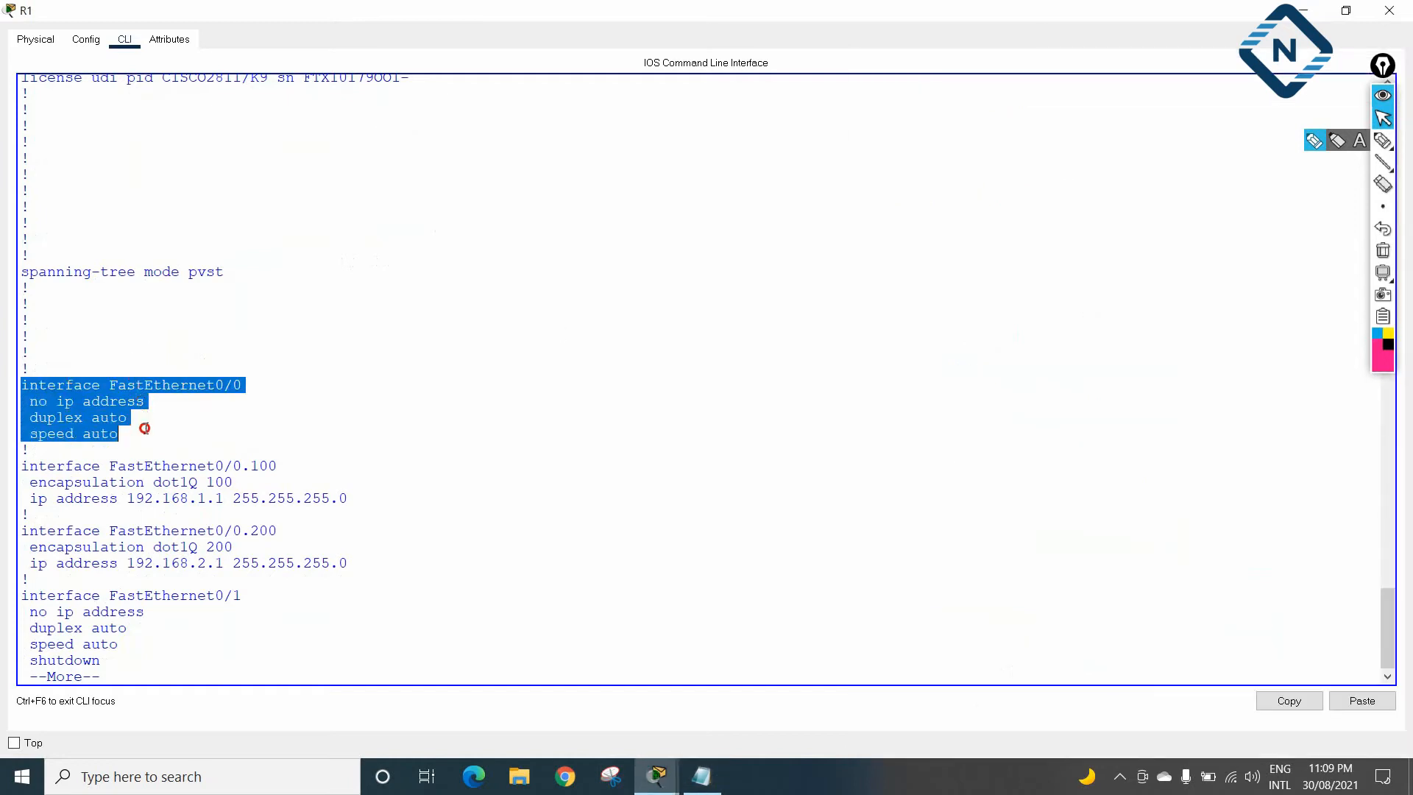
pyautogui.moveTo(347, 500); pyautogui.dragTo(17, 466)
pyautogui.moveTo(351, 566); pyautogui.dragTo(44, 515)
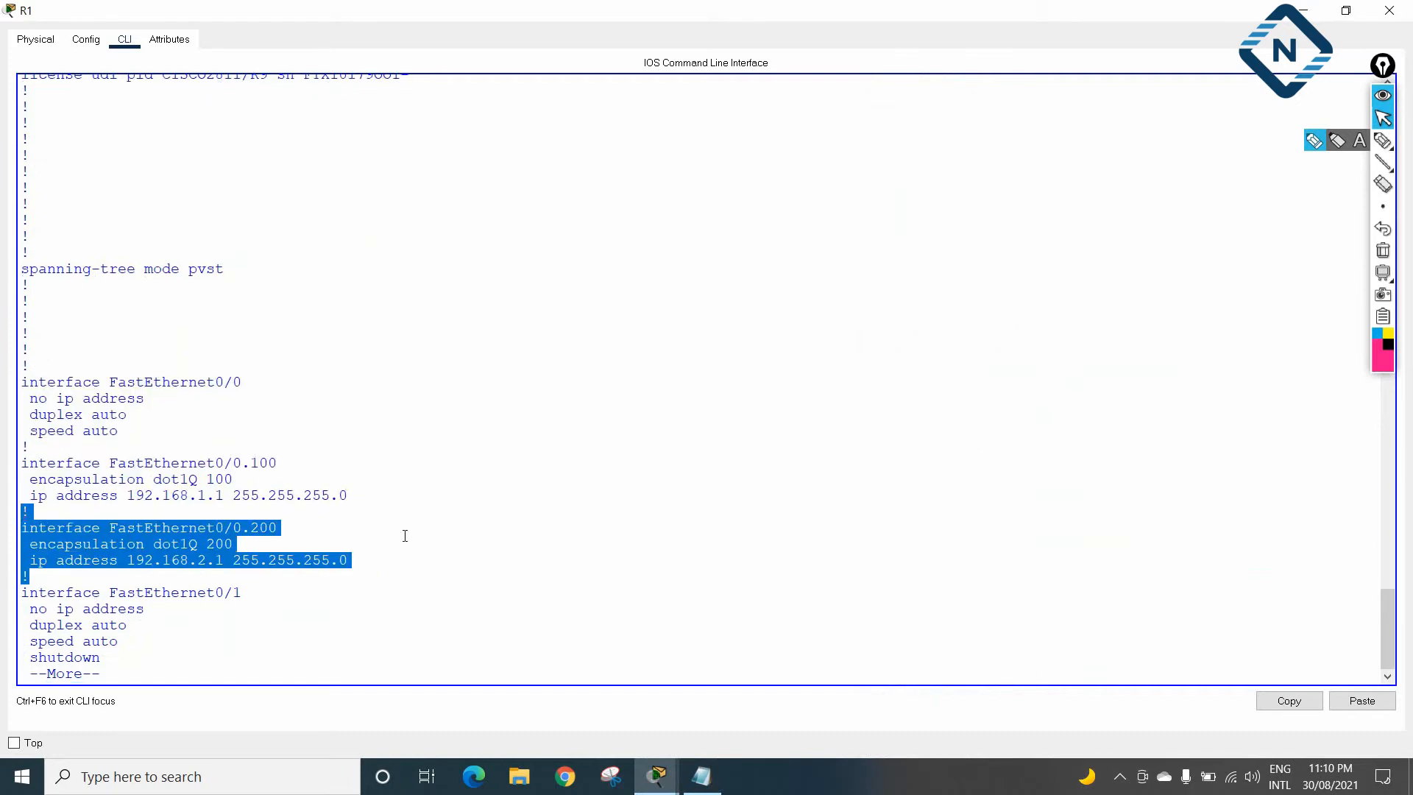
# - Read through the rest of R1's running configuration to its end and return to the privileged prompt
pyautogui.press('Return')
pyautogui.press('Return')
pyautogui.press('Return')
pyautogui.press('Return')
pyautogui.press('Return')
pyautogui.press('Return')
pyautogui.press('Return')
pyautogui.press('Return')
pyautogui.press('Return')
pyautogui.press('Return')
pyautogui.press('Return')
pyautogui.press('Return')
pyautogui.press('Return')
pyautogui.press('Return')
pyautogui.press('Return')
pyautogui.press('Return')
pyautogui.press('Return')
pyautogui.press('Return')
pyautogui.press('Return')
pyautogui.press('Return')
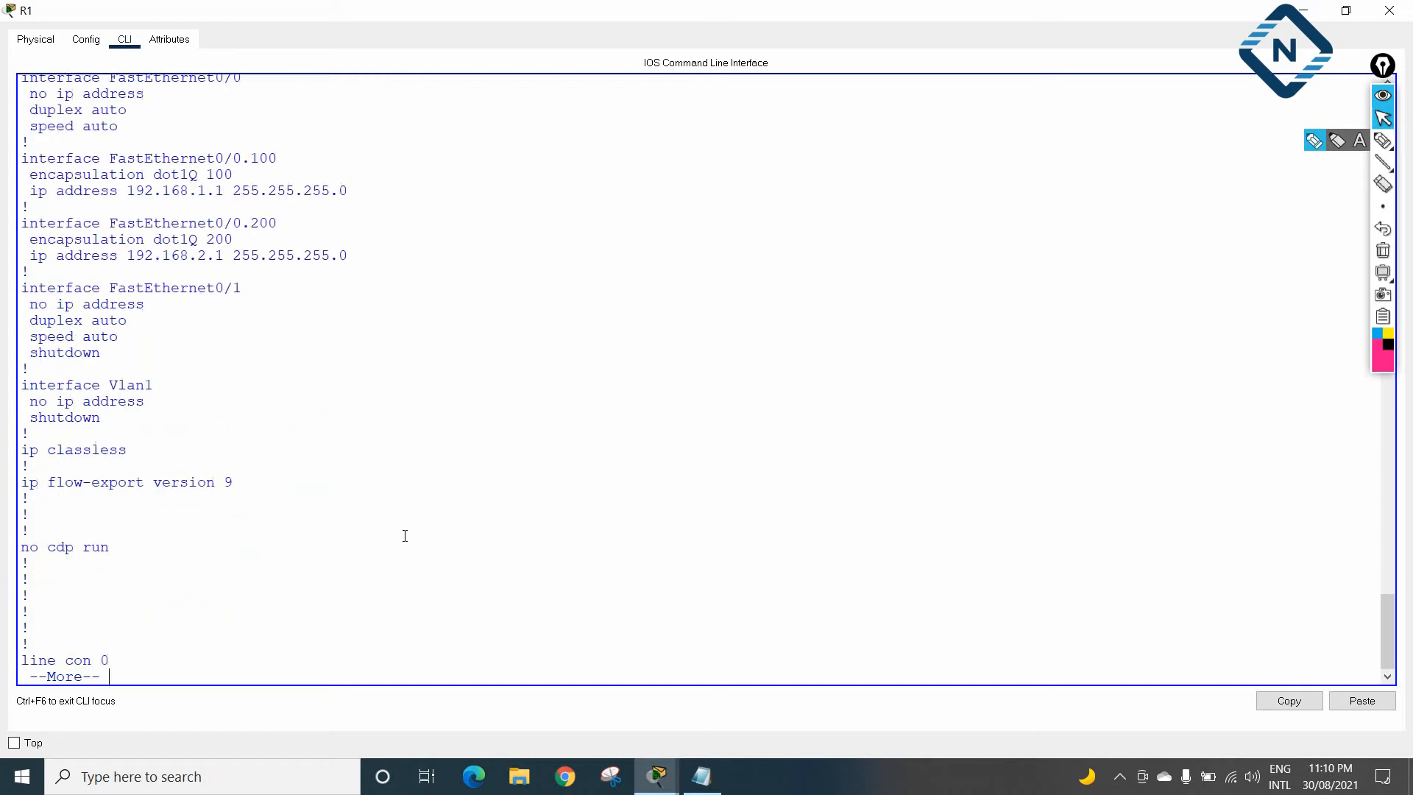
pyautogui.press('Return')
pyautogui.press('Return')
pyautogui.press('Return')
pyautogui.press('Return')
pyautogui.press('Return')
pyautogui.press('Return')
pyautogui.press('Return')
pyautogui.press('Return')
pyautogui.press('Return')
pyautogui.press('Return')
pyautogui.press('Return')
pyautogui.press('Return')
pyautogui.press('Return')
pyautogui.press('Return')
pyautogui.press('Return')
pyautogui.press('Return')
pyautogui.press('Return')
pyautogui.press('Return')
pyautogui.press('Return')
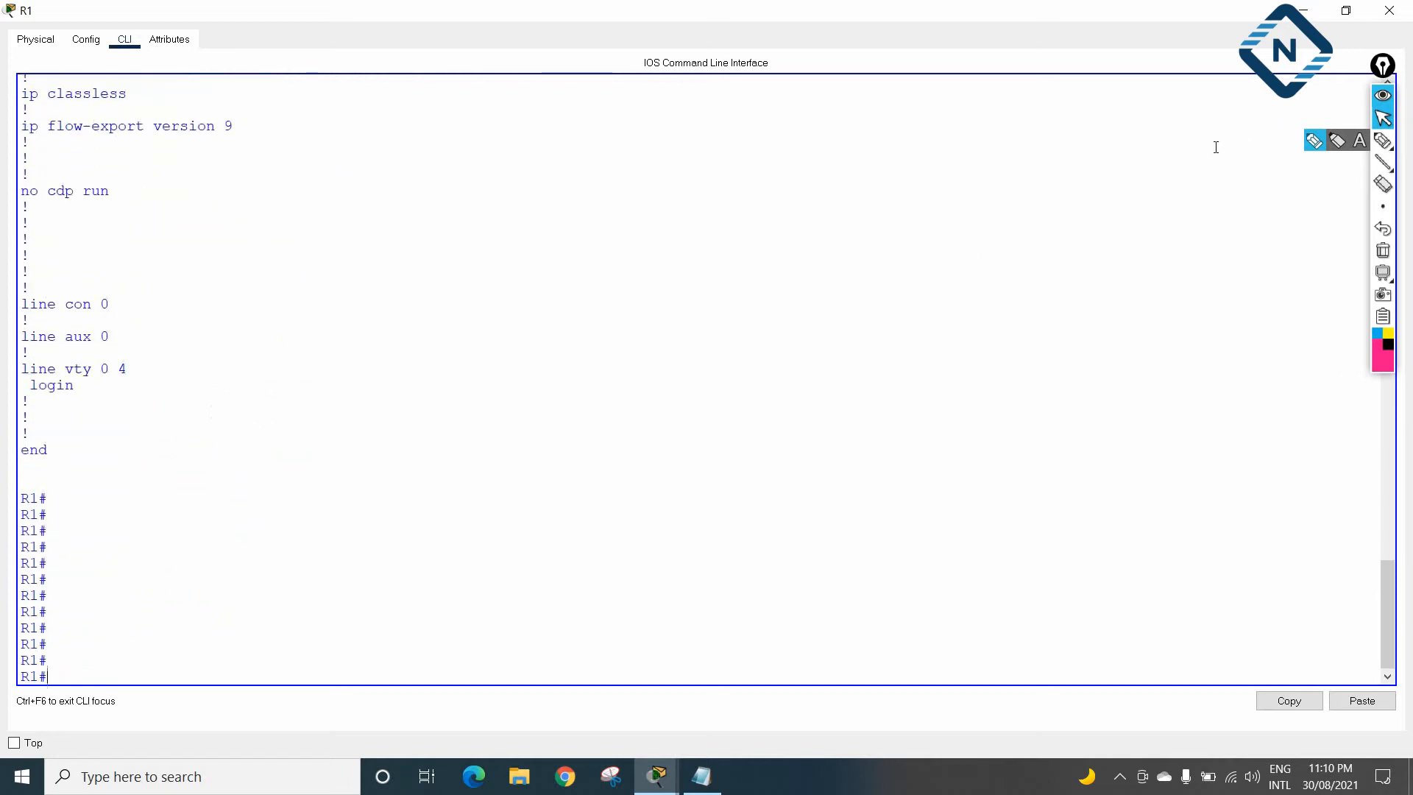
# - Save R1's configuration again and put its window away to get back to the network topology
pyautogui.write('wor')
pyautogui.press('Return')
pyautogui.click(1303, 10)
pyautogui.moveTo(1106, 70); pyautogui.dragTo(1160, 31)
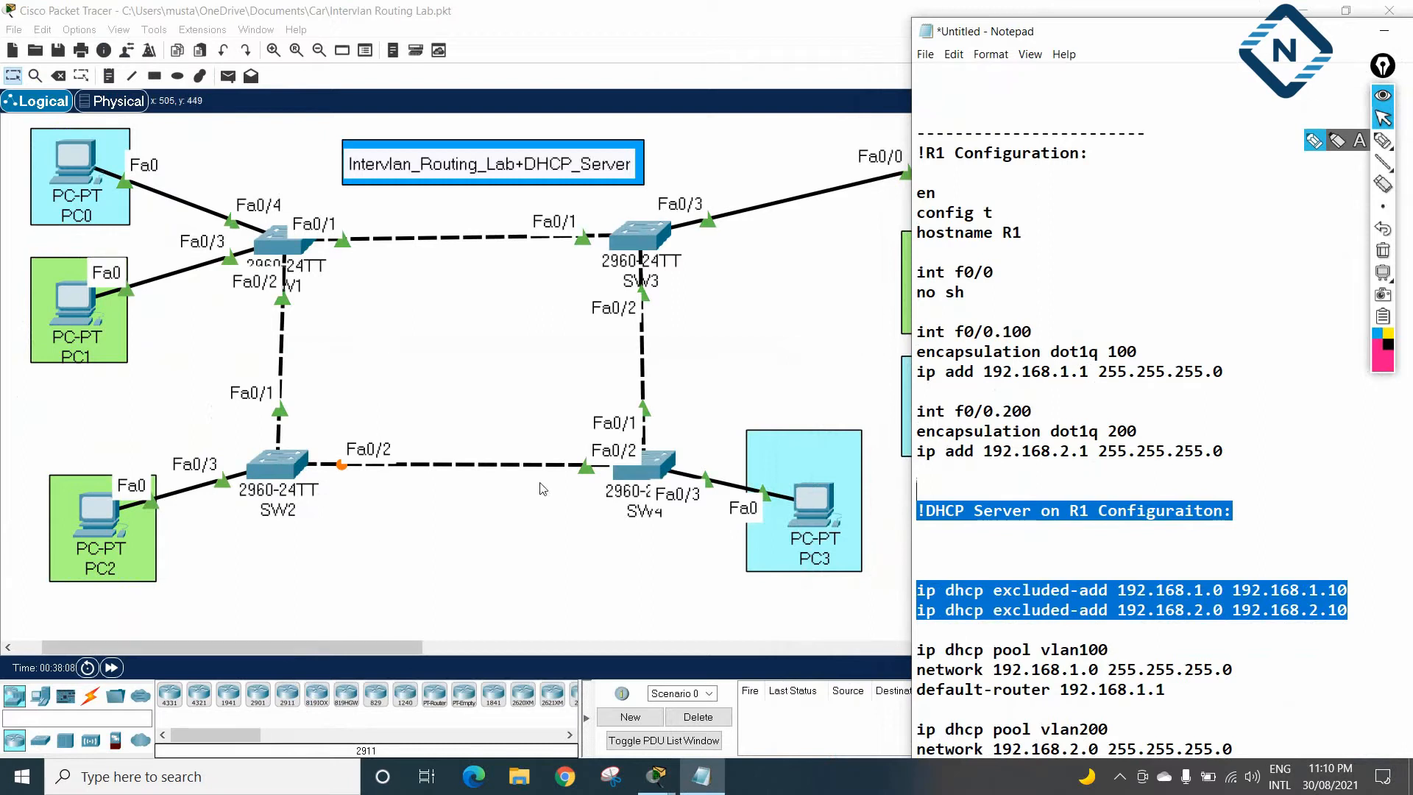
# - Switch PC0's IP configuration to DHCP, check the assigned address and gateway, and close its window
pyautogui.click(70, 172)
pyautogui.click(586, 159)
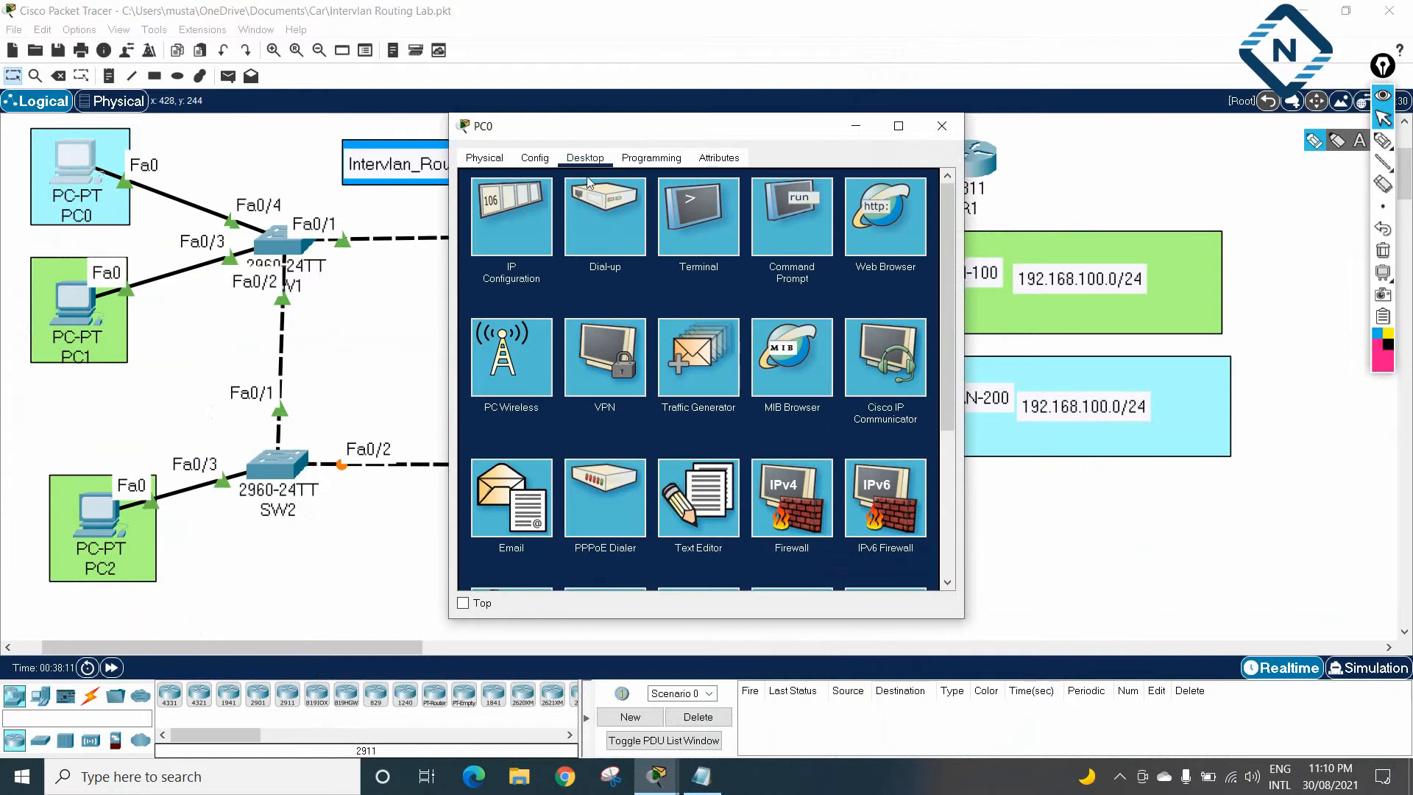
pyautogui.click(510, 219)
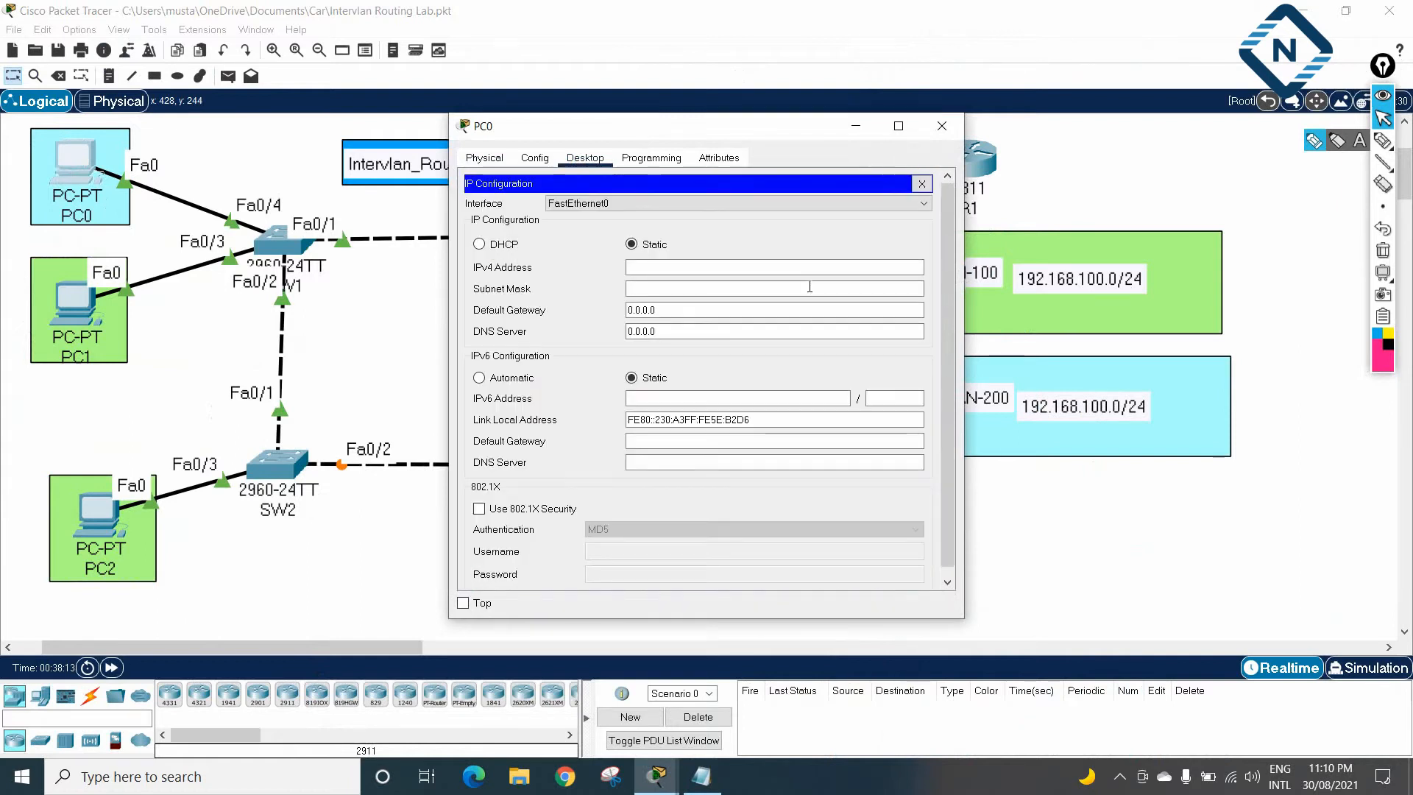
pyautogui.click(482, 244)
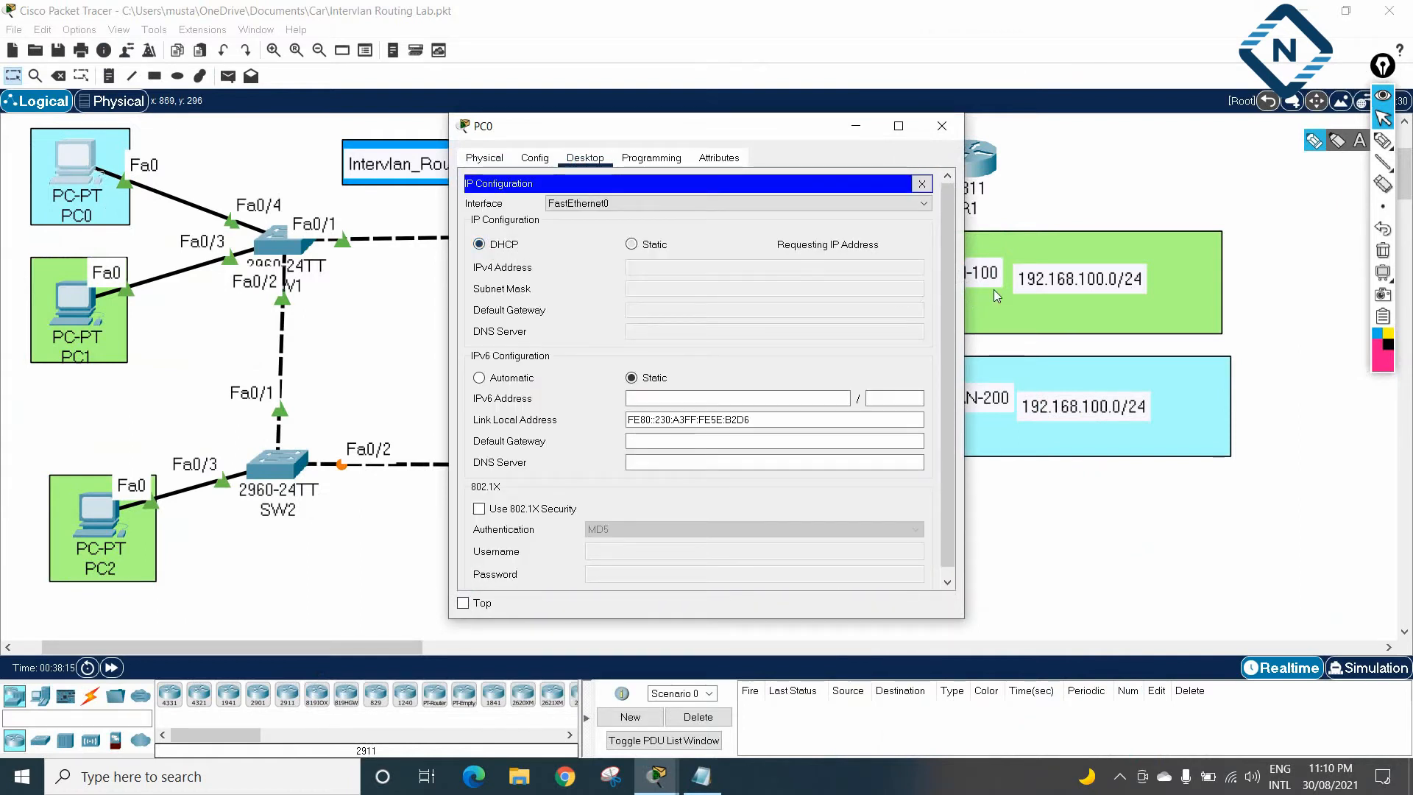
pyautogui.moveTo(964, 292); pyautogui.dragTo(1262, 300)
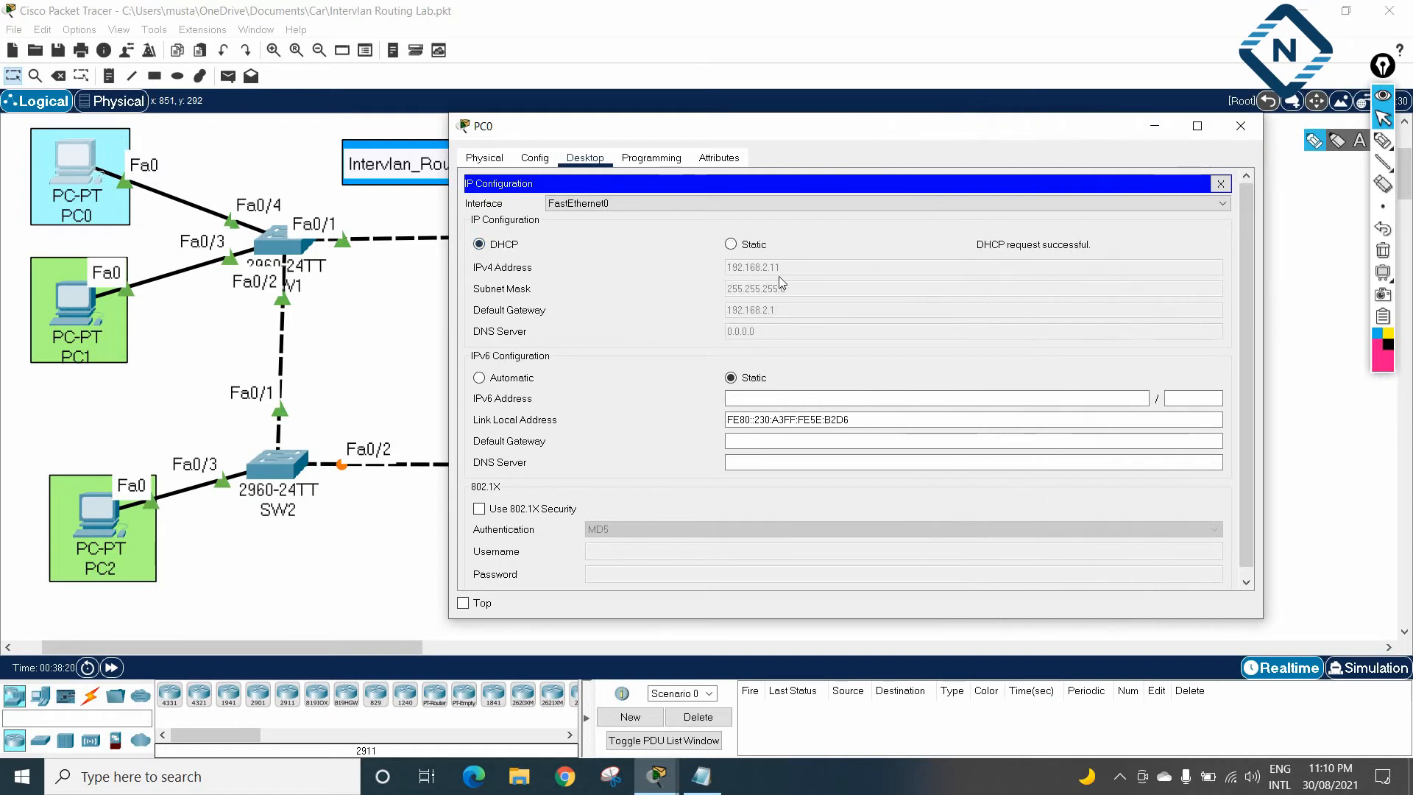
pyautogui.moveTo(825, 130); pyautogui.dragTo(482, 273)
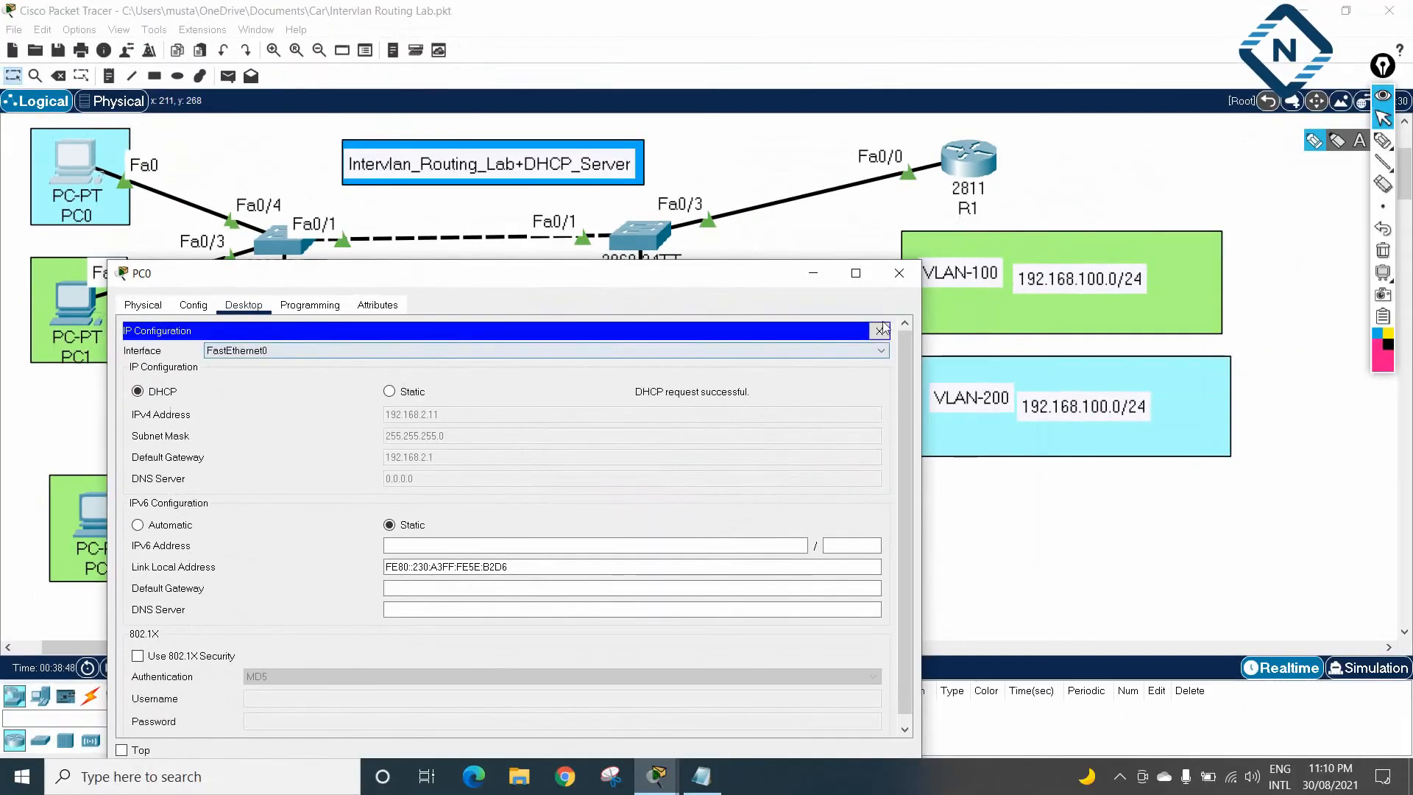
pyautogui.click(897, 276)
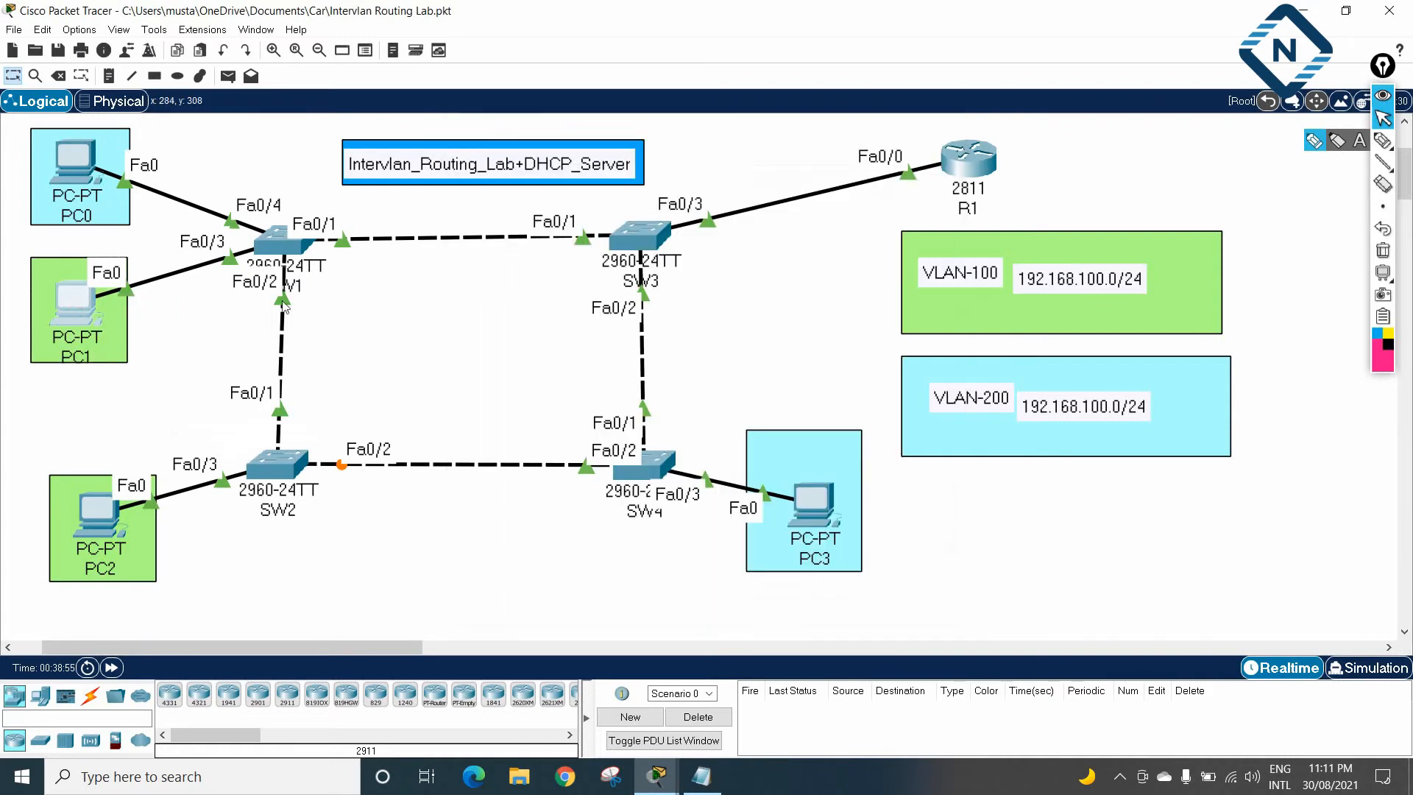
# - Switch PC1's IP configuration from static to DHCP, let it obtain an address, and close its window
pyautogui.click(87, 314)
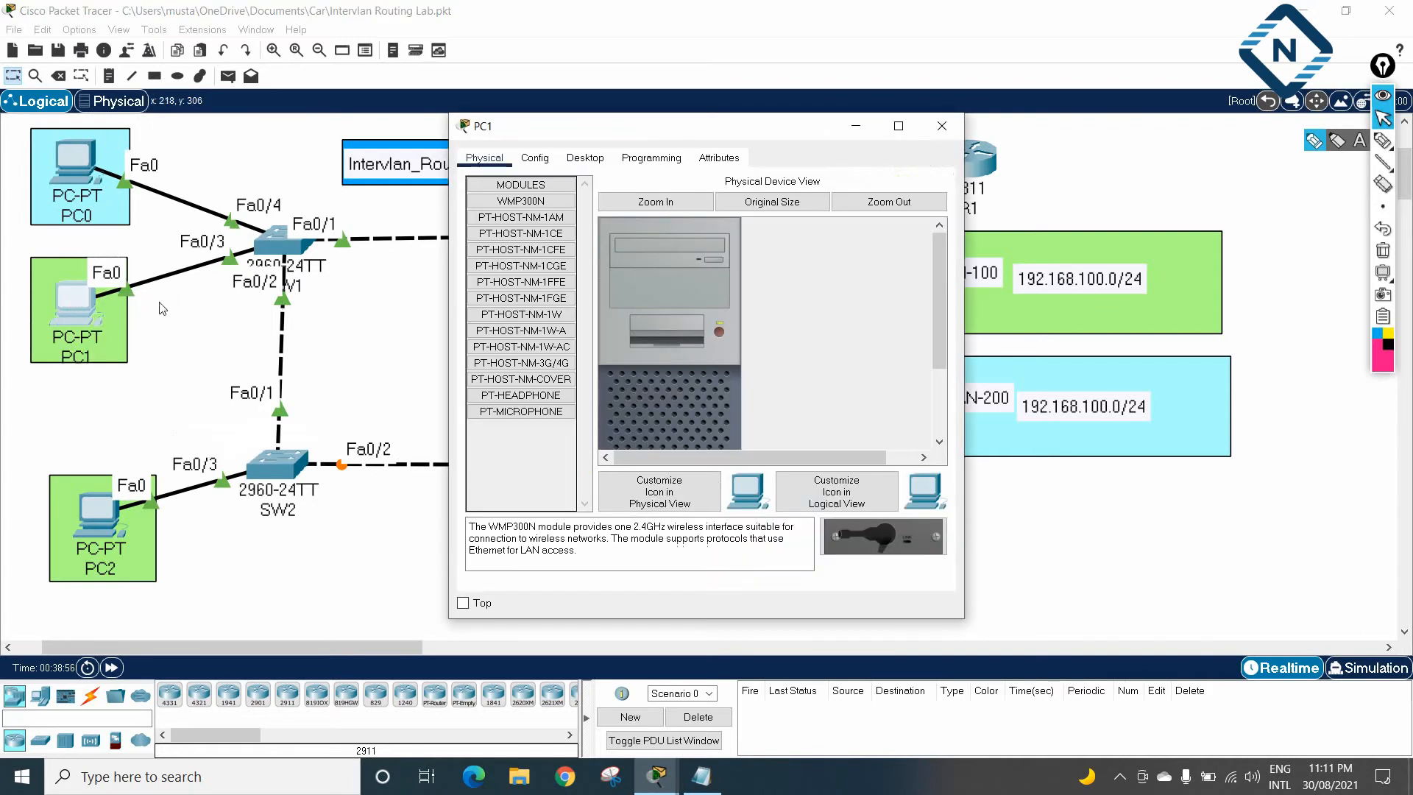
pyautogui.click(585, 157)
pyautogui.click(512, 219)
pyautogui.click(480, 244)
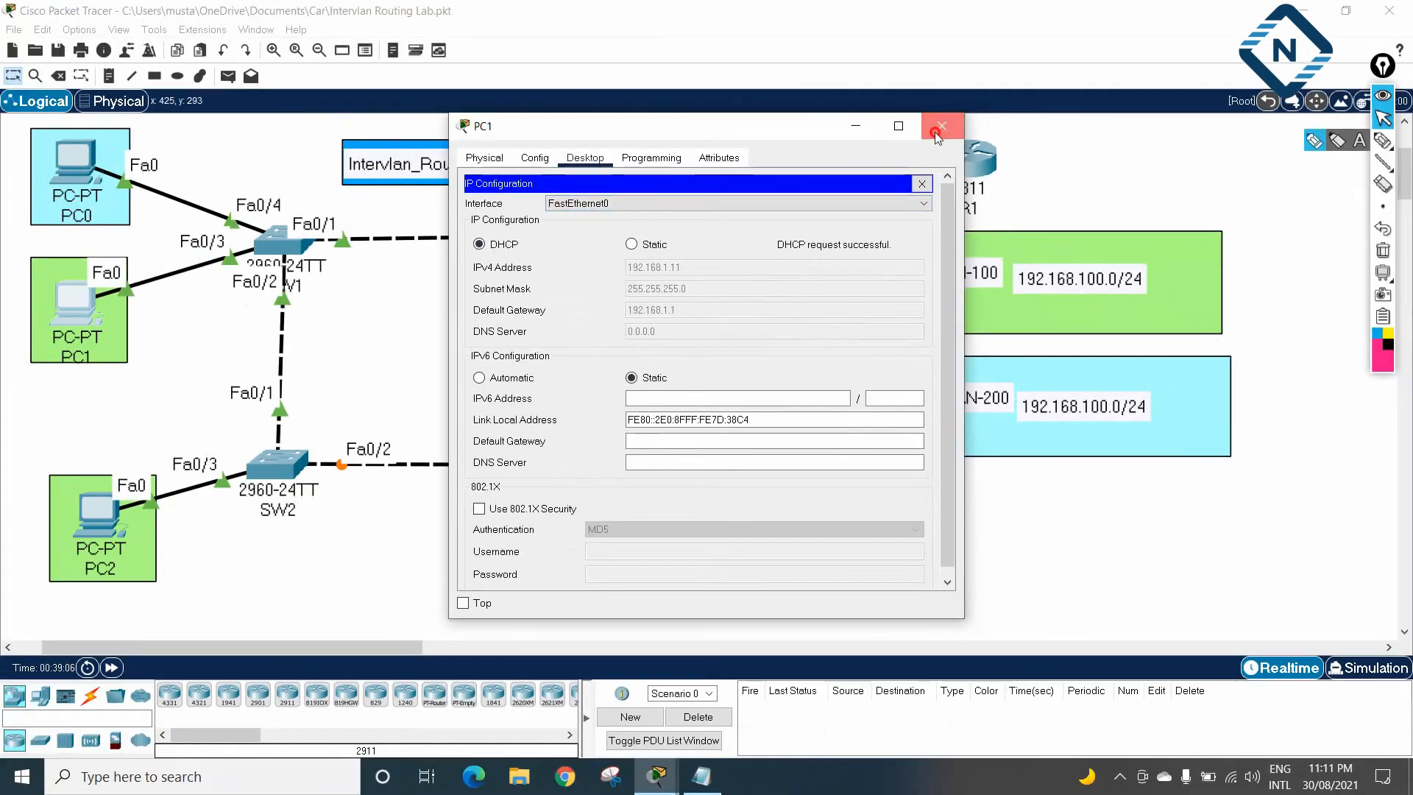
pyautogui.click(997, 136)
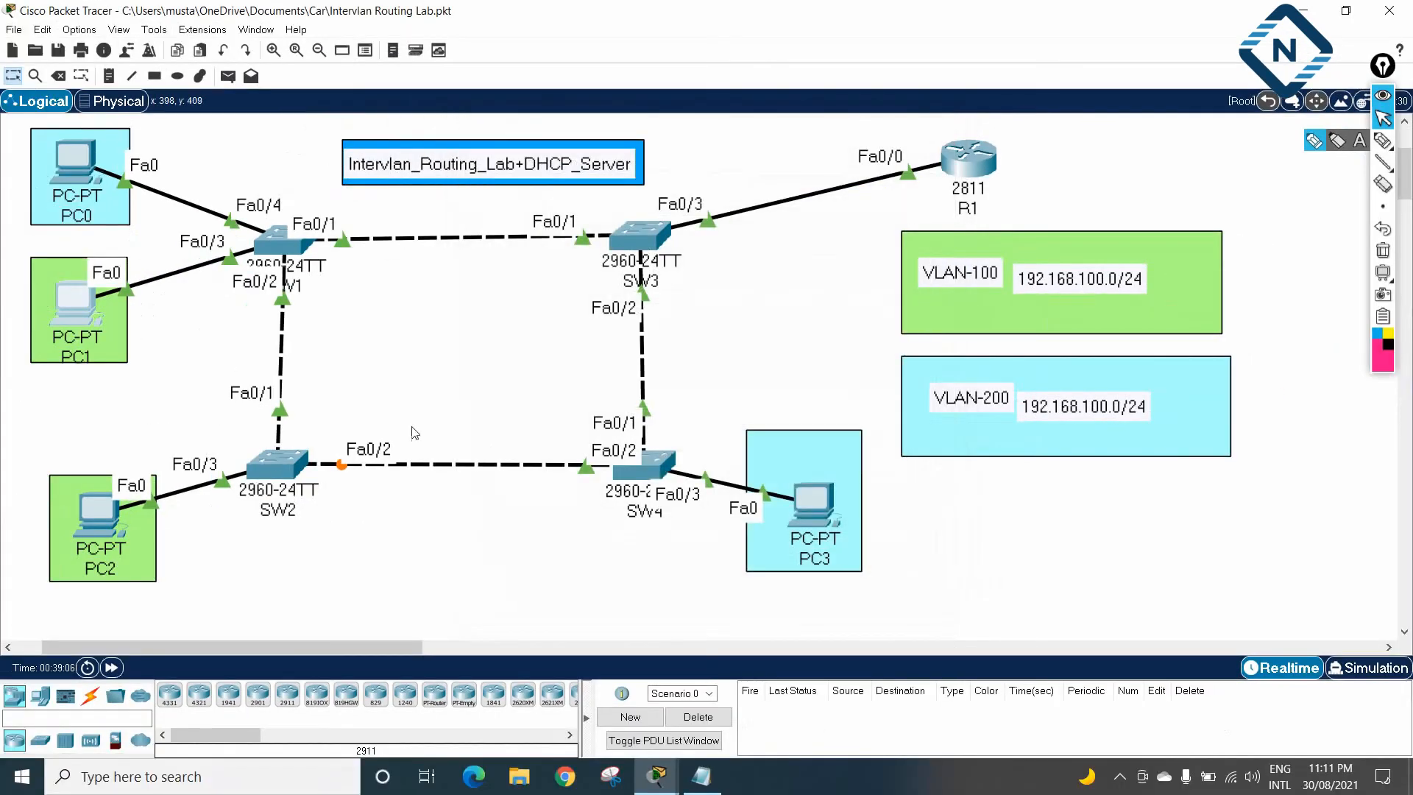
# - Set PC2's IP configuration to DHCP, wait for the address request to complete, and close its window
pyautogui.click(83, 519)
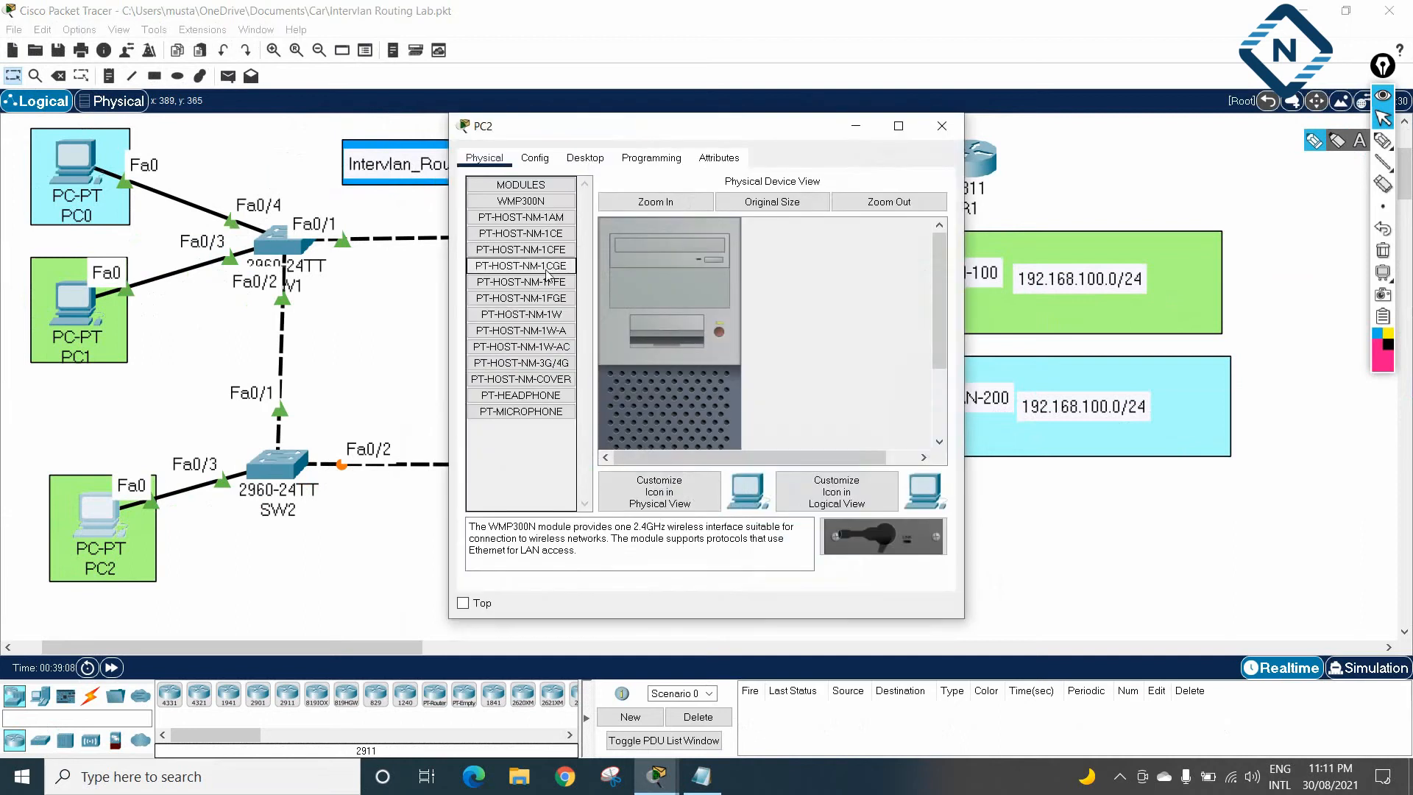
pyautogui.click(585, 158)
pyautogui.click(515, 206)
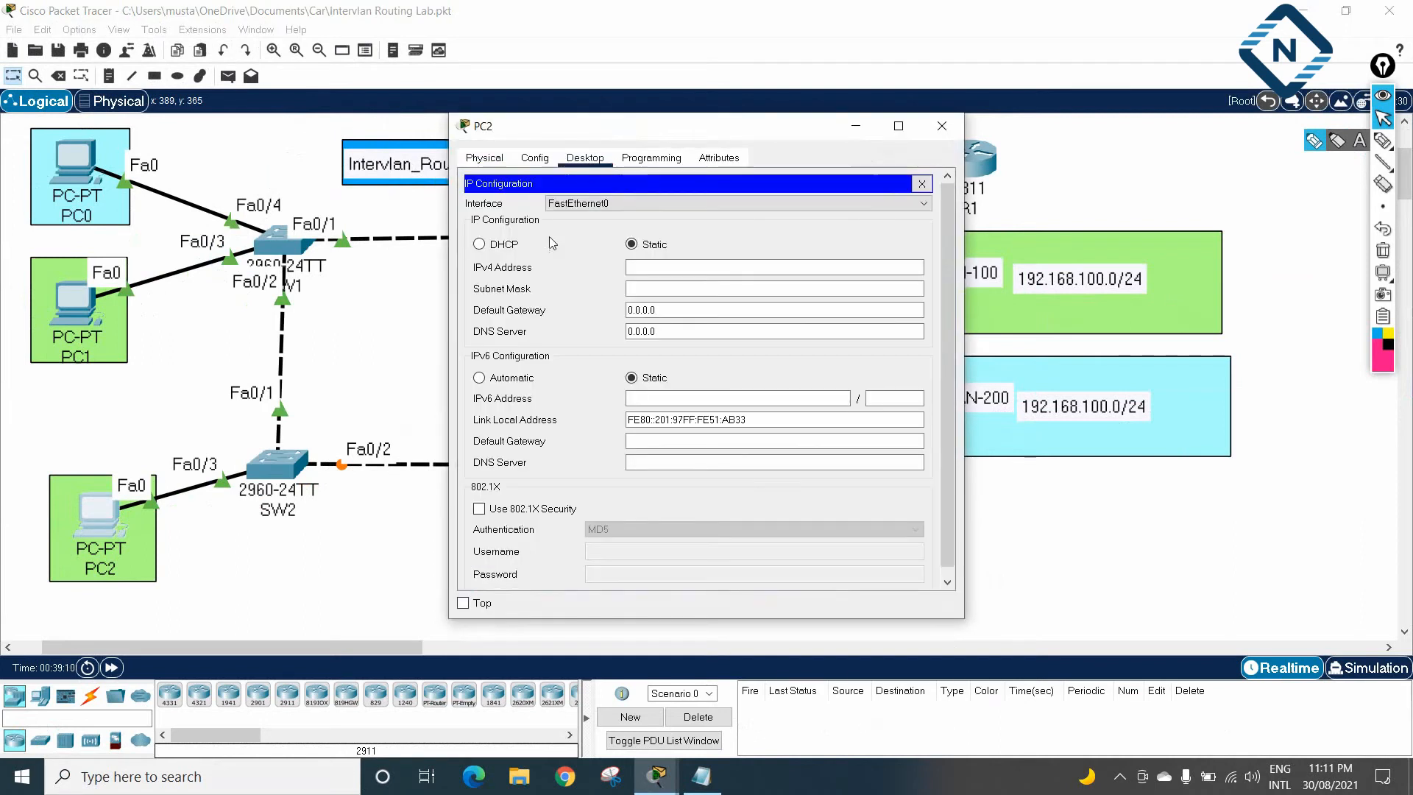
pyautogui.click(495, 244)
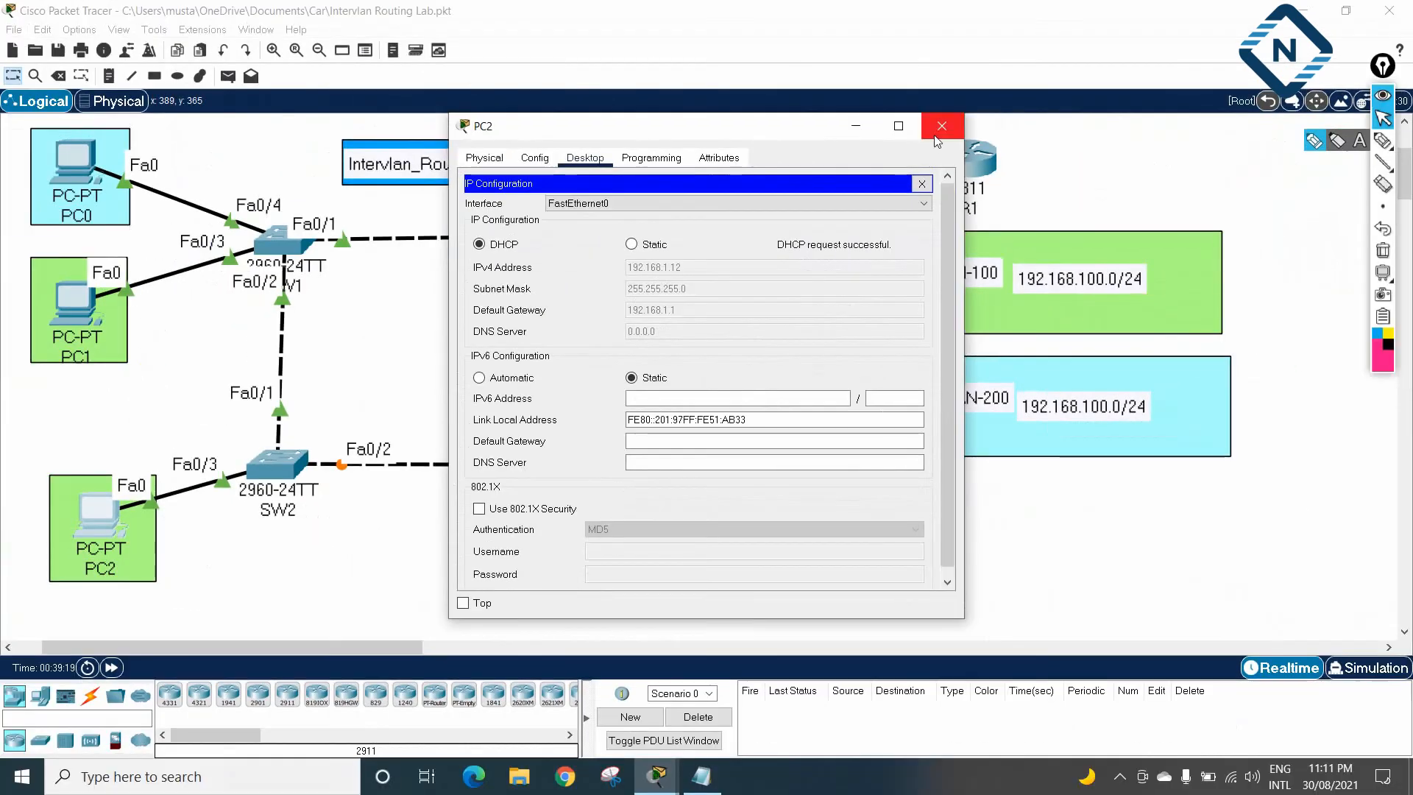
pyautogui.click(1162, 158)
# - Set PC3's IPv4 configuration to DHCP so it requests an address from R1, and close its window
pyautogui.moveTo(96, 503)
pyautogui.click(811, 504)
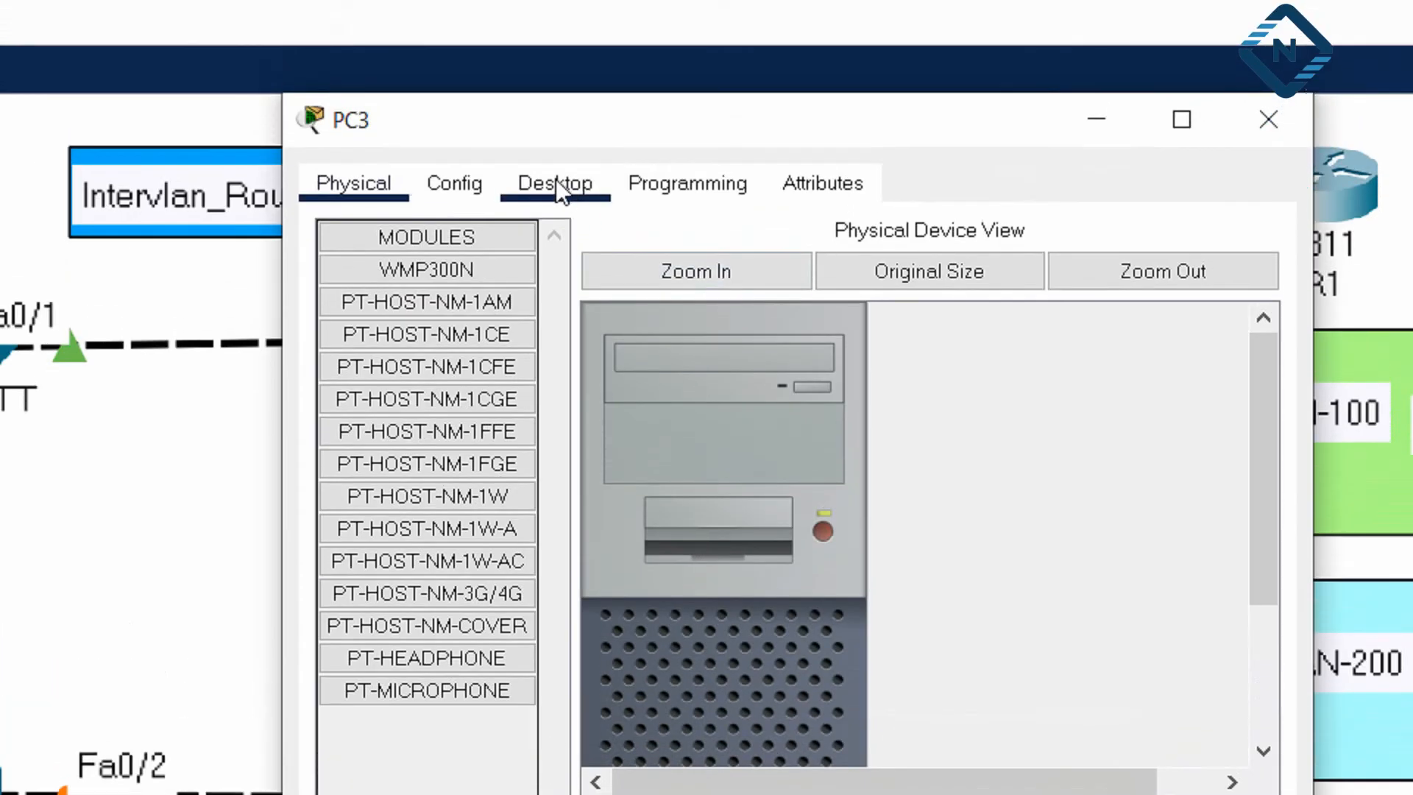
pyautogui.click(555, 150)
pyautogui.click(411, 273)
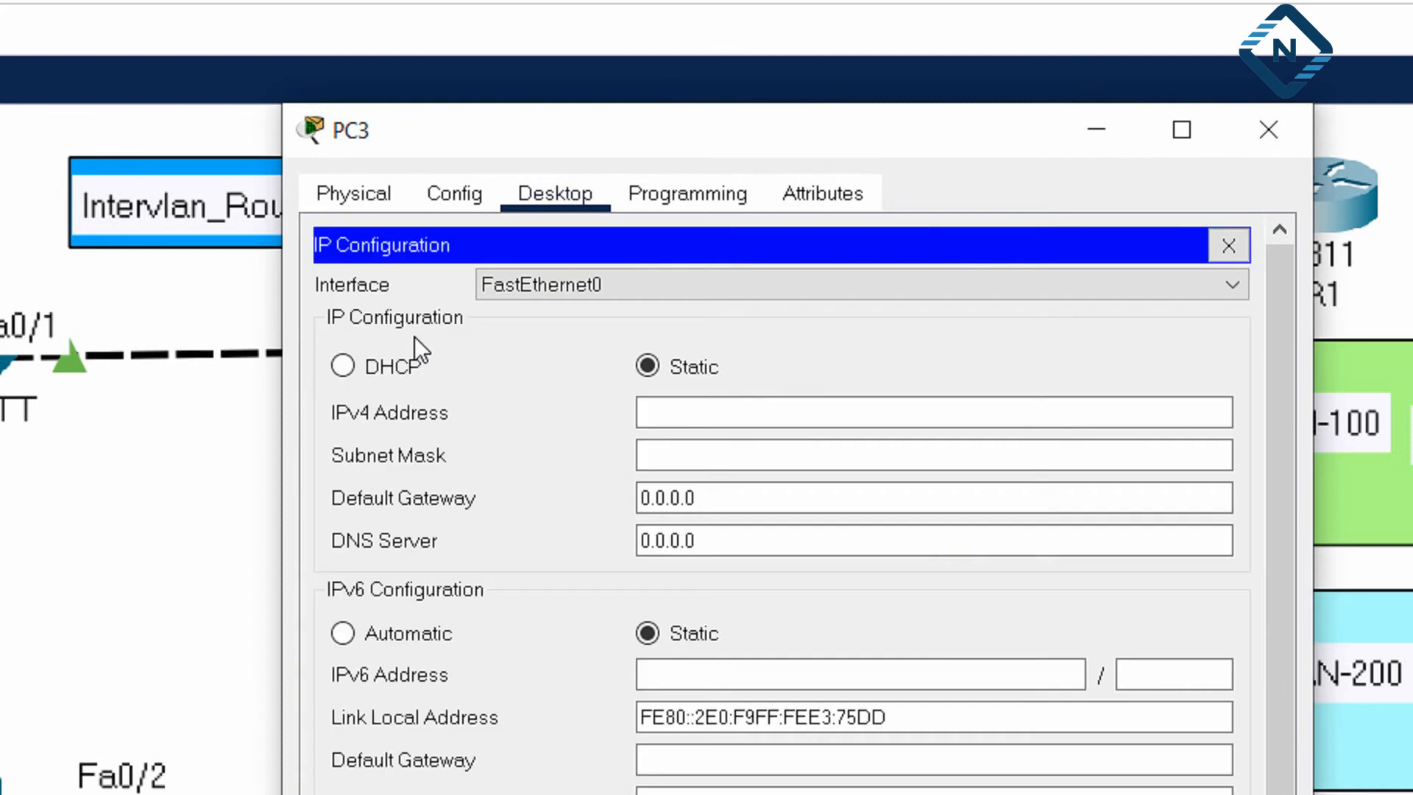
pyautogui.click(390, 368)
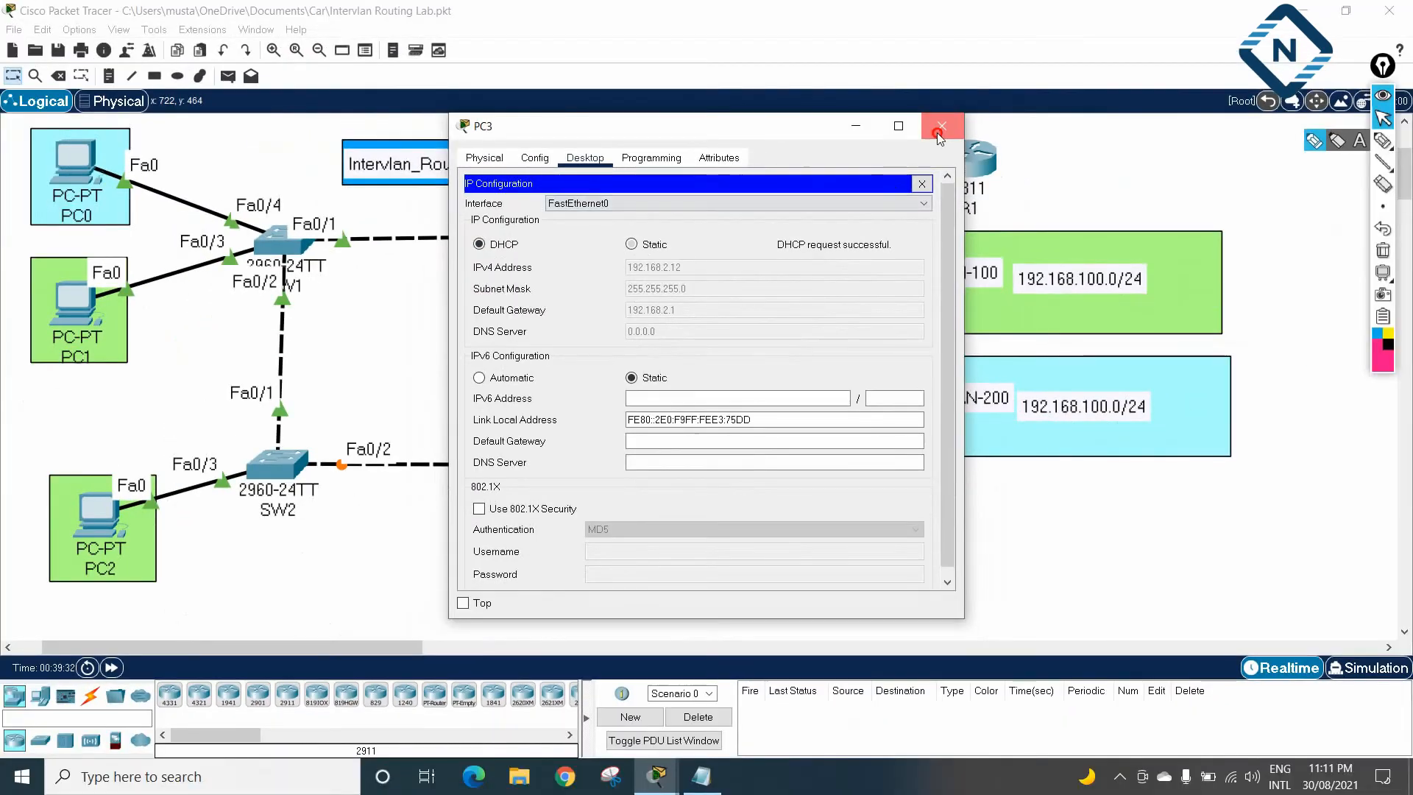
pyautogui.click(1268, 109)
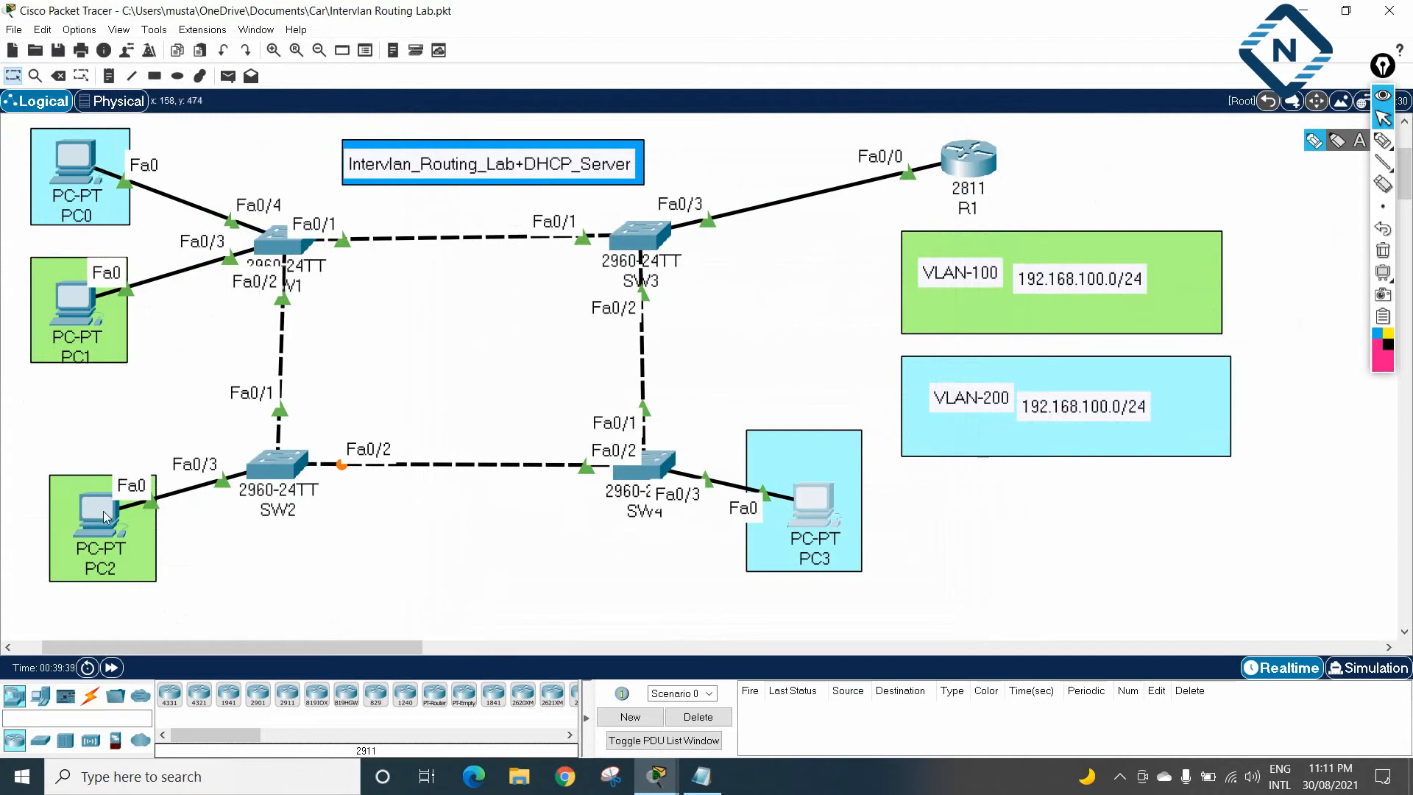
# - Open PC2's command prompt, enlarge and reposition its window, and run ipconfig to check the IPv4 address
pyautogui.moveTo(106, 515)
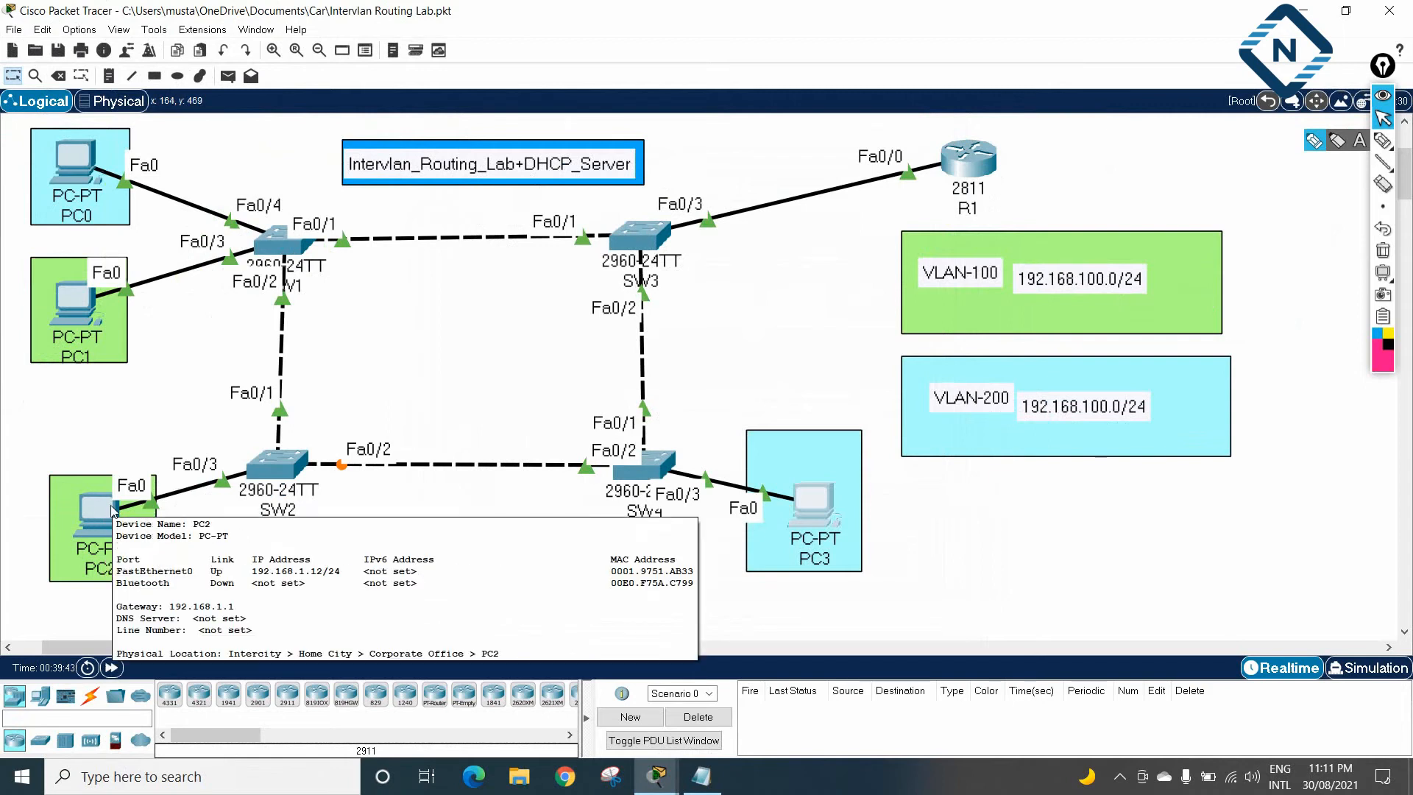
pyautogui.moveTo(81, 165)
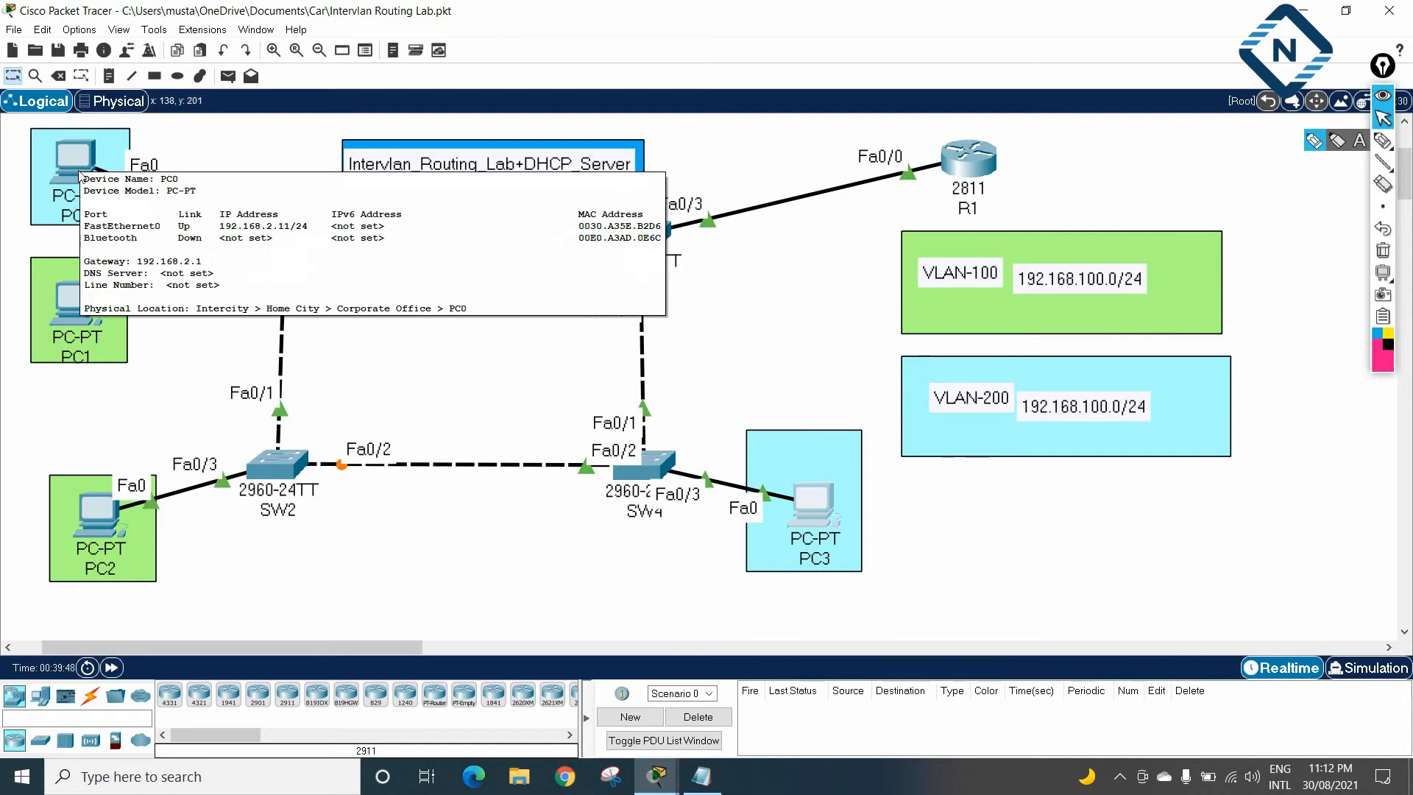
pyautogui.click(98, 515)
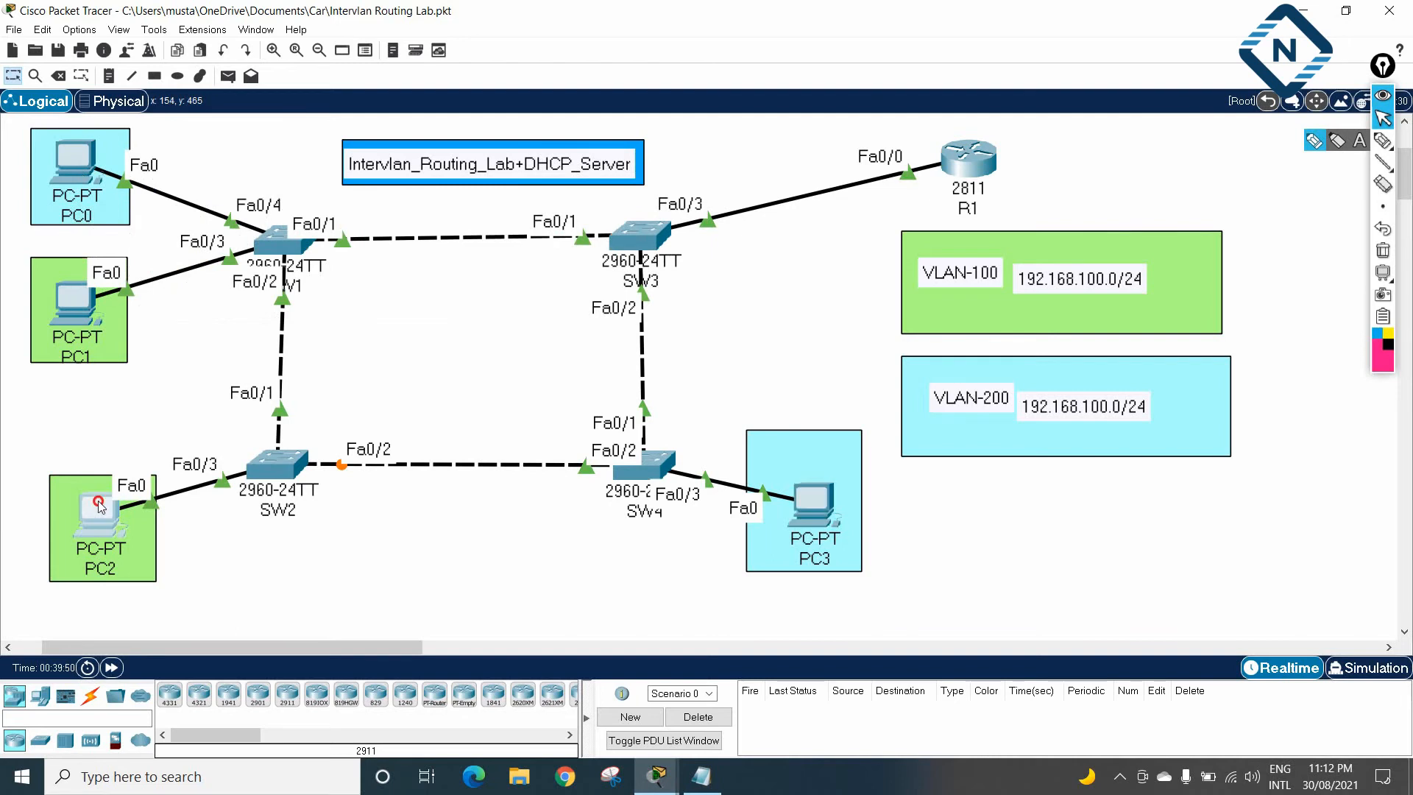
pyautogui.click(775, 223)
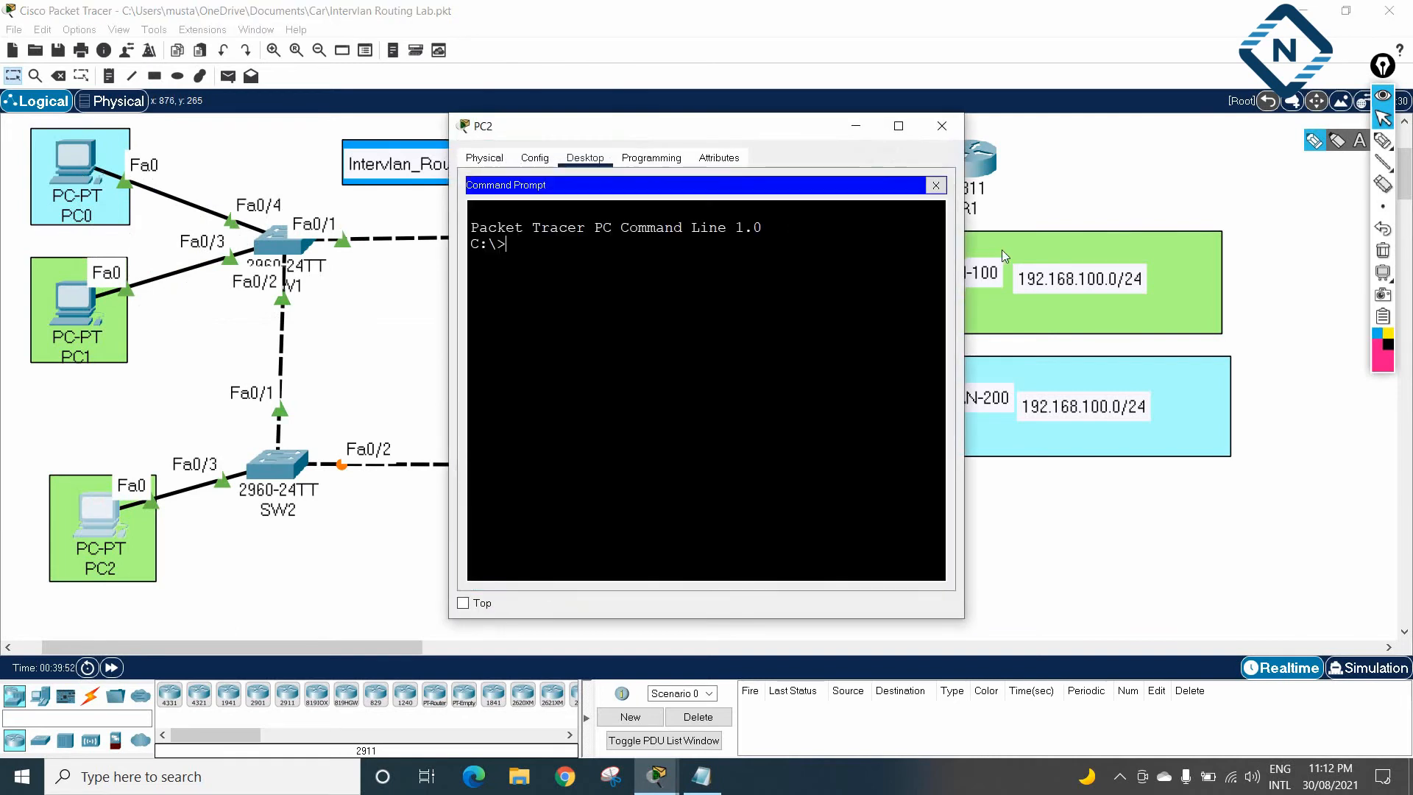
pyautogui.moveTo(967, 241); pyautogui.dragTo(1329, 240)
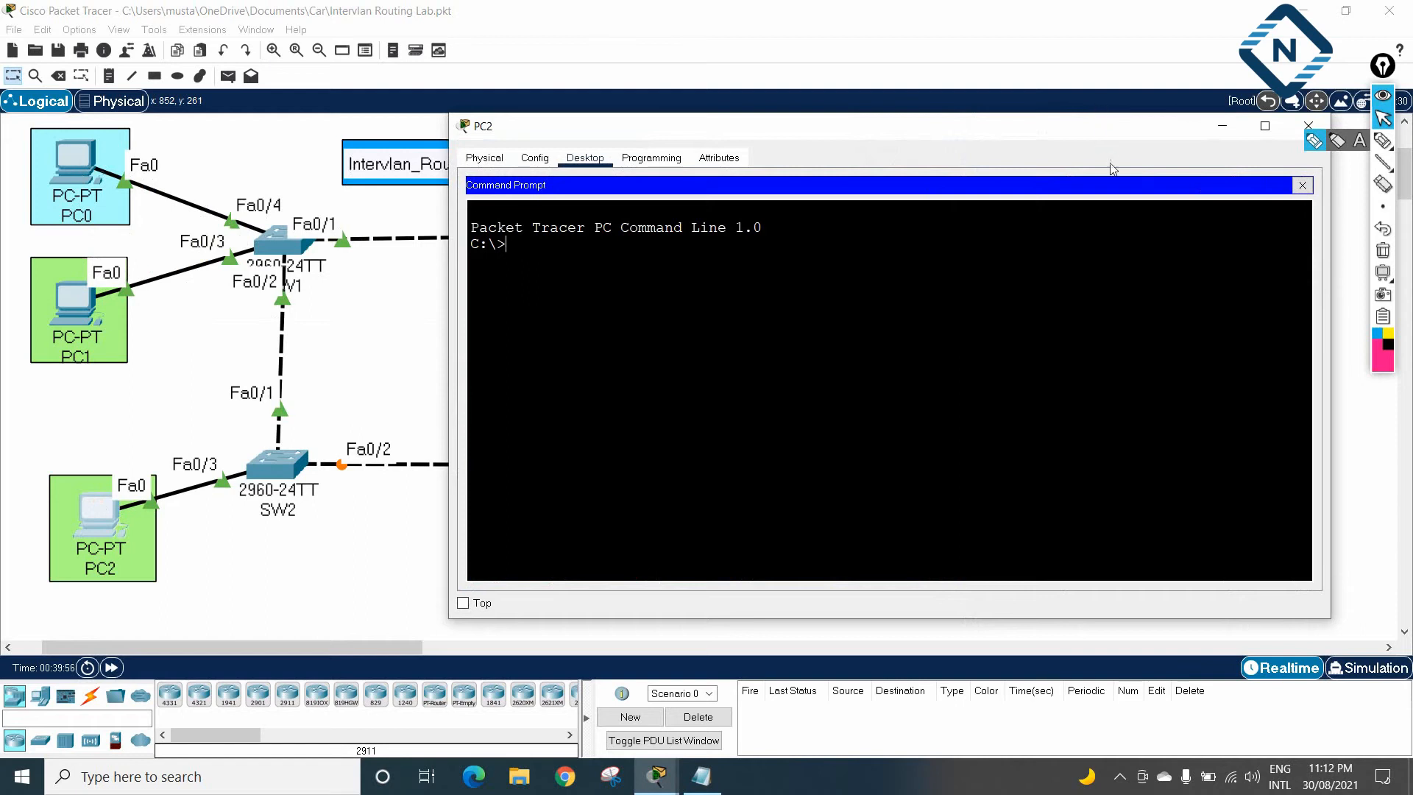
pyautogui.moveTo(1105, 140); pyautogui.dragTo(1128, 246)
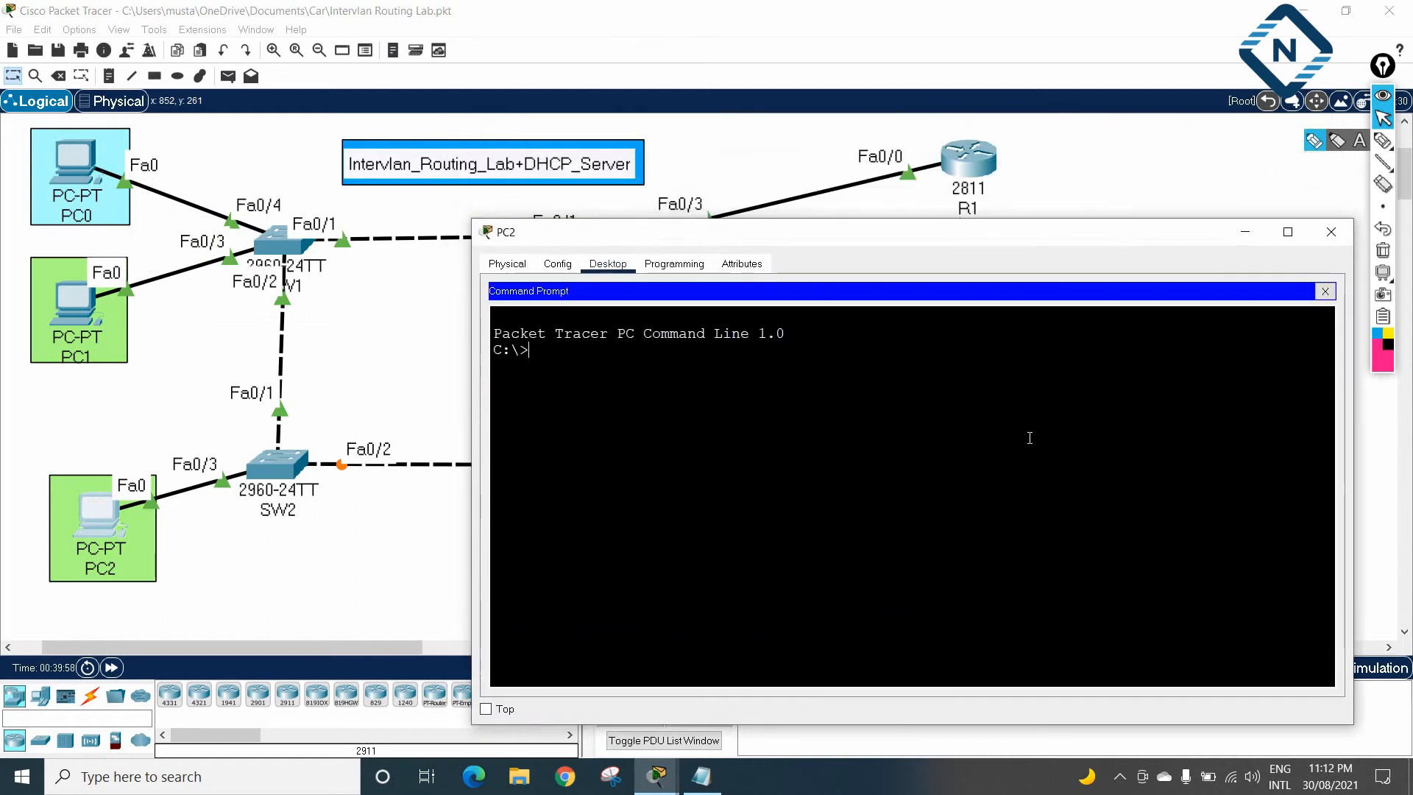
pyautogui.write('ipconfi')
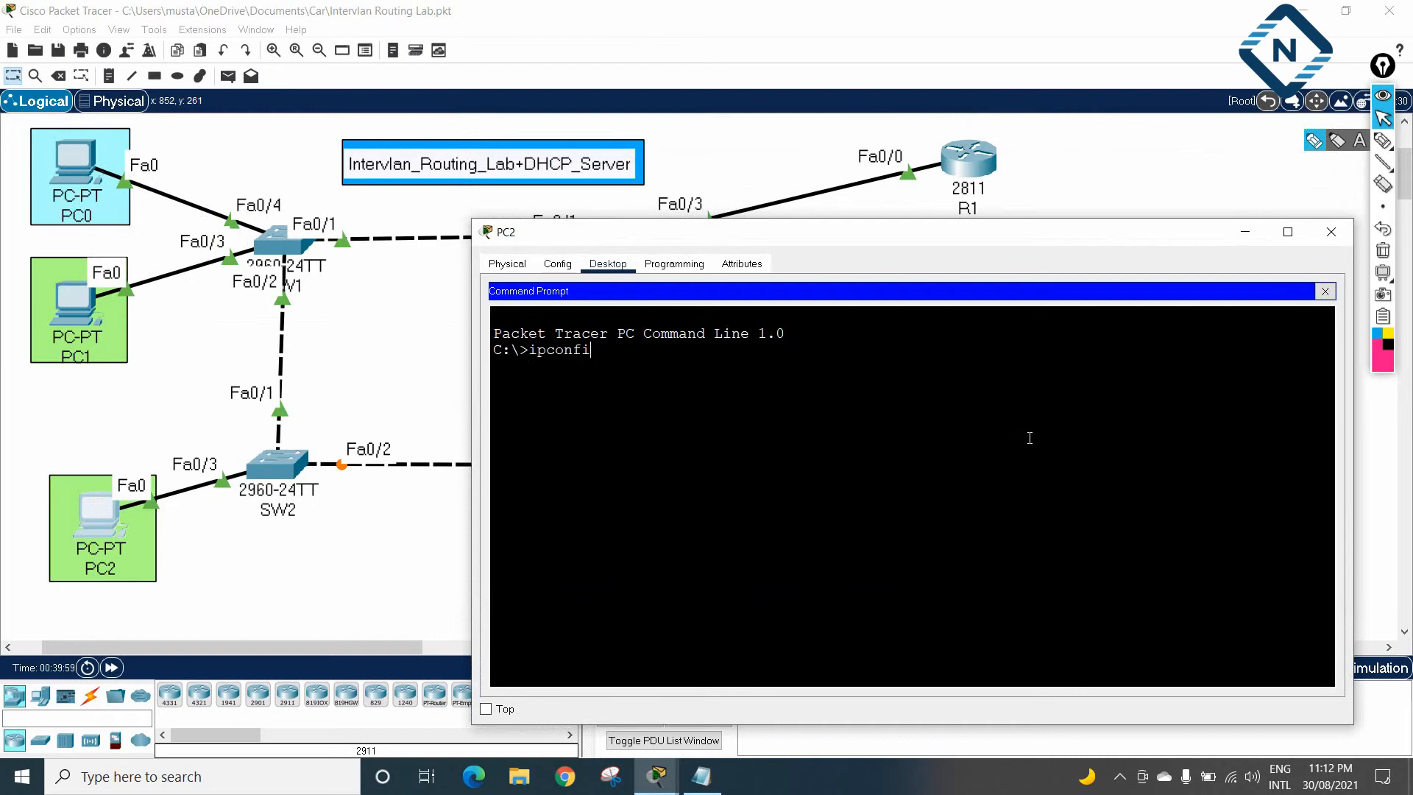
pyautogui.write('g')
pyautogui.press('Return')
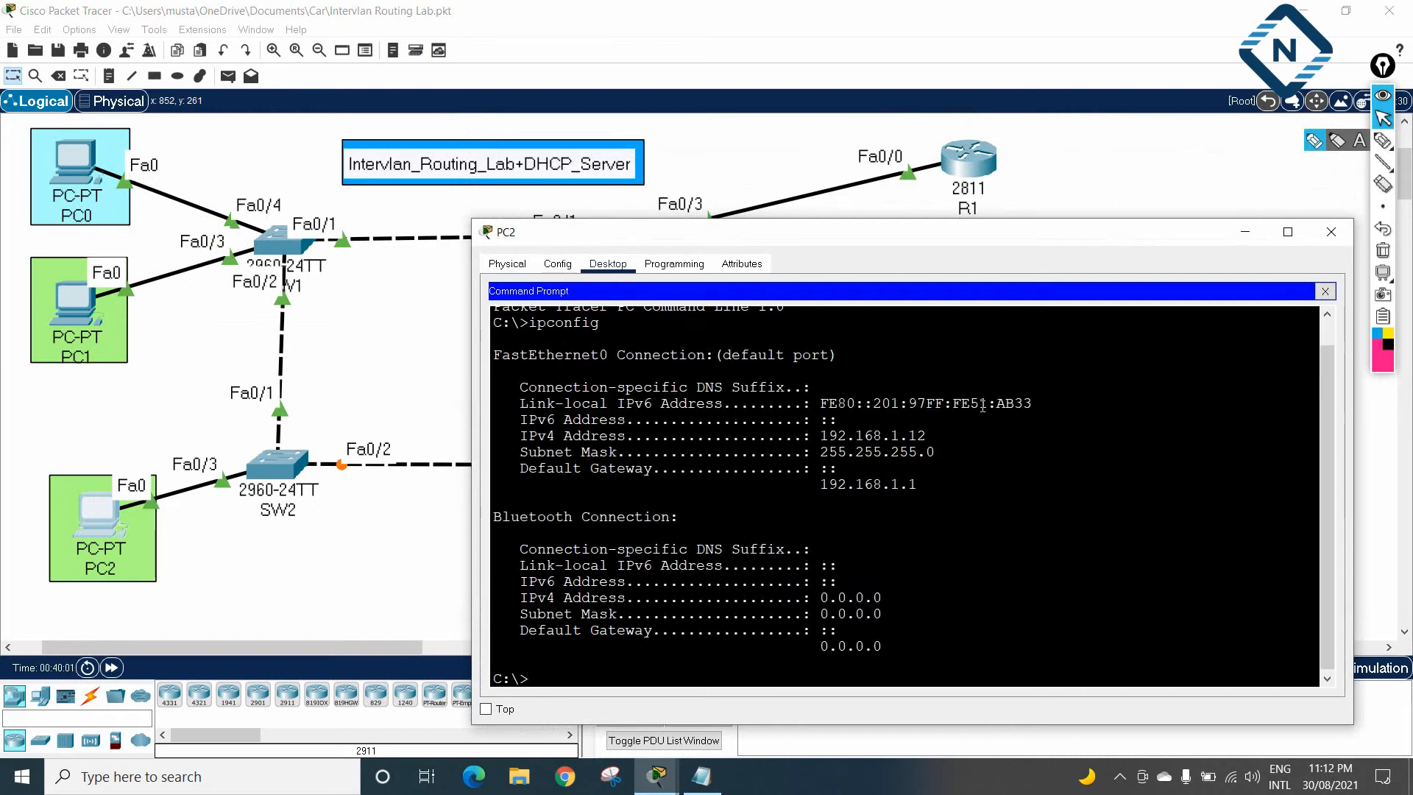
pyautogui.moveTo(953, 432); pyautogui.dragTo(827, 435)
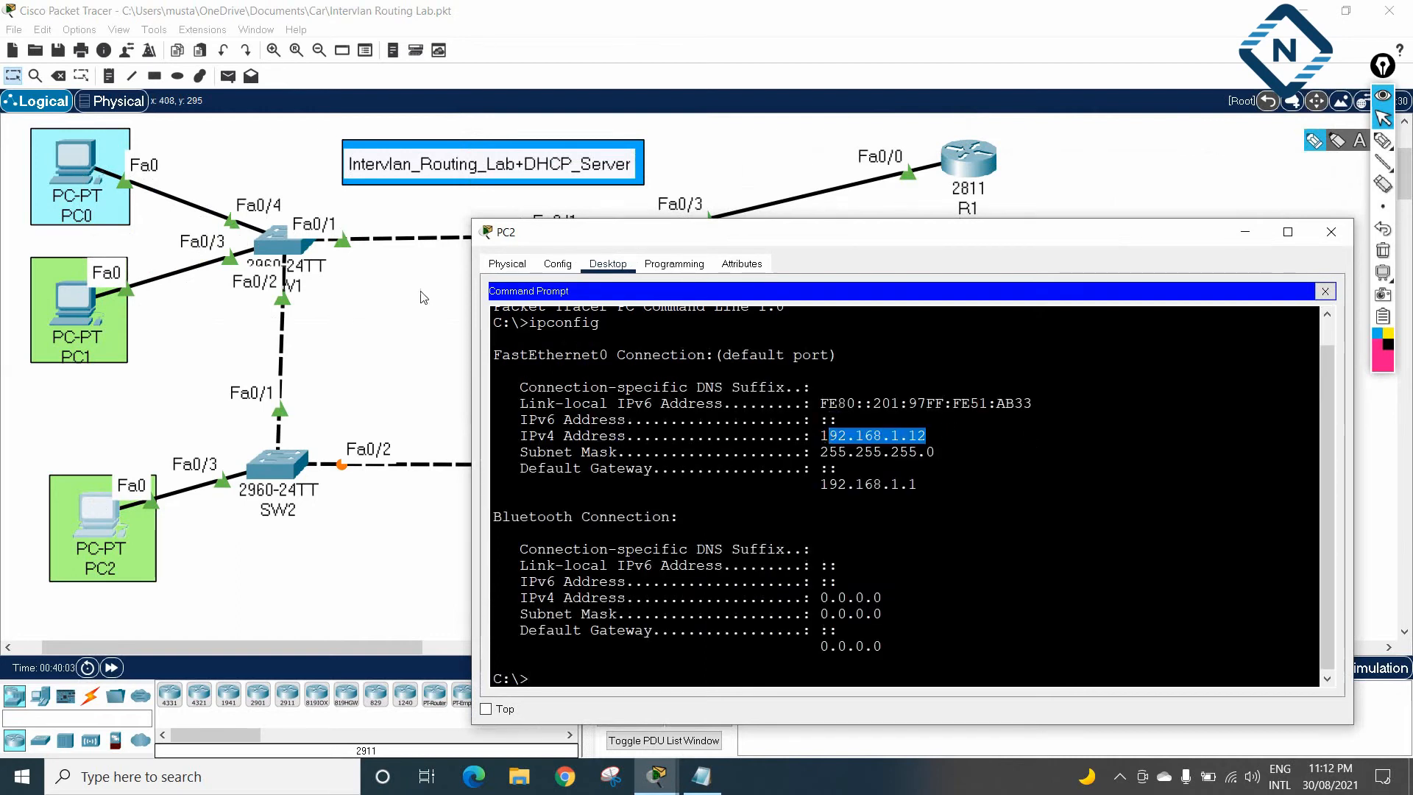
# - Look up PC0's IP address and ping 192.168.2.11 from PC2's command prompt, checking the first result line
pyautogui.click(80, 170)
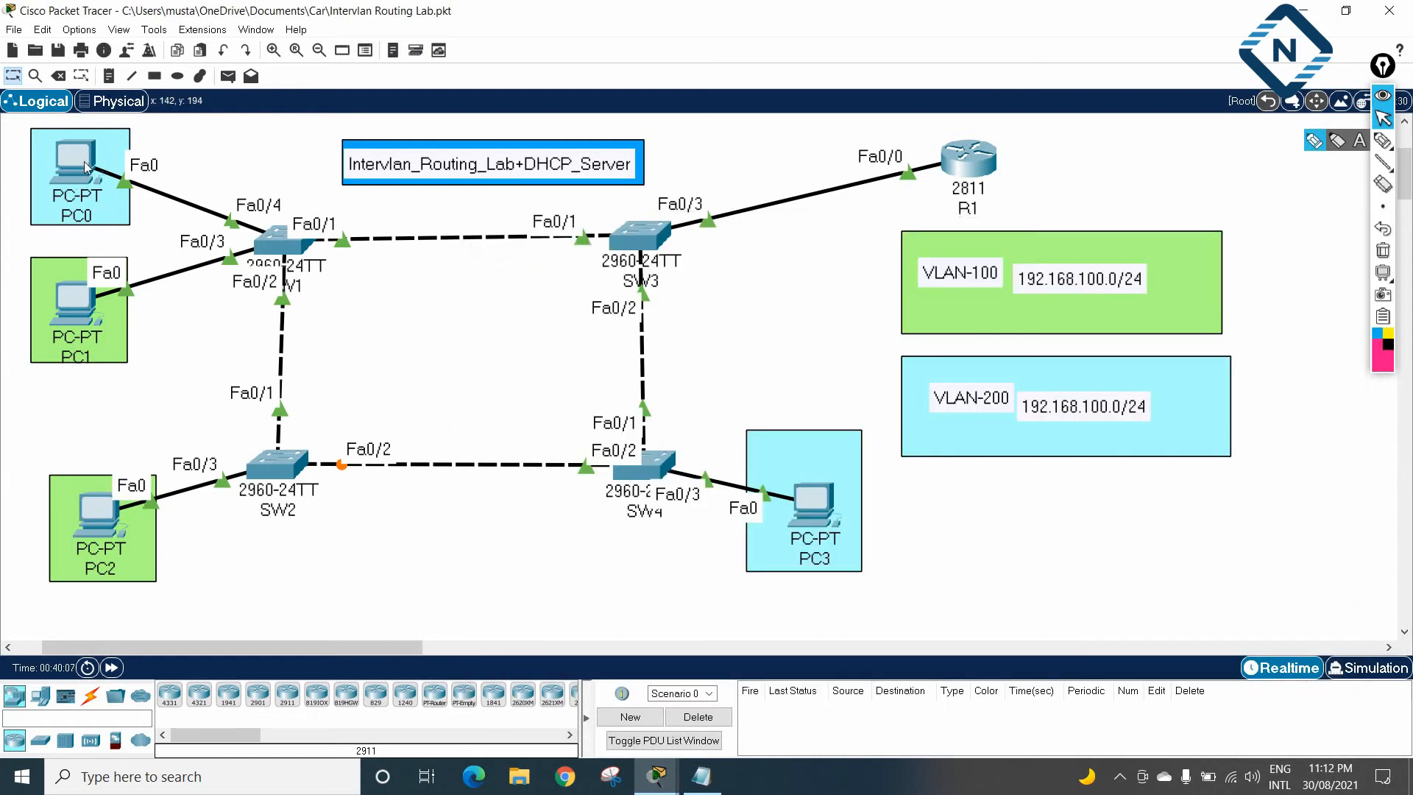
pyautogui.moveTo(85, 167)
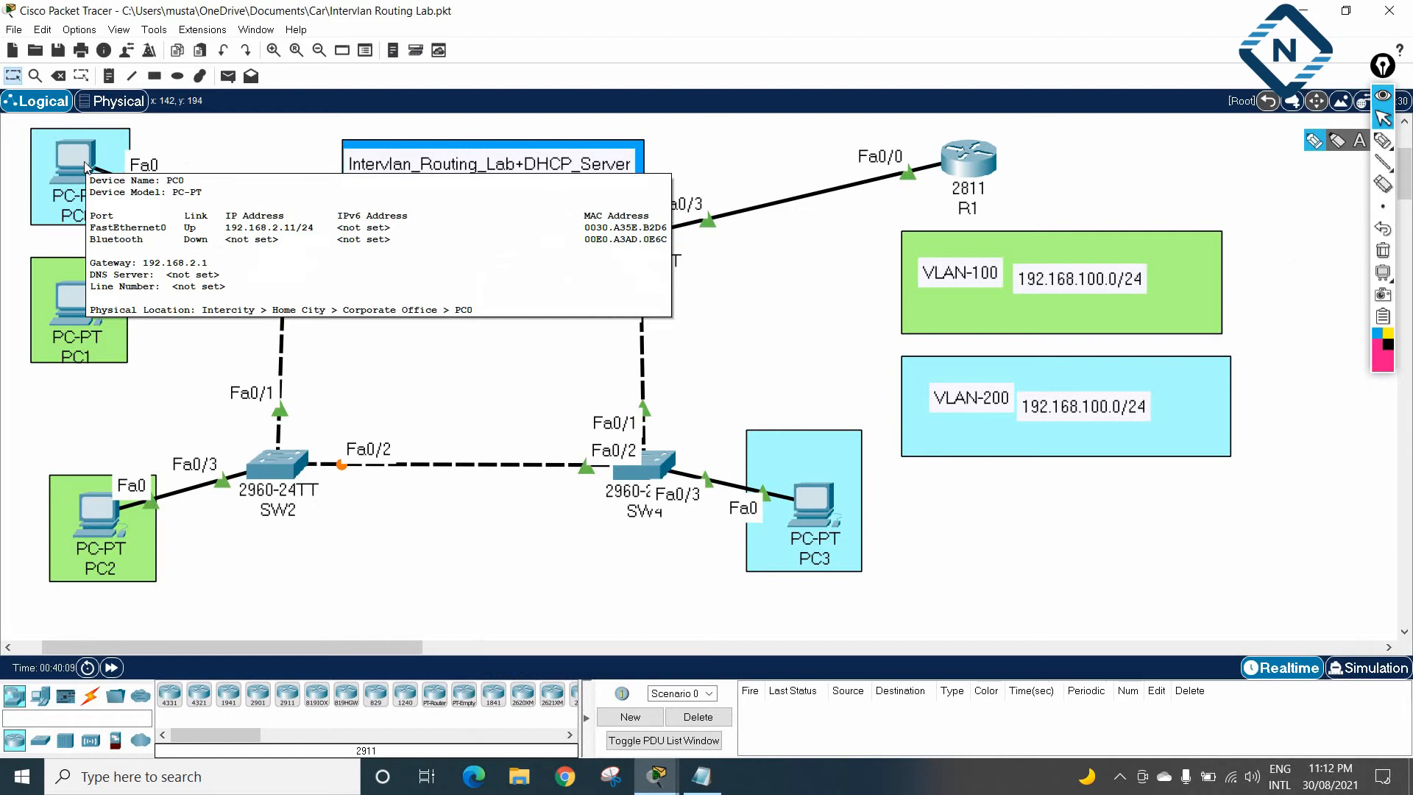
pyautogui.click(85, 168)
pyautogui.click(508, 226)
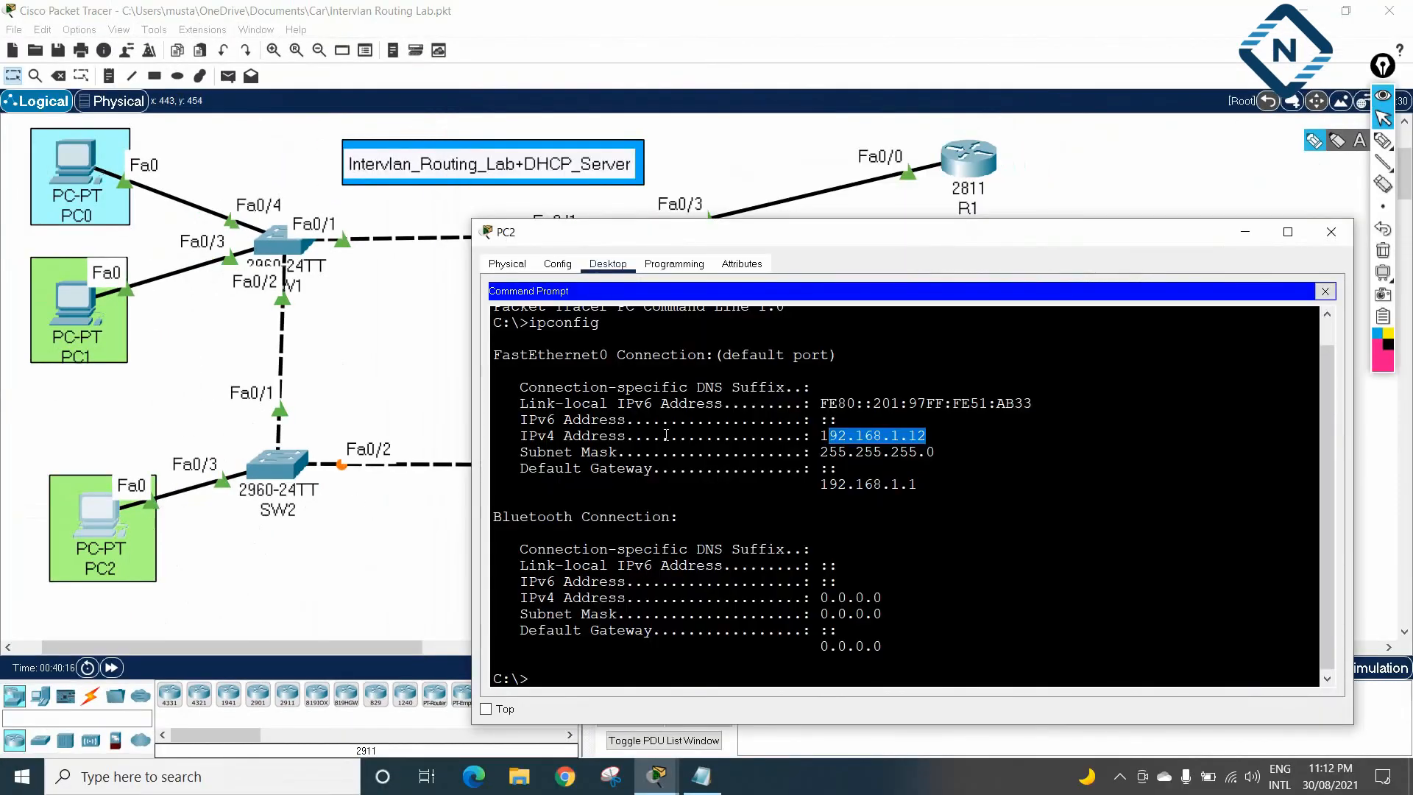
pyautogui.moveTo(727, 234); pyautogui.dragTo(725, 153)
pyautogui.click(910, 430)
pyautogui.press('Return')
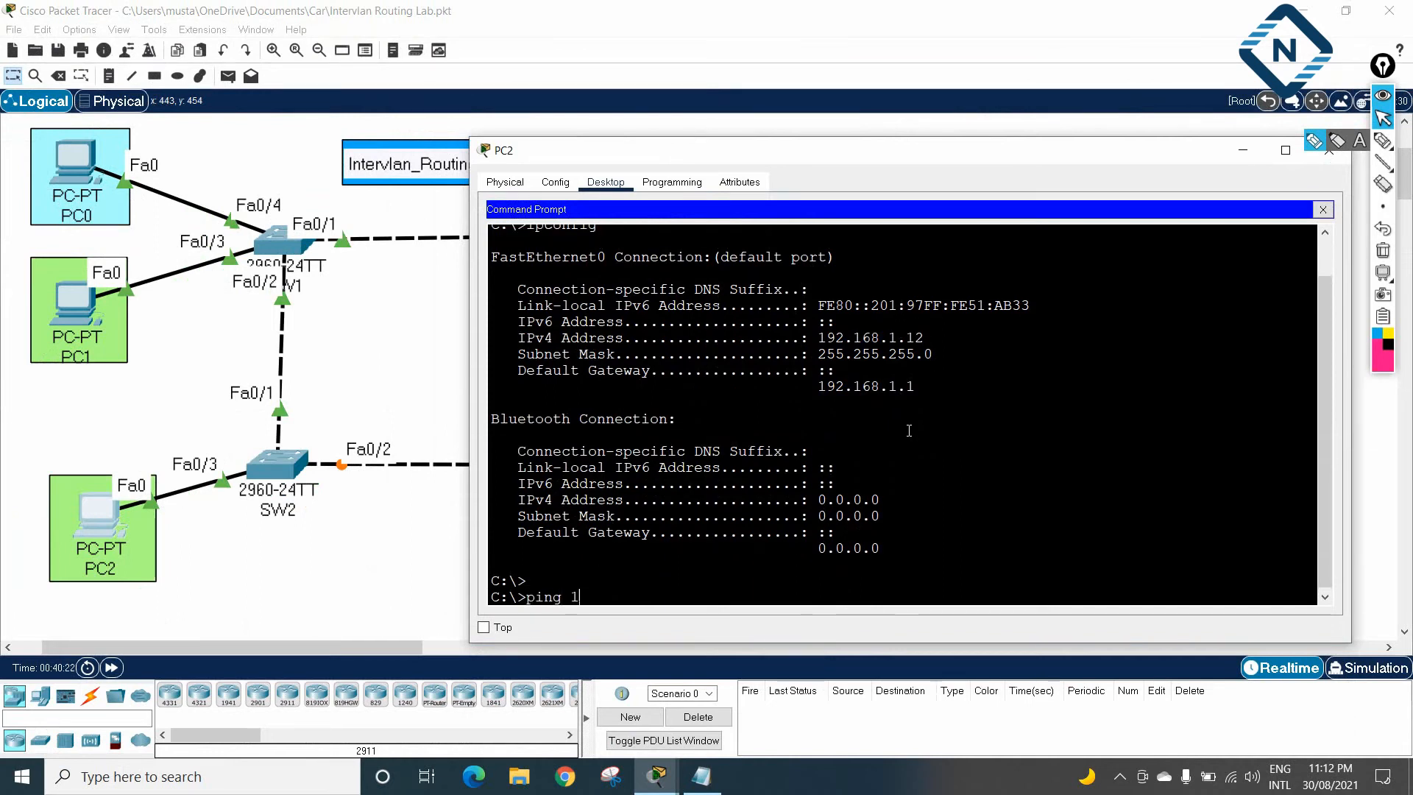
pyautogui.write('ping 192.168.2.11')
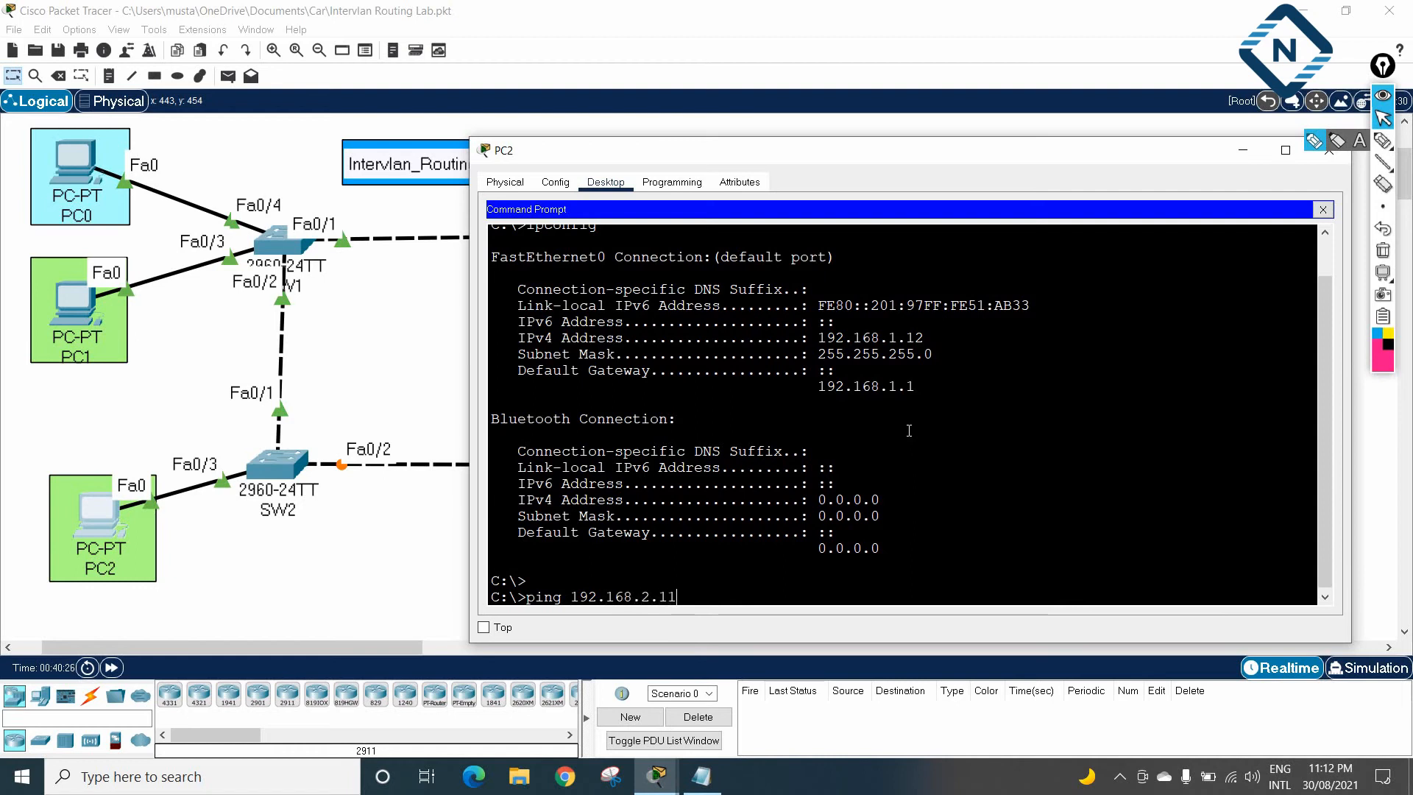
pyautogui.press('Return')
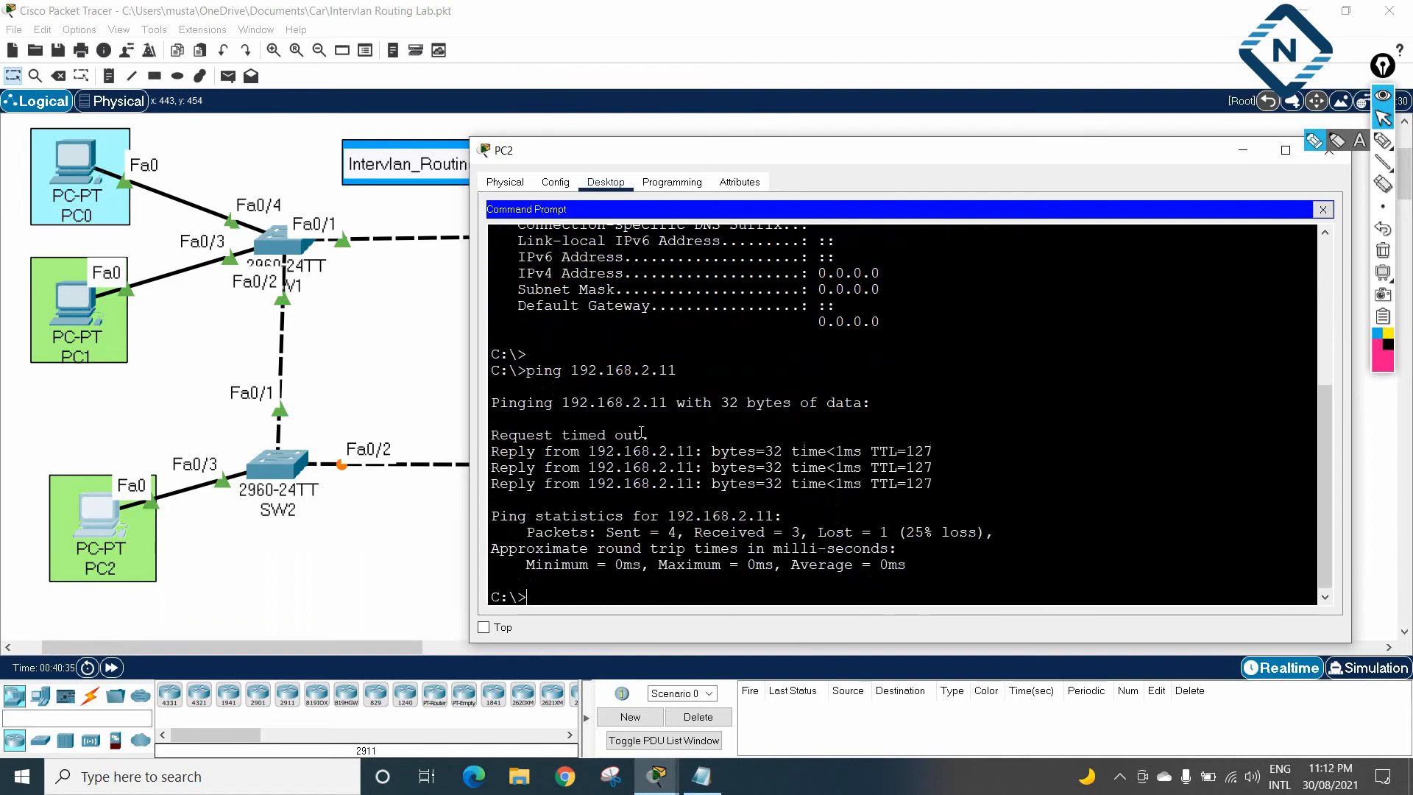
pyautogui.moveTo(654, 430); pyautogui.dragTo(486, 434)
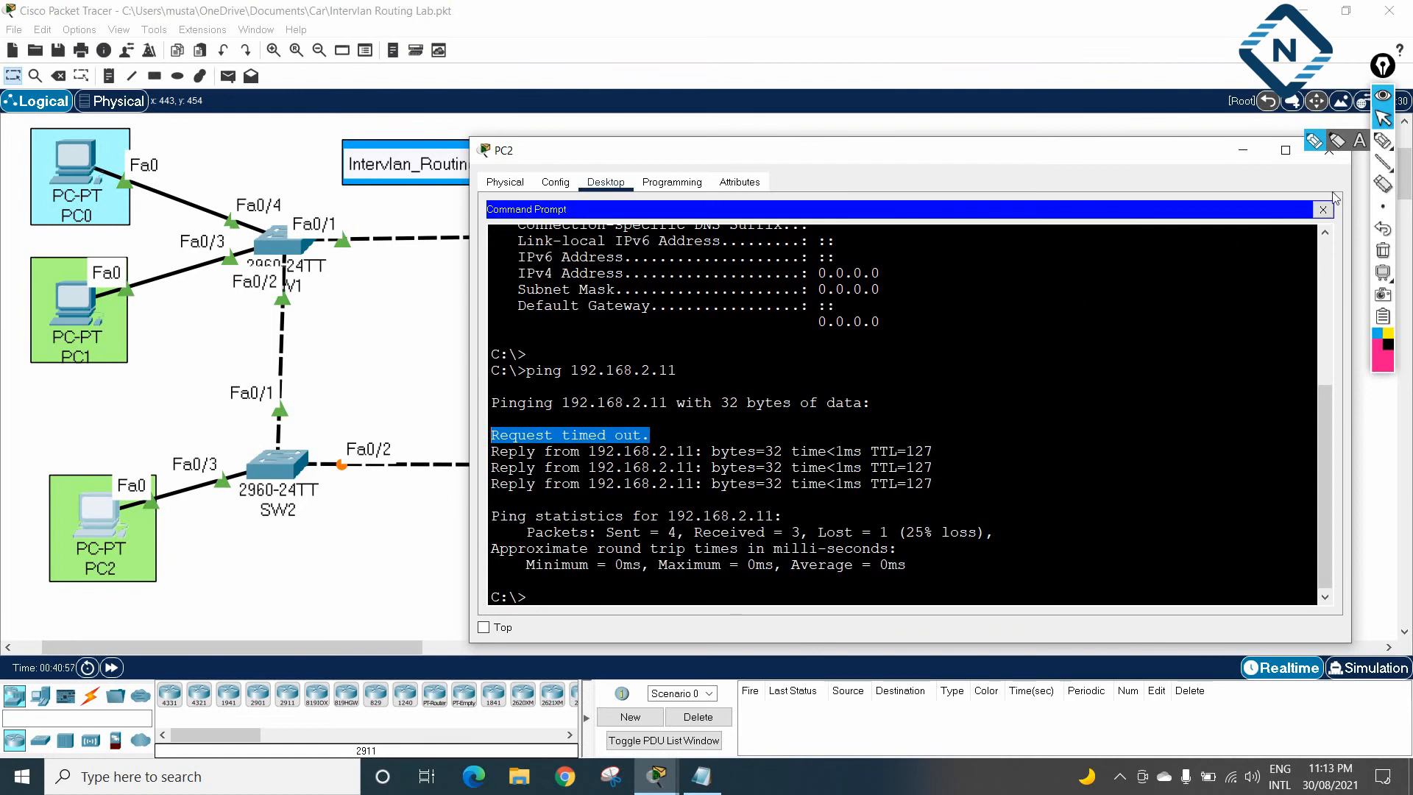
pyautogui.click(1383, 142)
pyautogui.moveTo(859, 155)
pyautogui.mouseDown()
pyautogui.moveTo(876, 168)
pyautogui.moveTo(897, 145)
pyautogui.moveTo(957, 150)
pyautogui.moveTo(973, 126)
pyautogui.moveTo(979, 147)
pyautogui.moveTo(1122, 120)
pyautogui.mouseUp()
pyautogui.click(915, 151)
pyautogui.click(987, 144)
pyautogui.click(1068, 126)
pyautogui.moveTo(899, 177); pyautogui.dragTo(1087, 142)
pyautogui.click(1383, 250)
pyautogui.click(1381, 117)
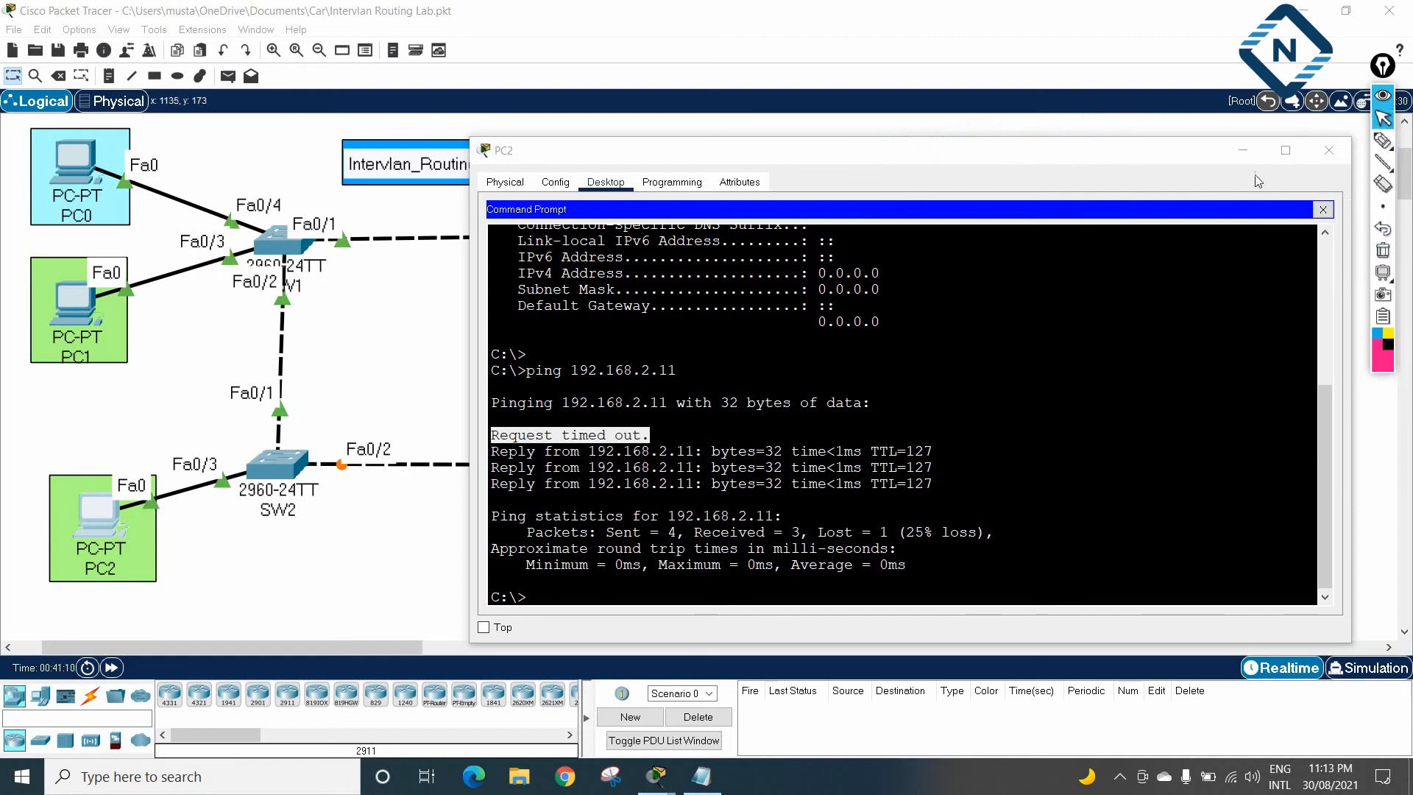
pyautogui.click(1126, 303)
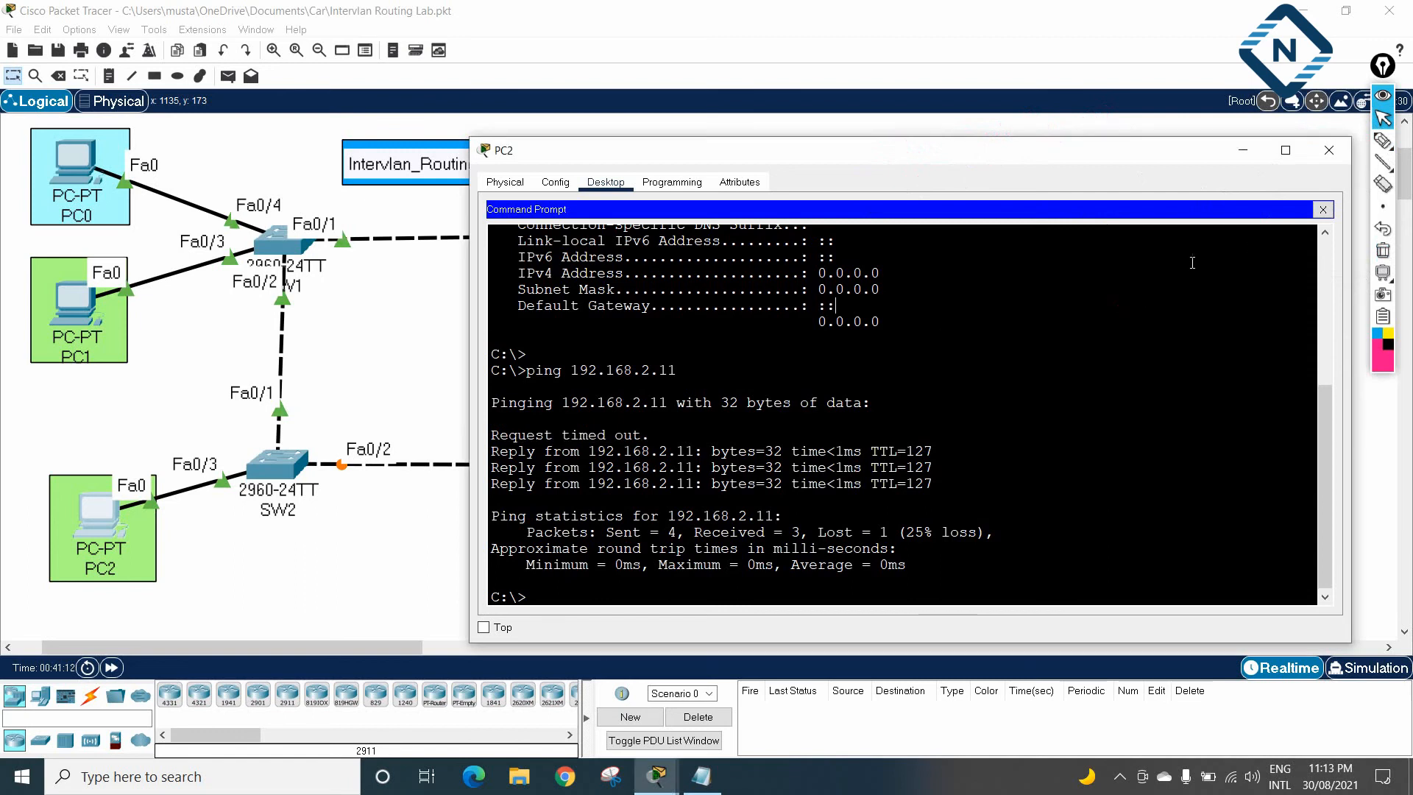
# - Draw an ink arrow from PC2 to PC0 and label PC2 as VLAN 100 and PC0 as VLAN 200
pyautogui.click(1383, 140)
pyautogui.moveTo(134, 527)
pyautogui.mouseDown()
pyautogui.moveTo(151, 524)
pyautogui.moveTo(199, 442)
pyautogui.moveTo(125, 189)
pyautogui.moveTo(112, 200)
pyautogui.mouseUp()
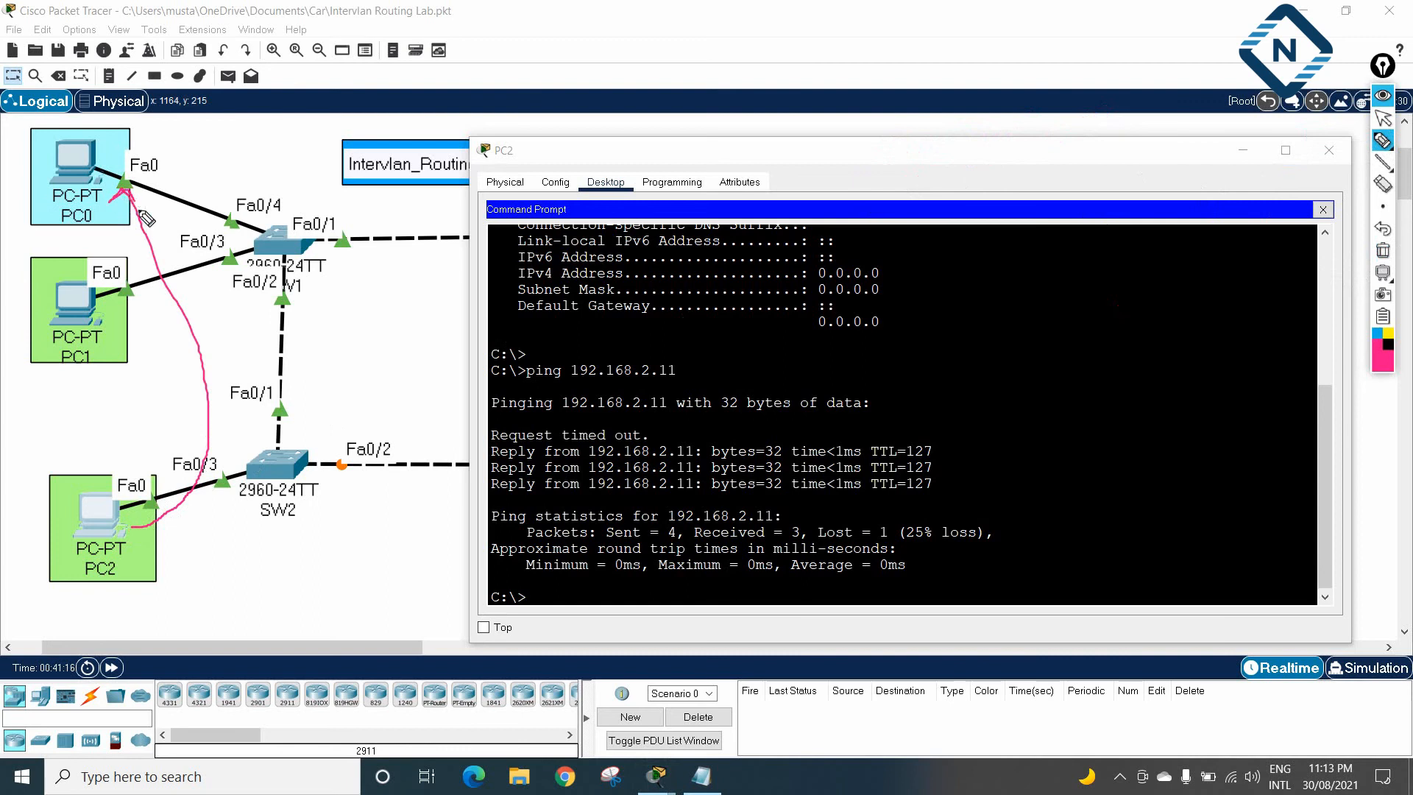
pyautogui.moveTo(172, 558); pyautogui.dragTo(248, 542)
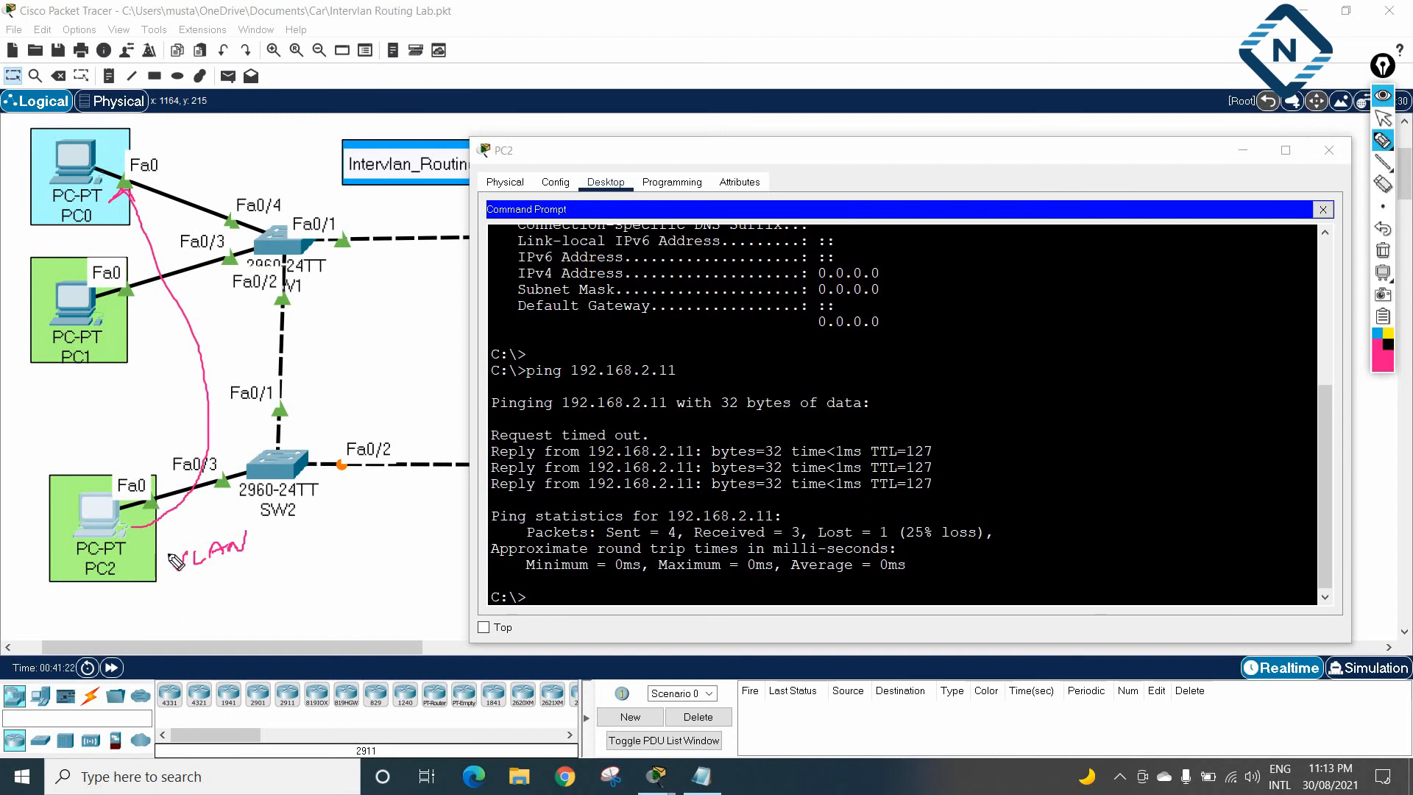
pyautogui.moveTo(265, 535); pyautogui.dragTo(264, 549)
pyautogui.moveTo(285, 535); pyautogui.dragTo(298, 525)
pyautogui.moveTo(165, 151); pyautogui.dragTo(182, 146)
pyautogui.moveTo(189, 145)
pyautogui.mouseDown()
pyautogui.moveTo(192, 159)
pyautogui.moveTo(234, 140)
pyautogui.moveTo(274, 145)
pyautogui.mouseUp()
pyautogui.moveTo(284, 129); pyautogui.dragTo(301, 130)
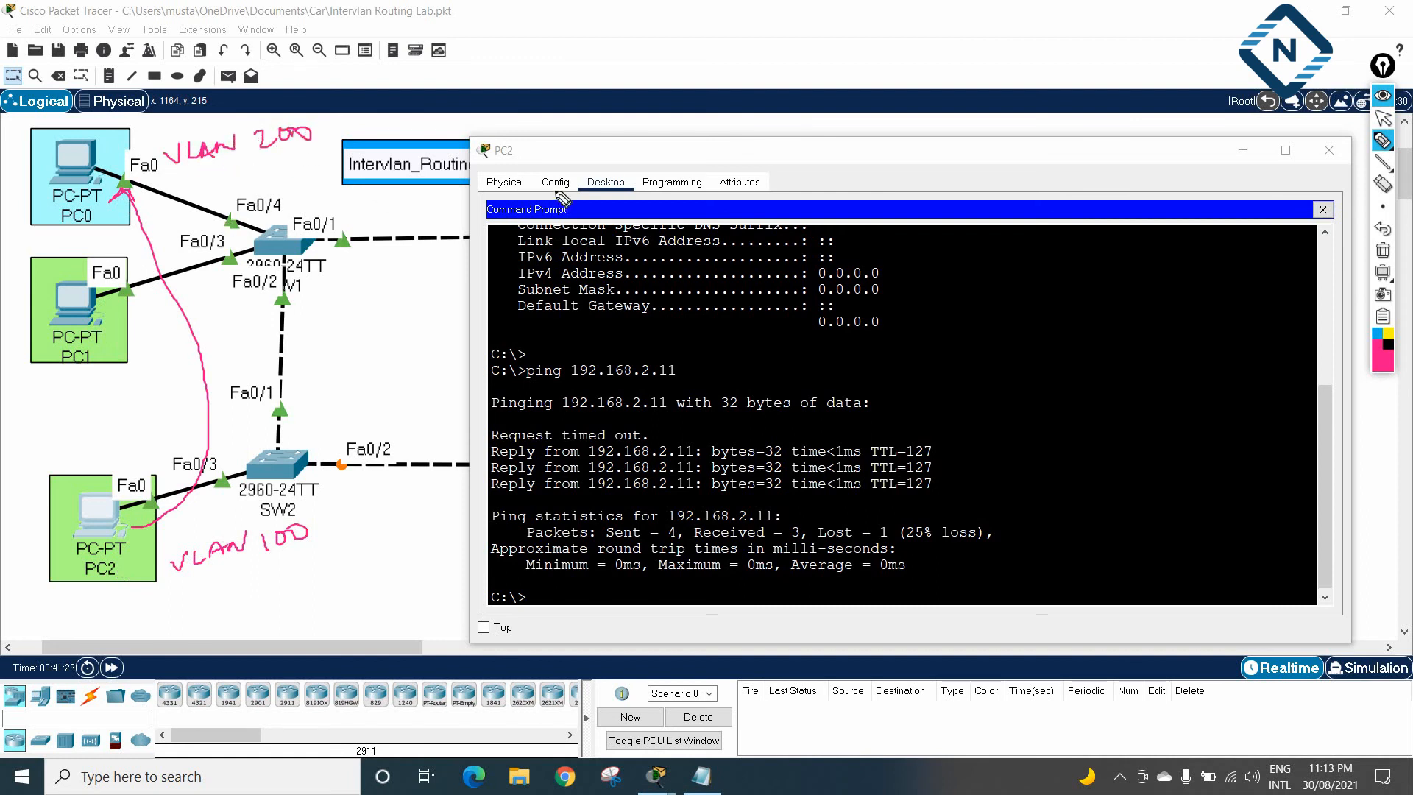
pyautogui.click(1382, 118)
# - Review the ping replies in PC2's command prompt, close its window, and clear the ink annotations
pyautogui.click(1243, 150)
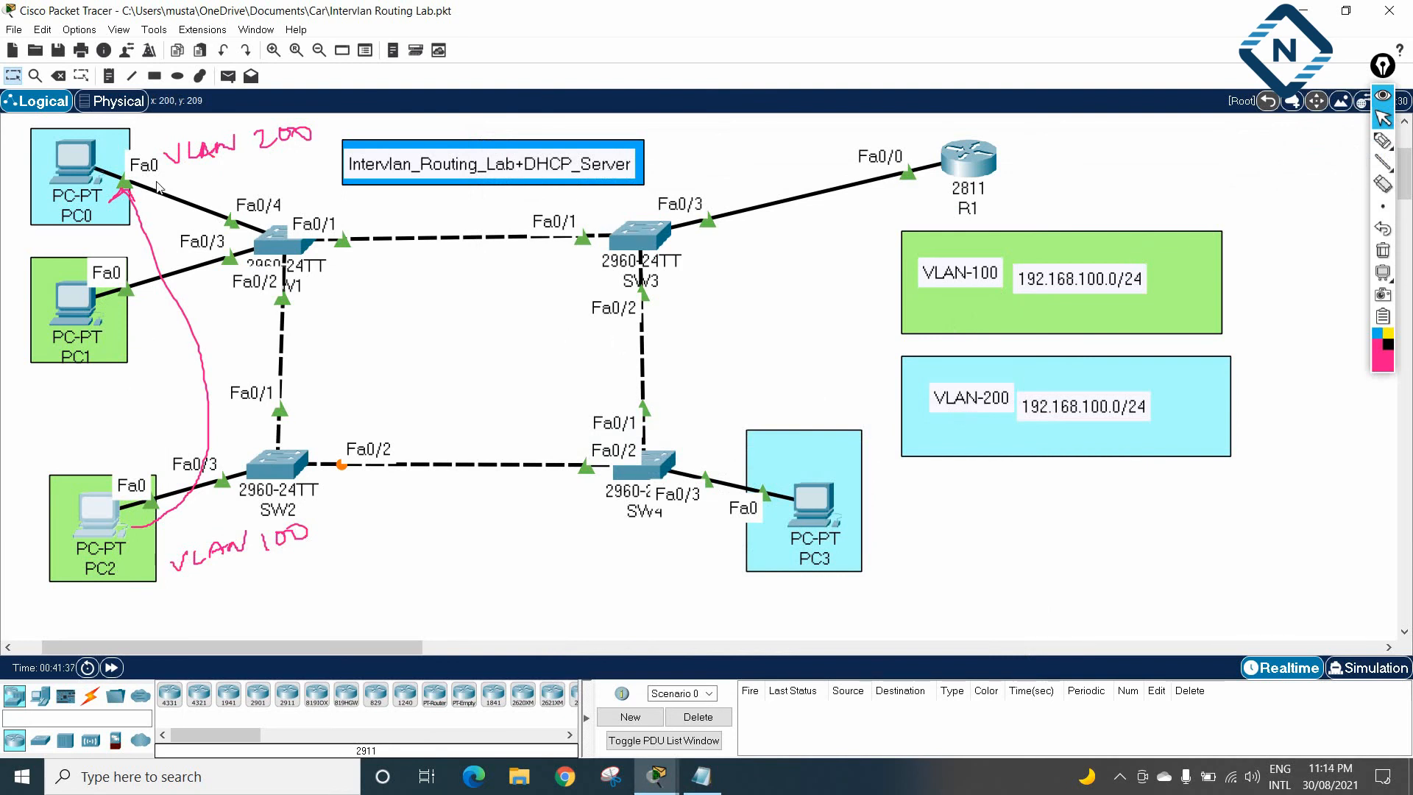
pyautogui.click(107, 504)
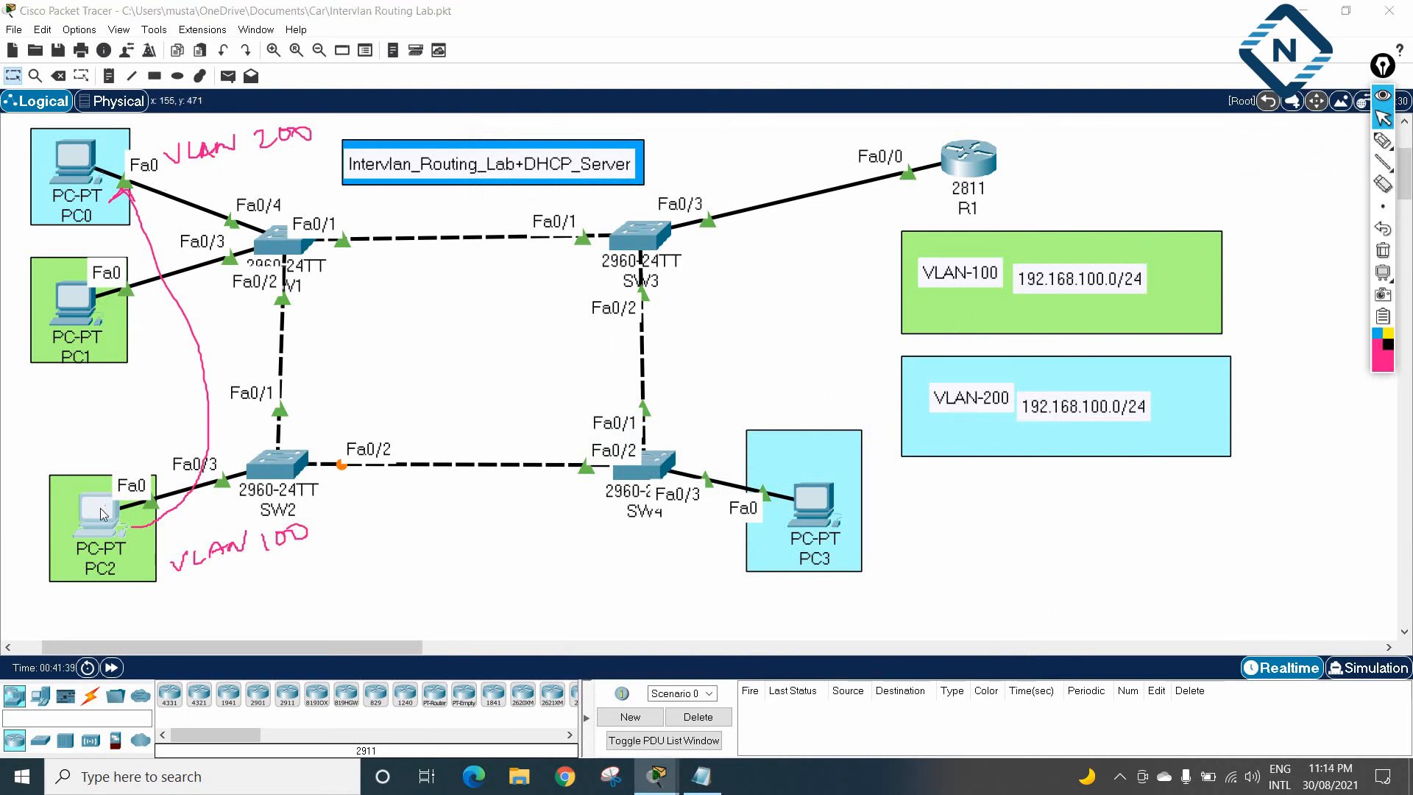
pyautogui.moveTo(1326, 303); pyautogui.dragTo(1294, 488)
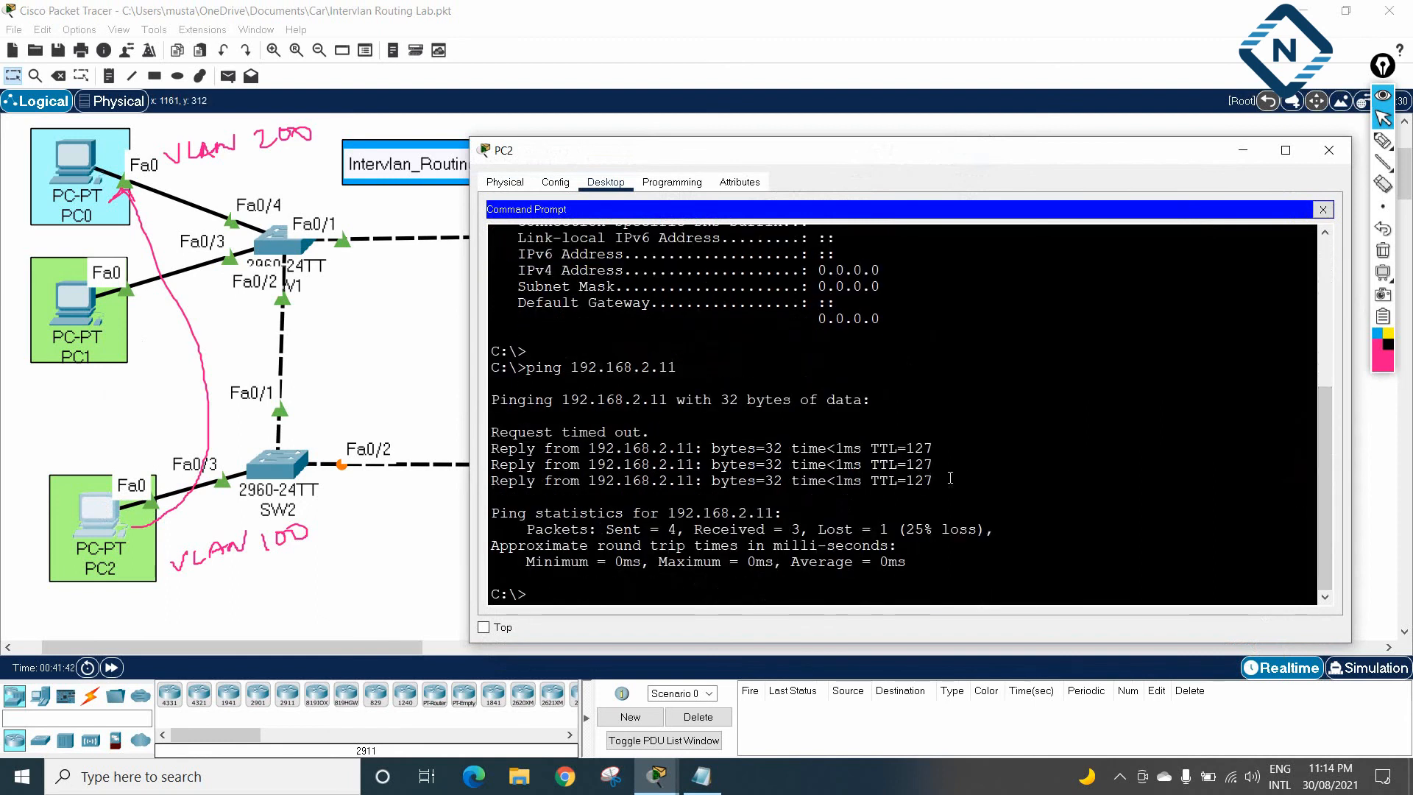
pyautogui.moveTo(921, 480); pyautogui.dragTo(618, 451)
pyautogui.moveTo(489, 449); pyautogui.dragTo(896, 502)
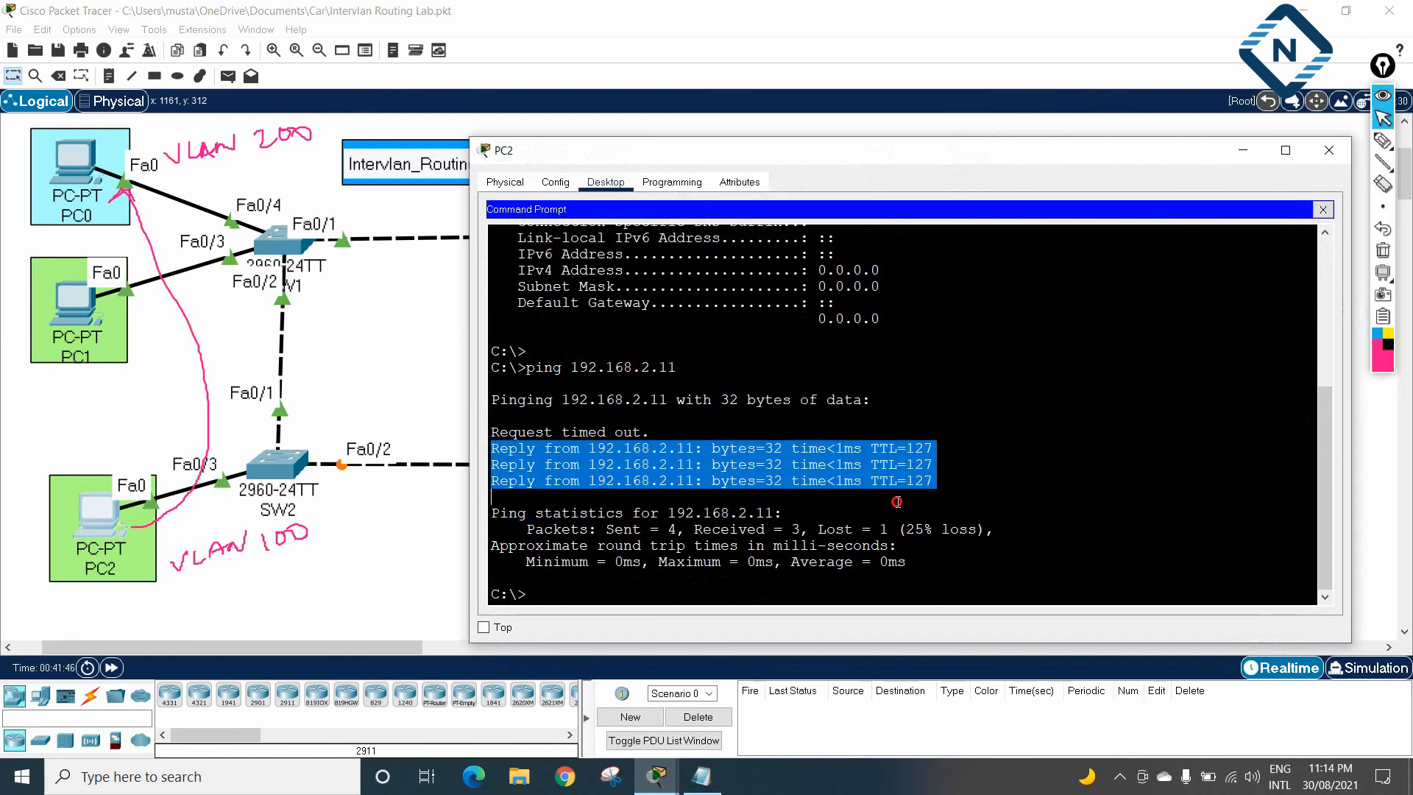
pyautogui.click(1383, 140)
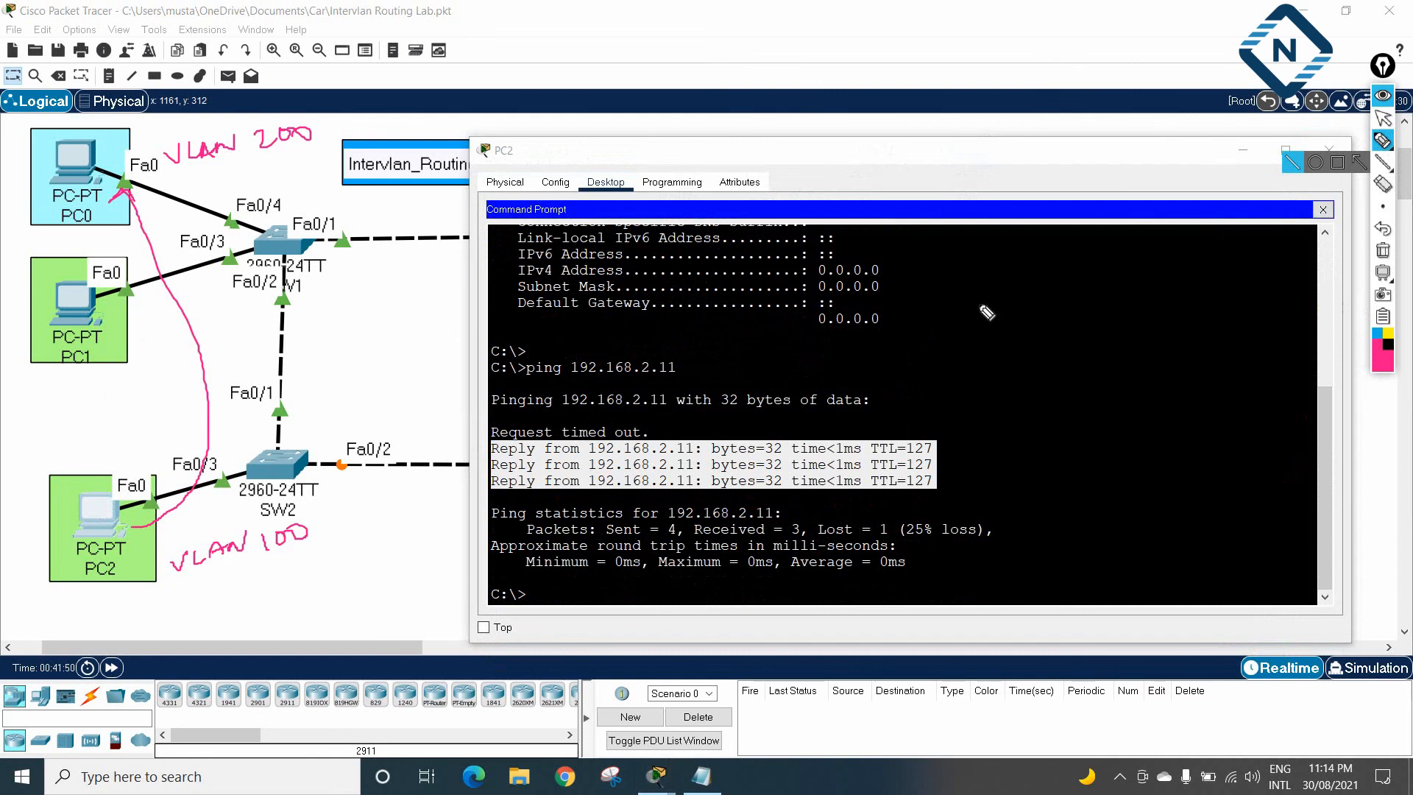
pyautogui.click(1384, 119)
pyautogui.click(1329, 150)
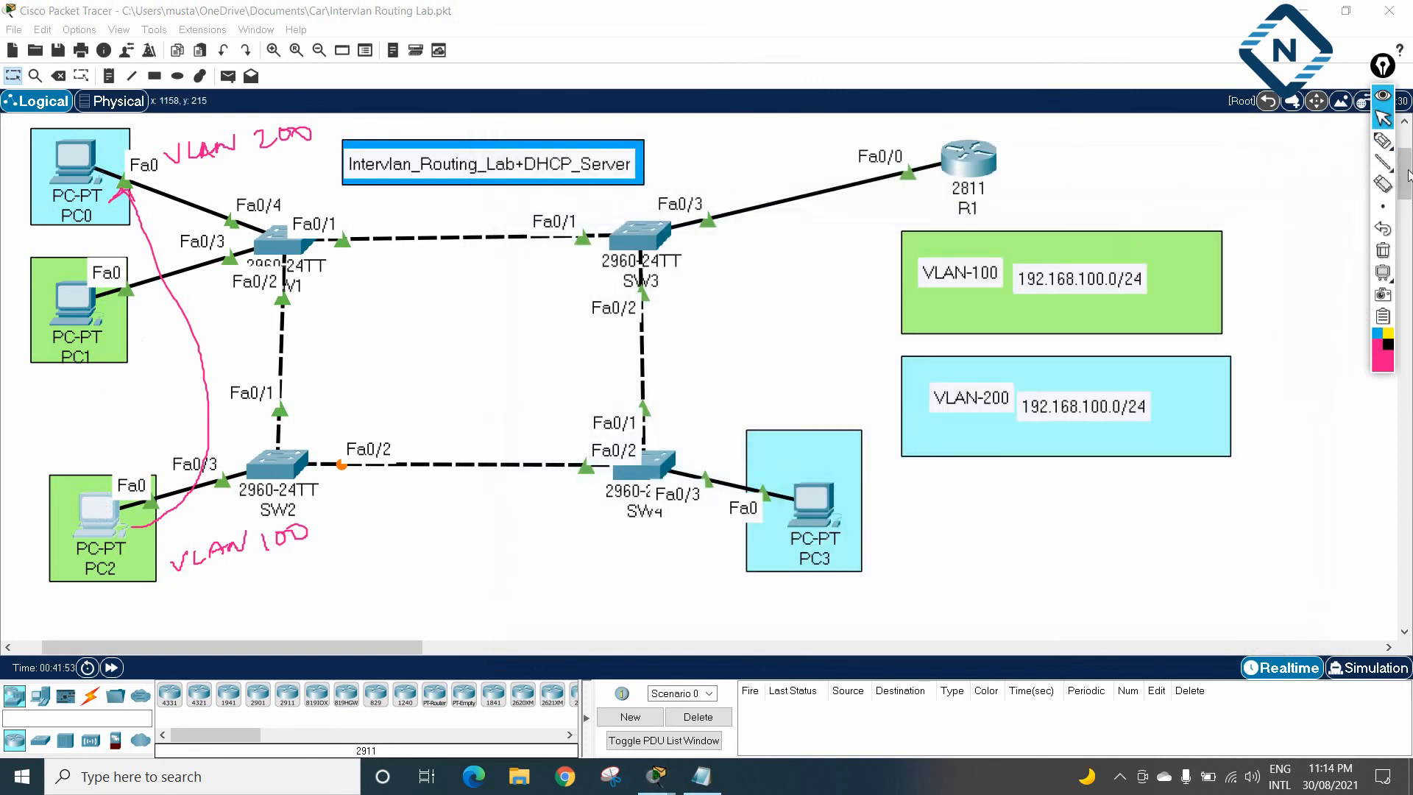
pyautogui.click(1383, 250)
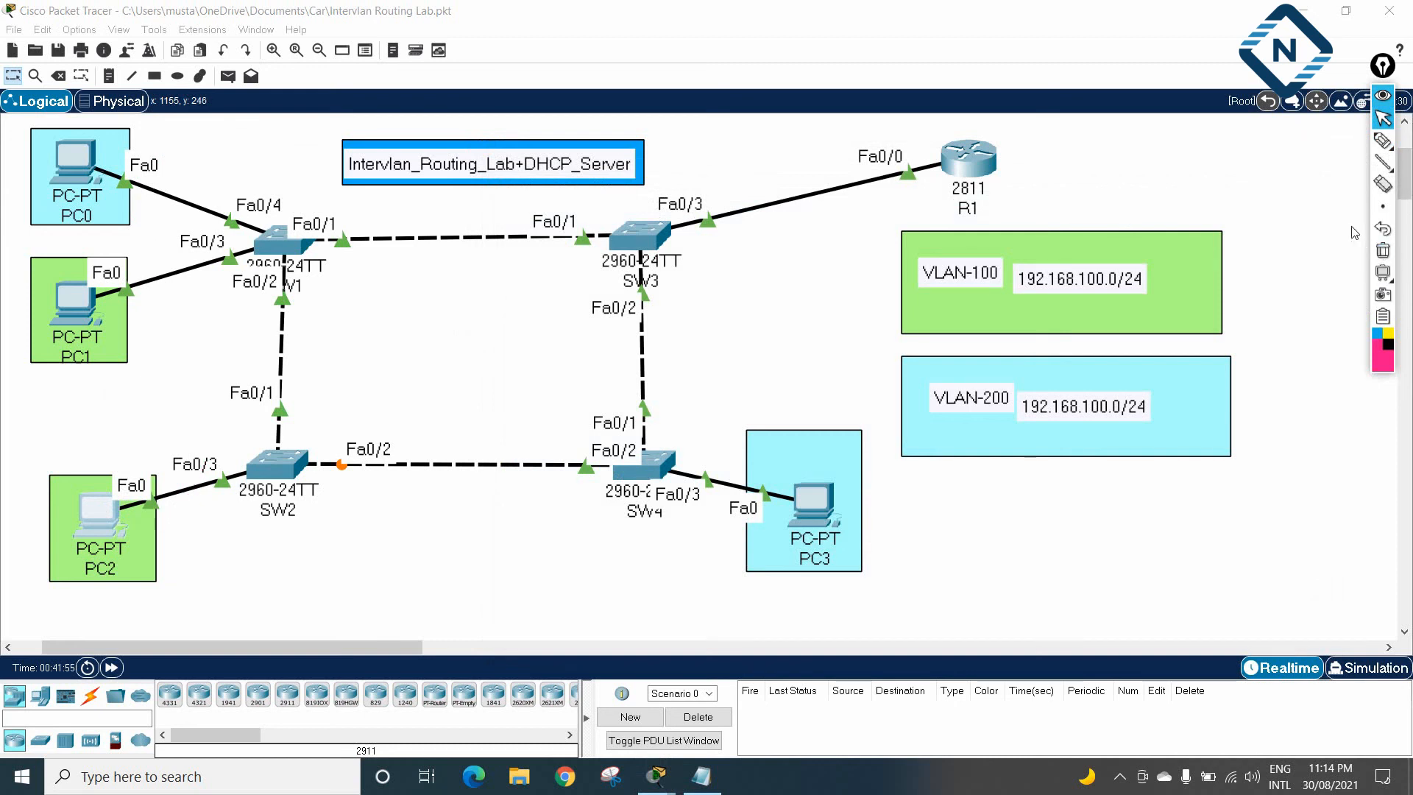
# - Circle R1's Fa0/0 port in ink, add notes around its link to SW3, and clear the annotations
pyautogui.click(1383, 140)
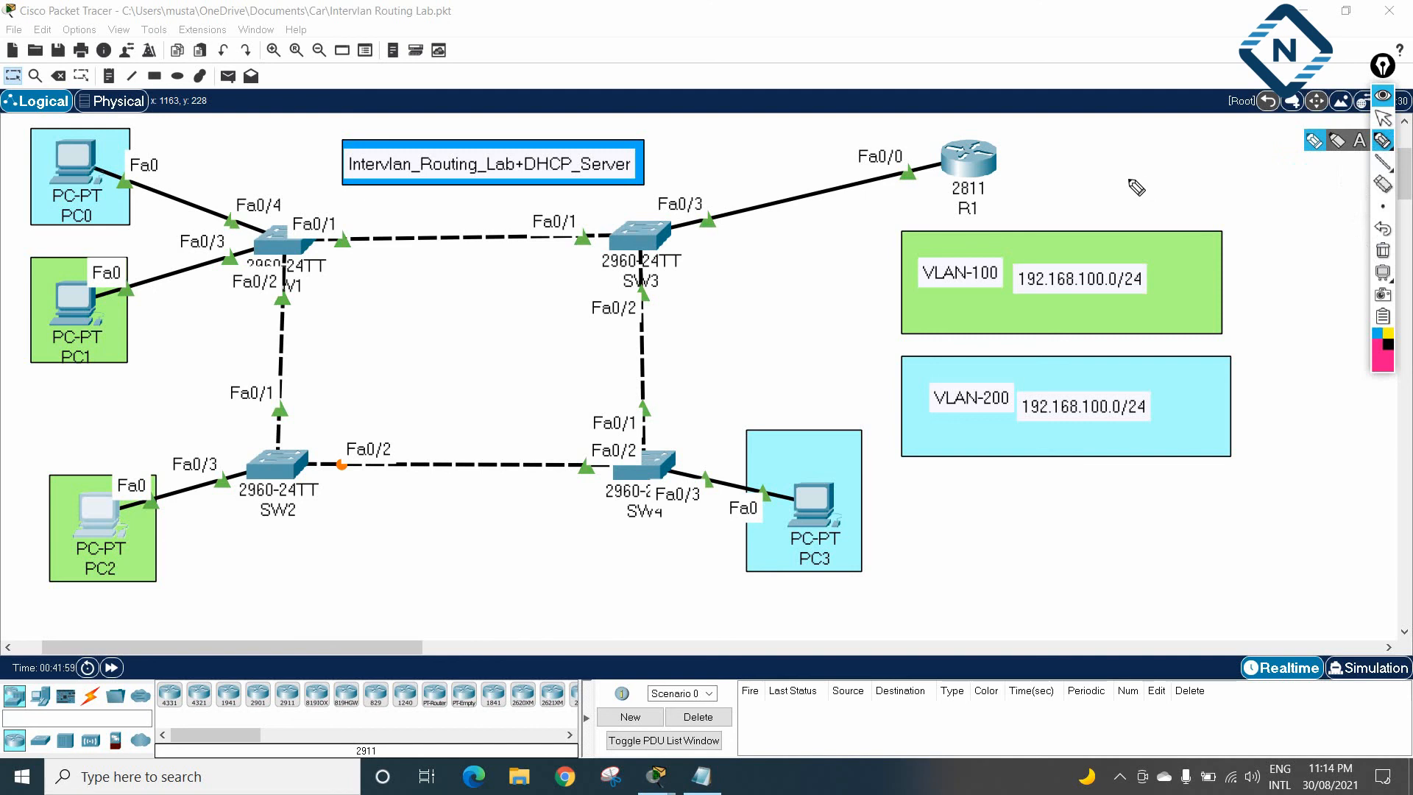
pyautogui.moveTo(909, 166)
pyautogui.mouseDown()
pyautogui.moveTo(894, 150)
pyautogui.moveTo(918, 161)
pyautogui.mouseUp()
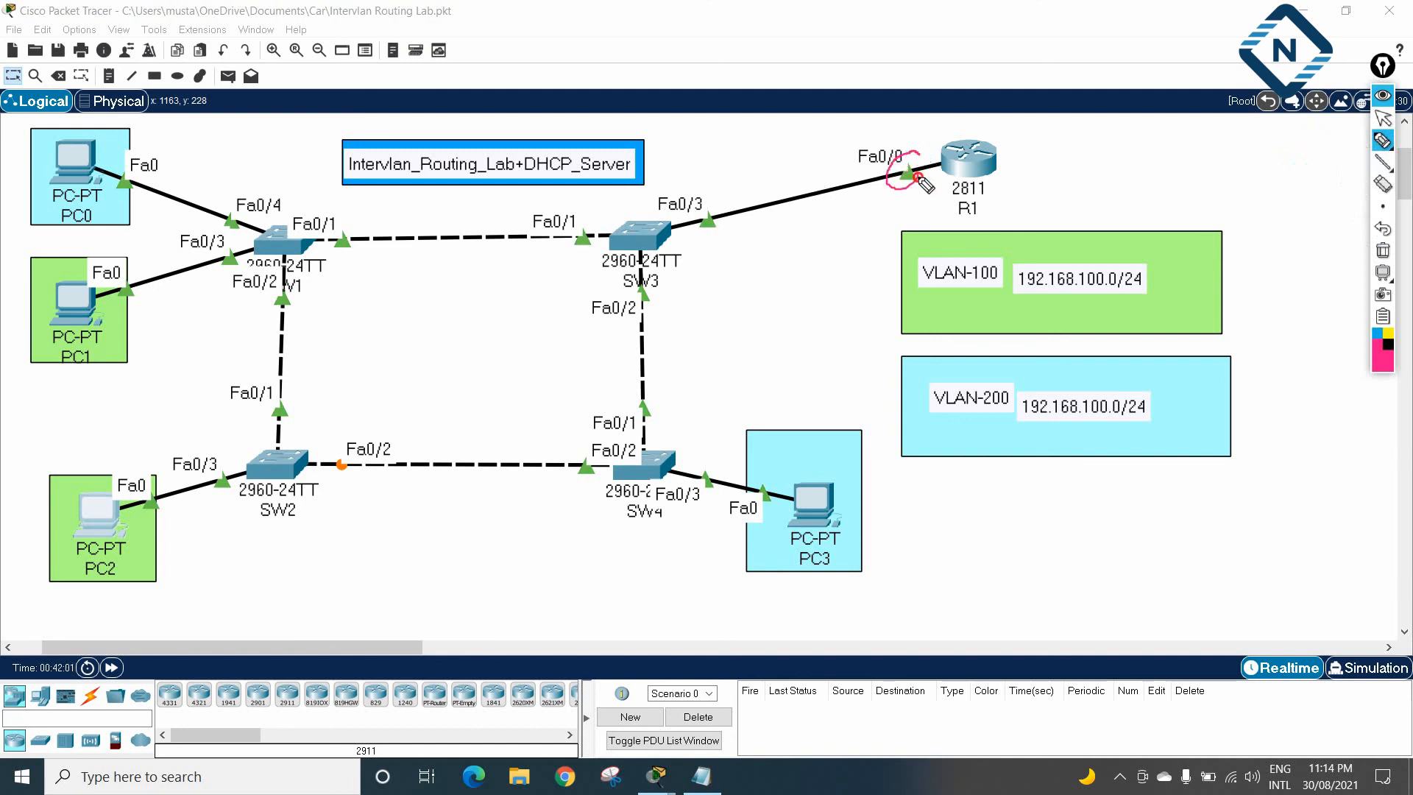
pyautogui.moveTo(711, 171)
pyautogui.mouseDown()
pyautogui.moveTo(694, 175)
pyautogui.moveTo(788, 249)
pyautogui.moveTo(1053, 164)
pyautogui.moveTo(713, 170)
pyautogui.moveTo(793, 185)
pyautogui.moveTo(847, 147)
pyautogui.moveTo(850, 177)
pyautogui.mouseUp()
pyautogui.moveTo(779, 215)
pyautogui.mouseDown()
pyautogui.moveTo(769, 237)
pyautogui.moveTo(833, 204)
pyautogui.moveTo(848, 213)
pyautogui.moveTo(813, 189)
pyautogui.mouseUp()
pyautogui.moveTo(1096, 125)
pyautogui.mouseDown()
pyautogui.moveTo(1027, 155)
pyautogui.moveTo(1091, 172)
pyautogui.moveTo(1177, 158)
pyautogui.moveTo(1163, 152)
pyautogui.mouseUp()
pyautogui.click(1383, 250)
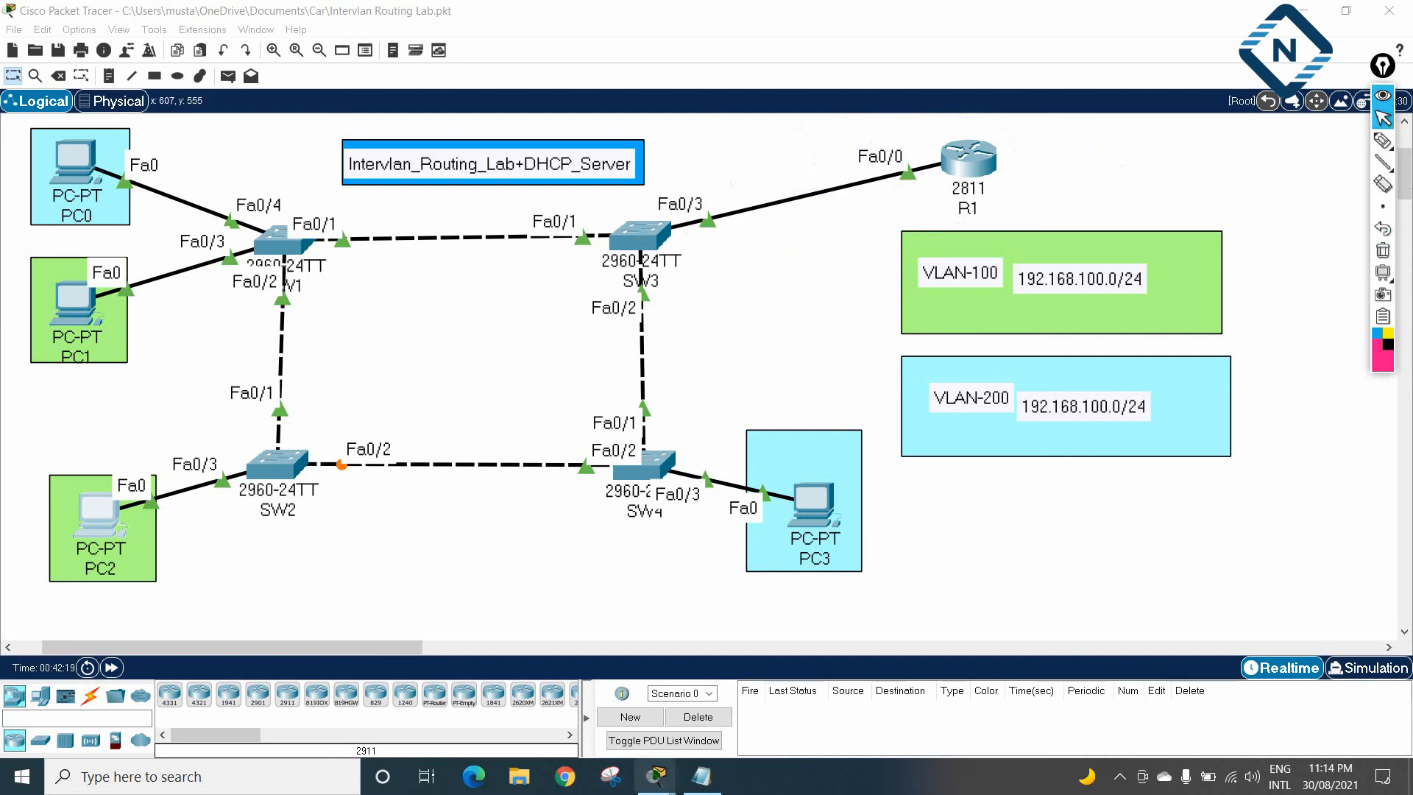
# - Switch to the Notepad configuration notes and go back from the R1 section to the SW1 configuration at the beginning
pyautogui.click(702, 777)
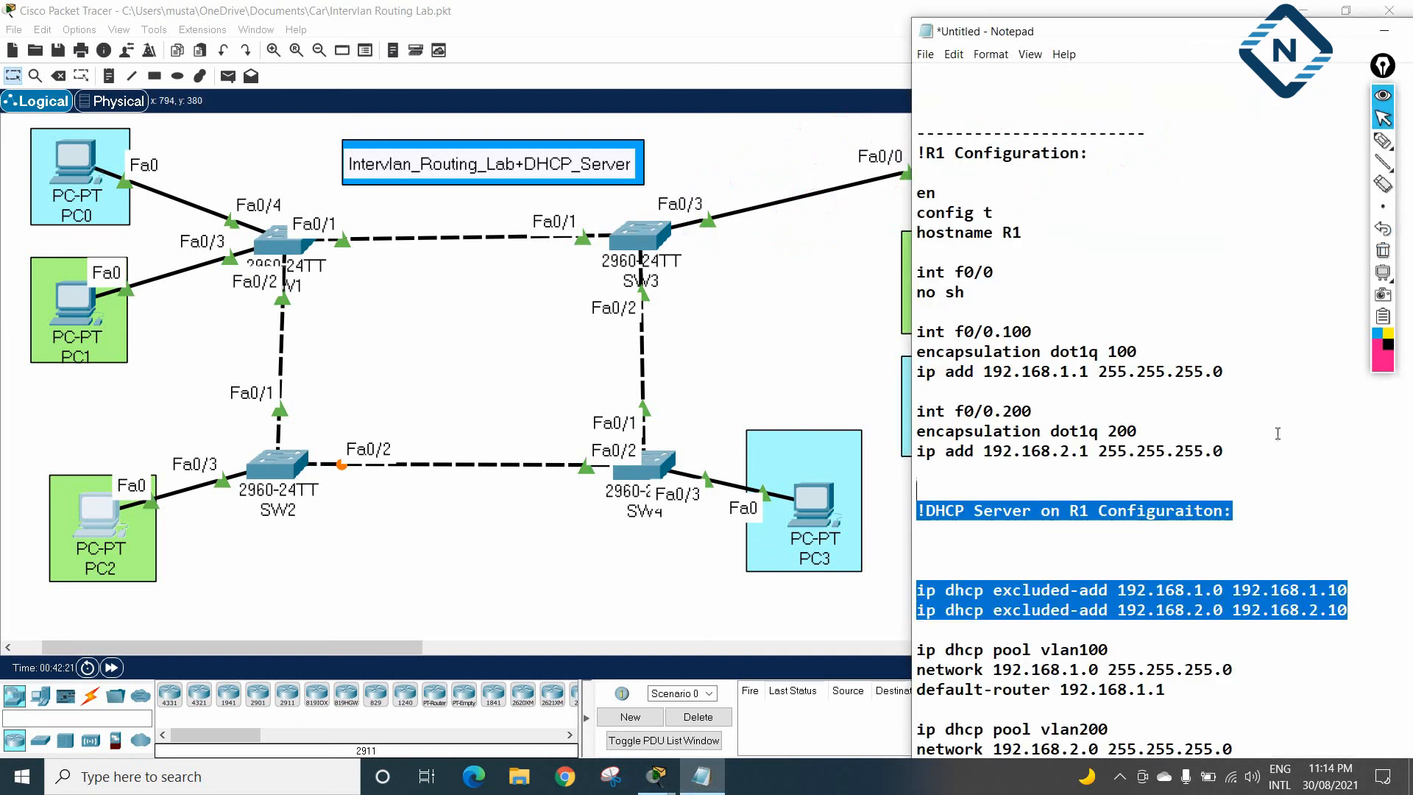
pyautogui.click(1287, 367)
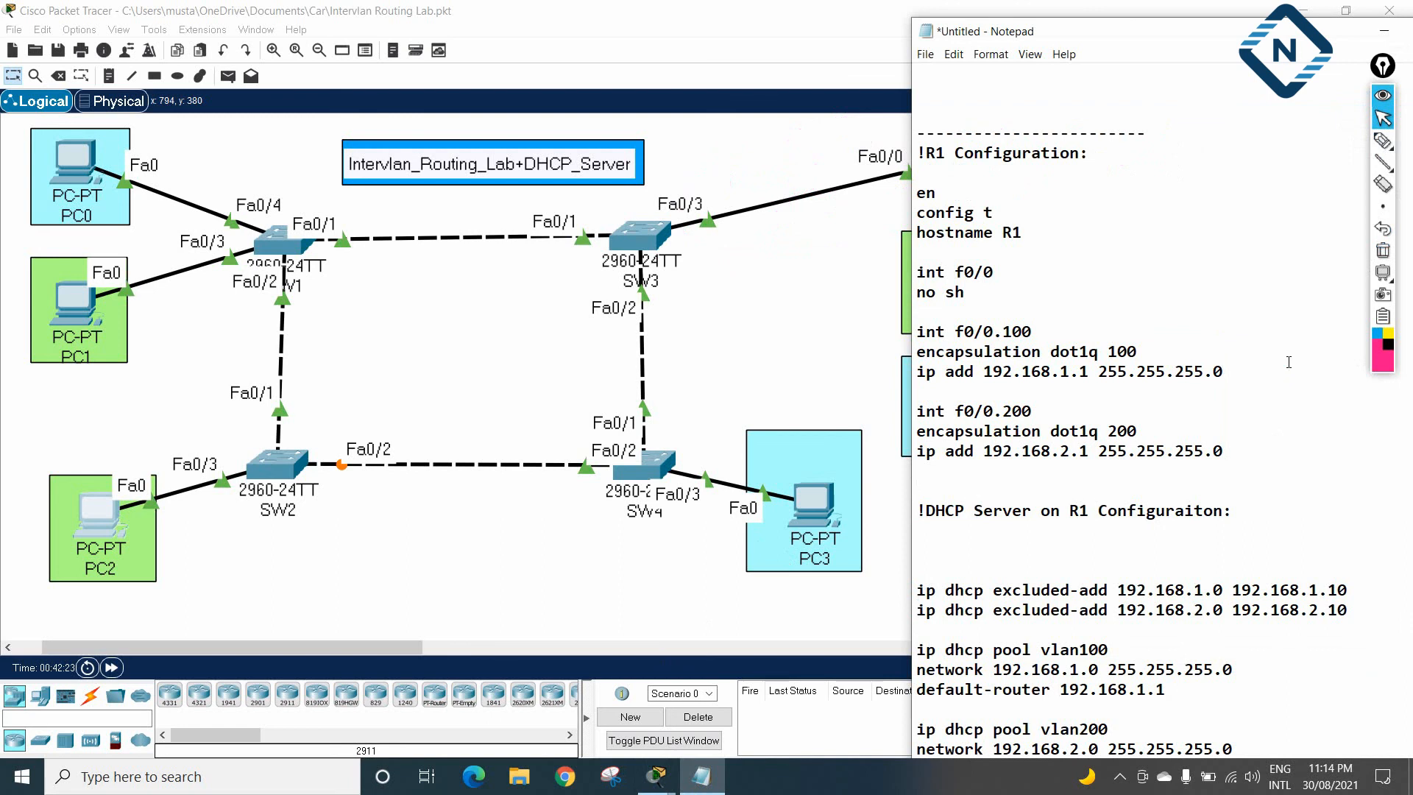
pyautogui.scroll(20, 1131, 417)
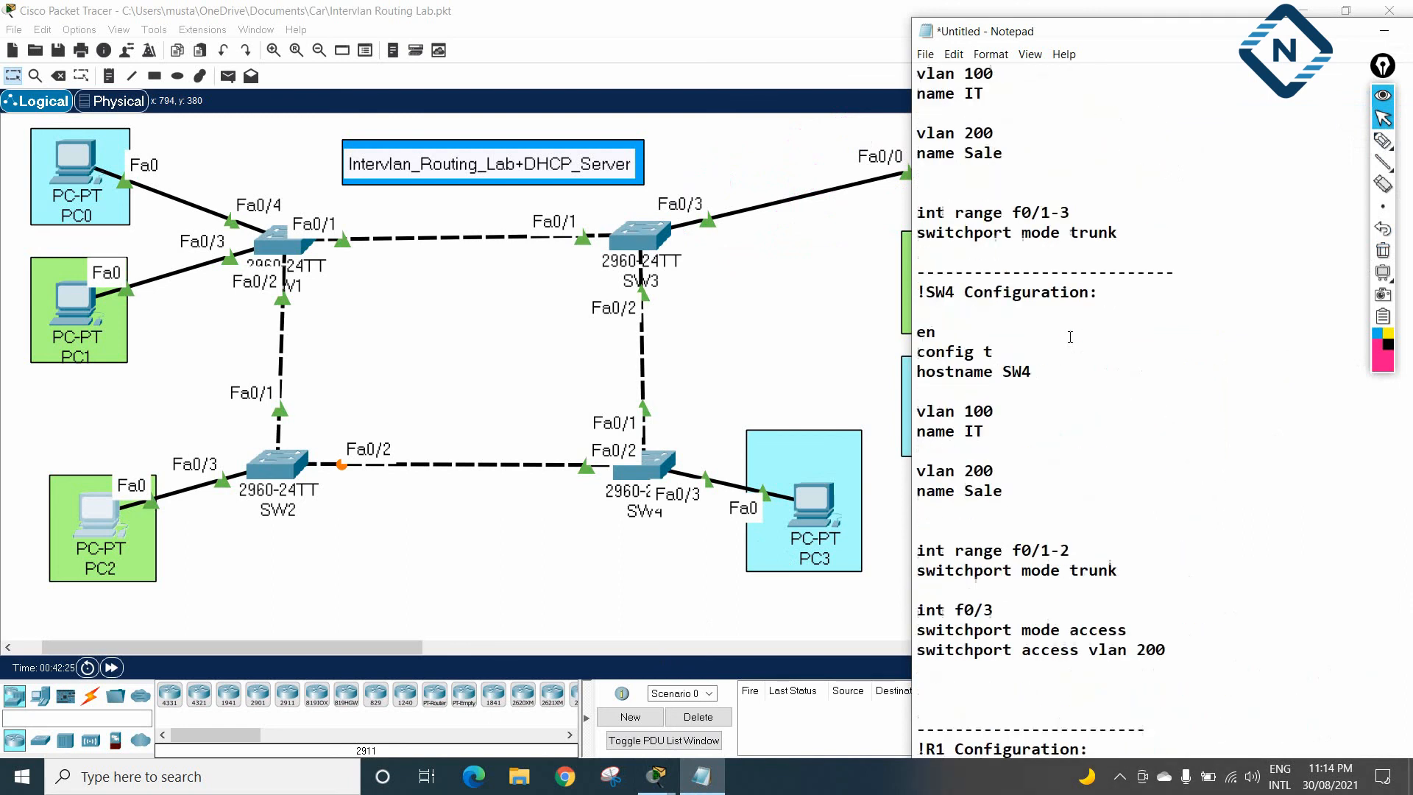
pyautogui.scroll(10, 1073, 337)
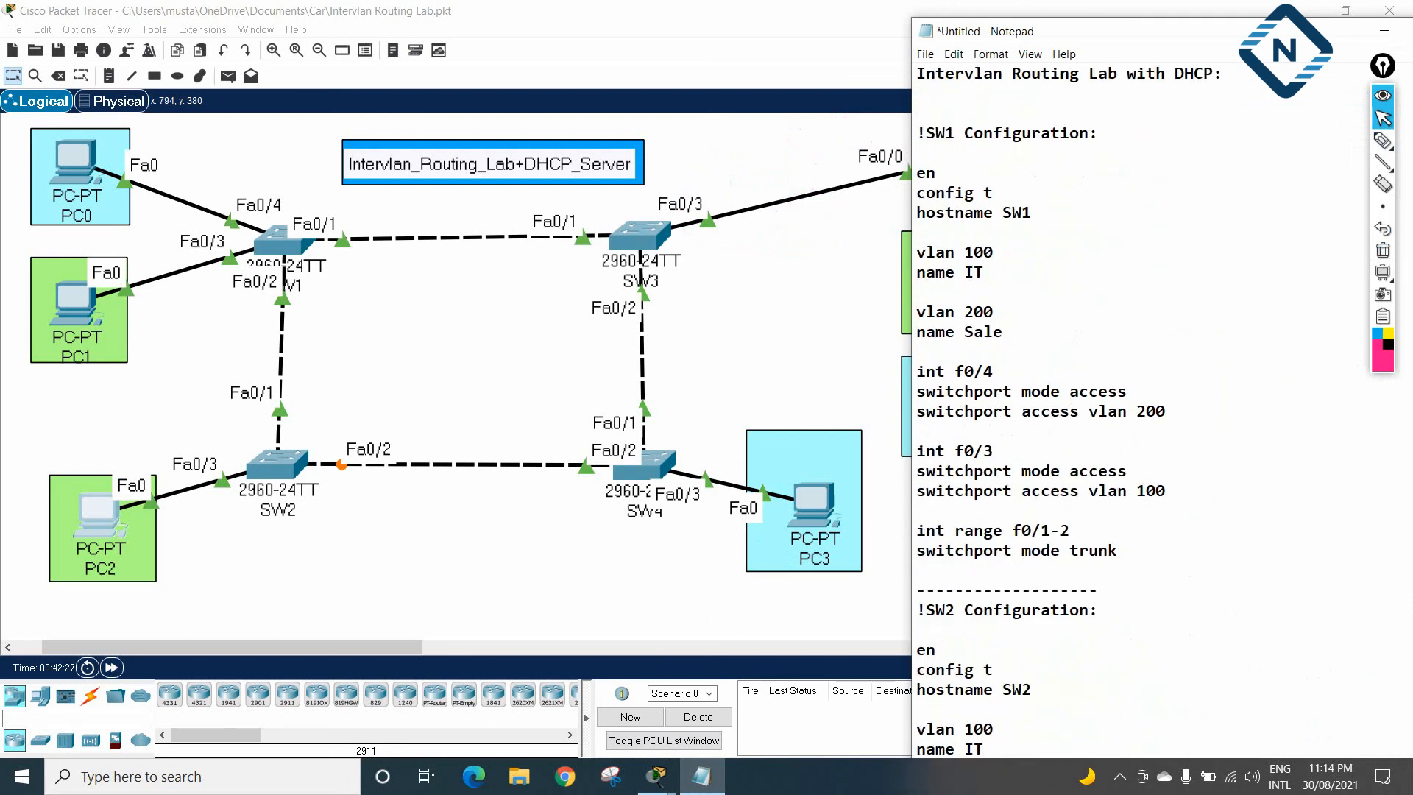